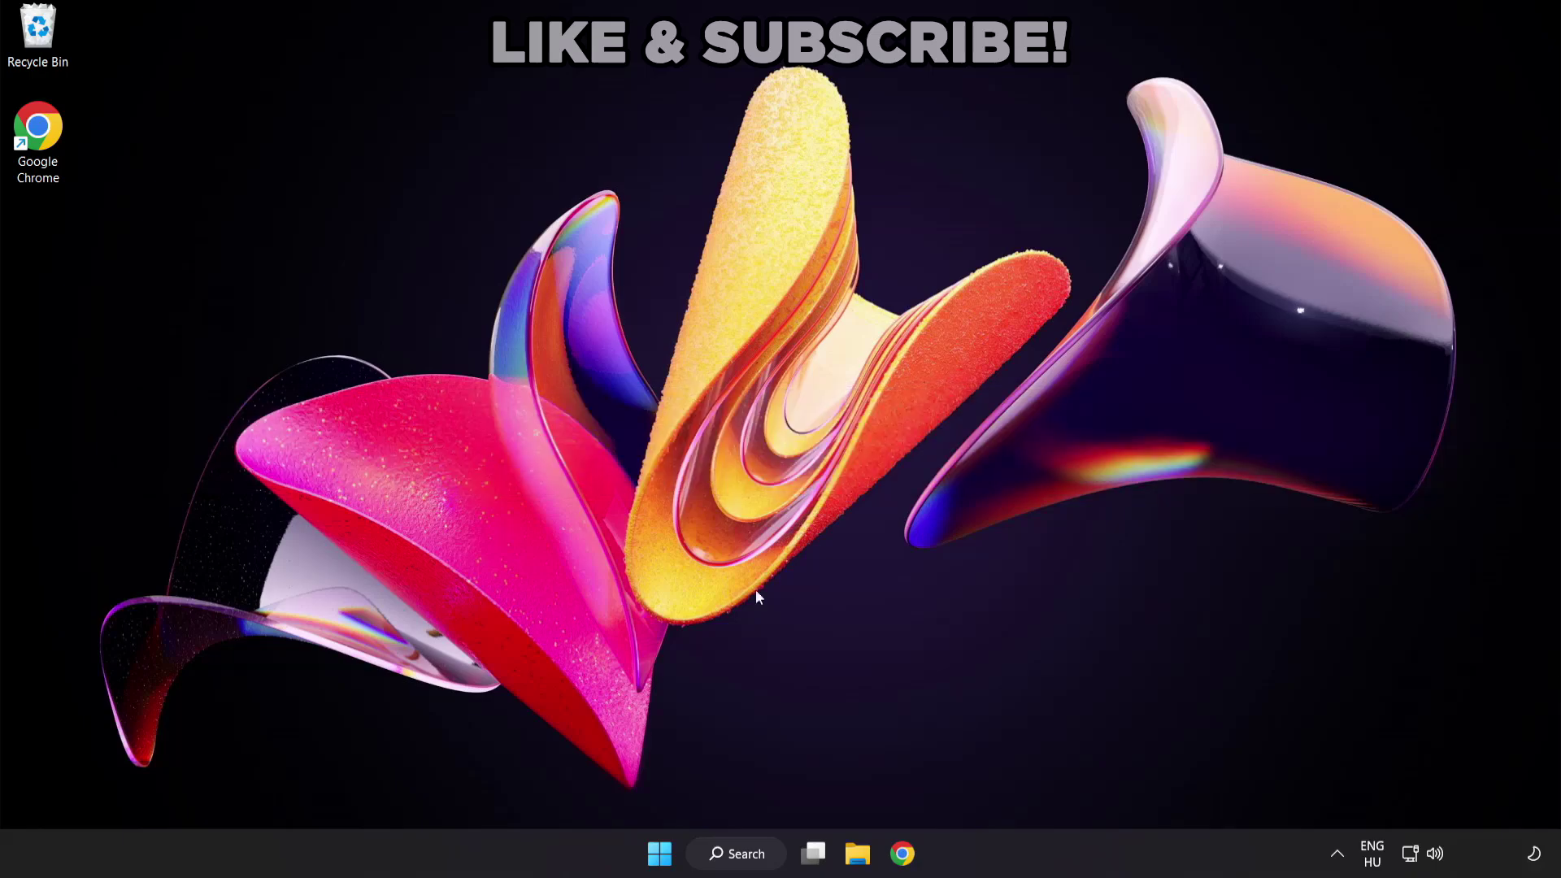
# Search Windows for 'device manager' so Device Manager shows as the best match
pyautogui.click(754, 863)
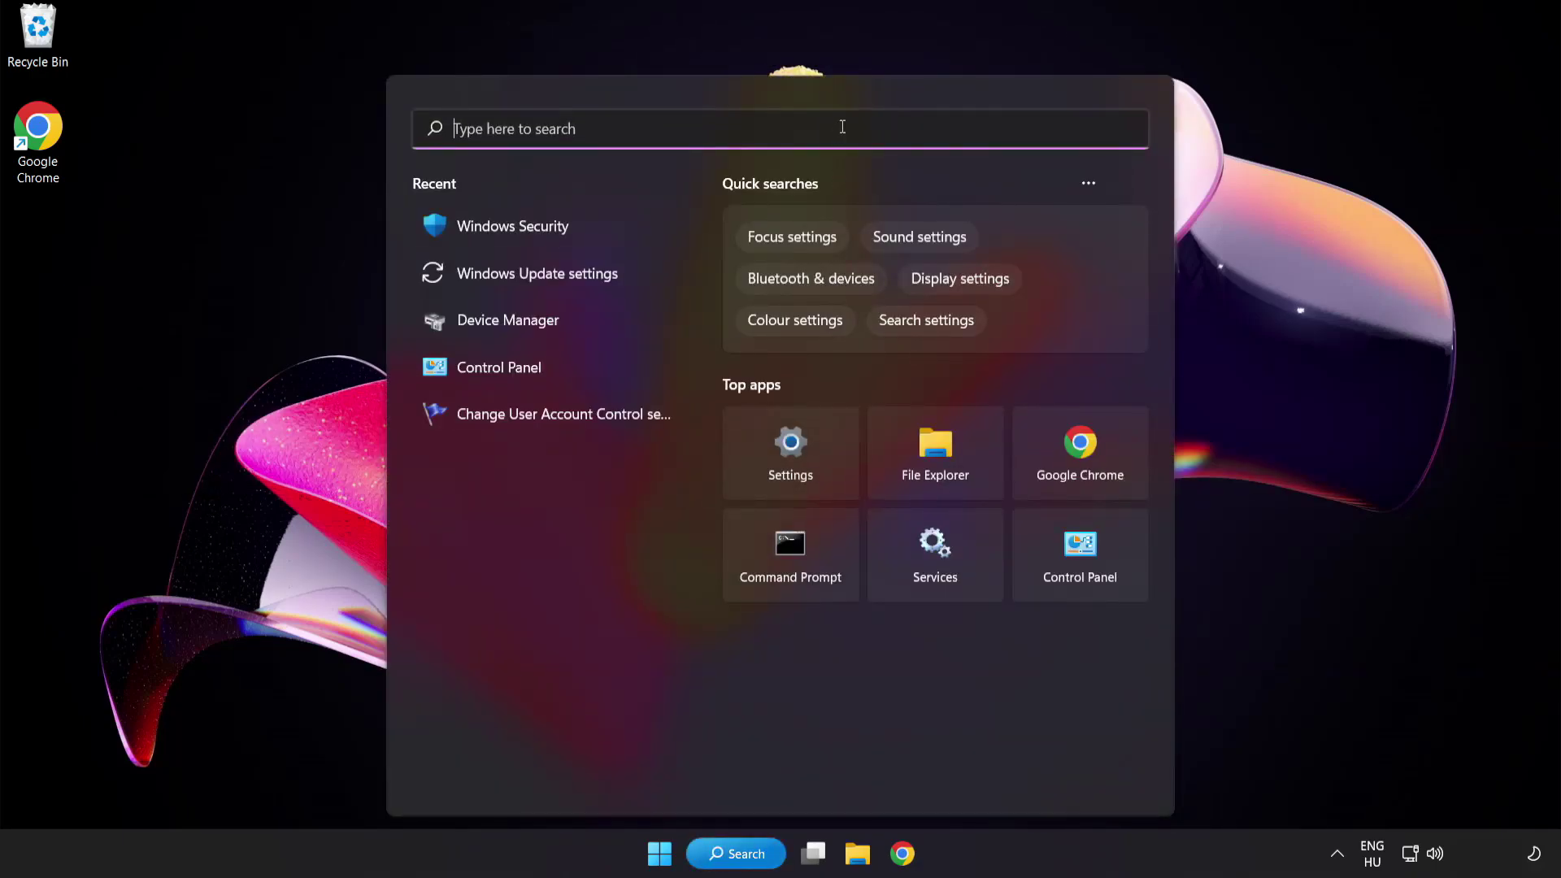
pyautogui.write('device manag')
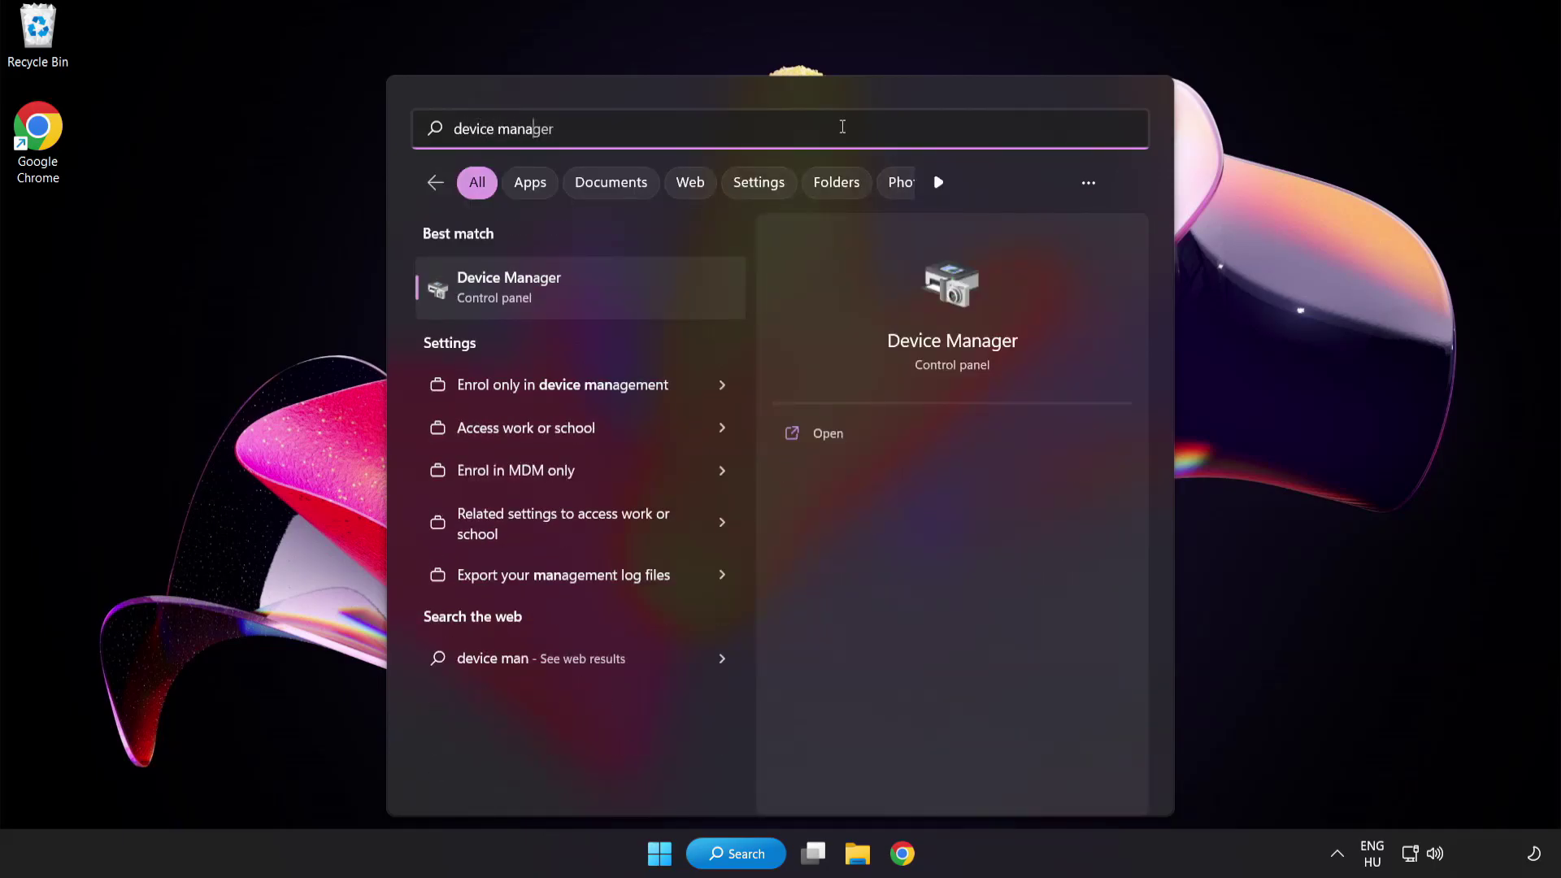
pyautogui.write('er')
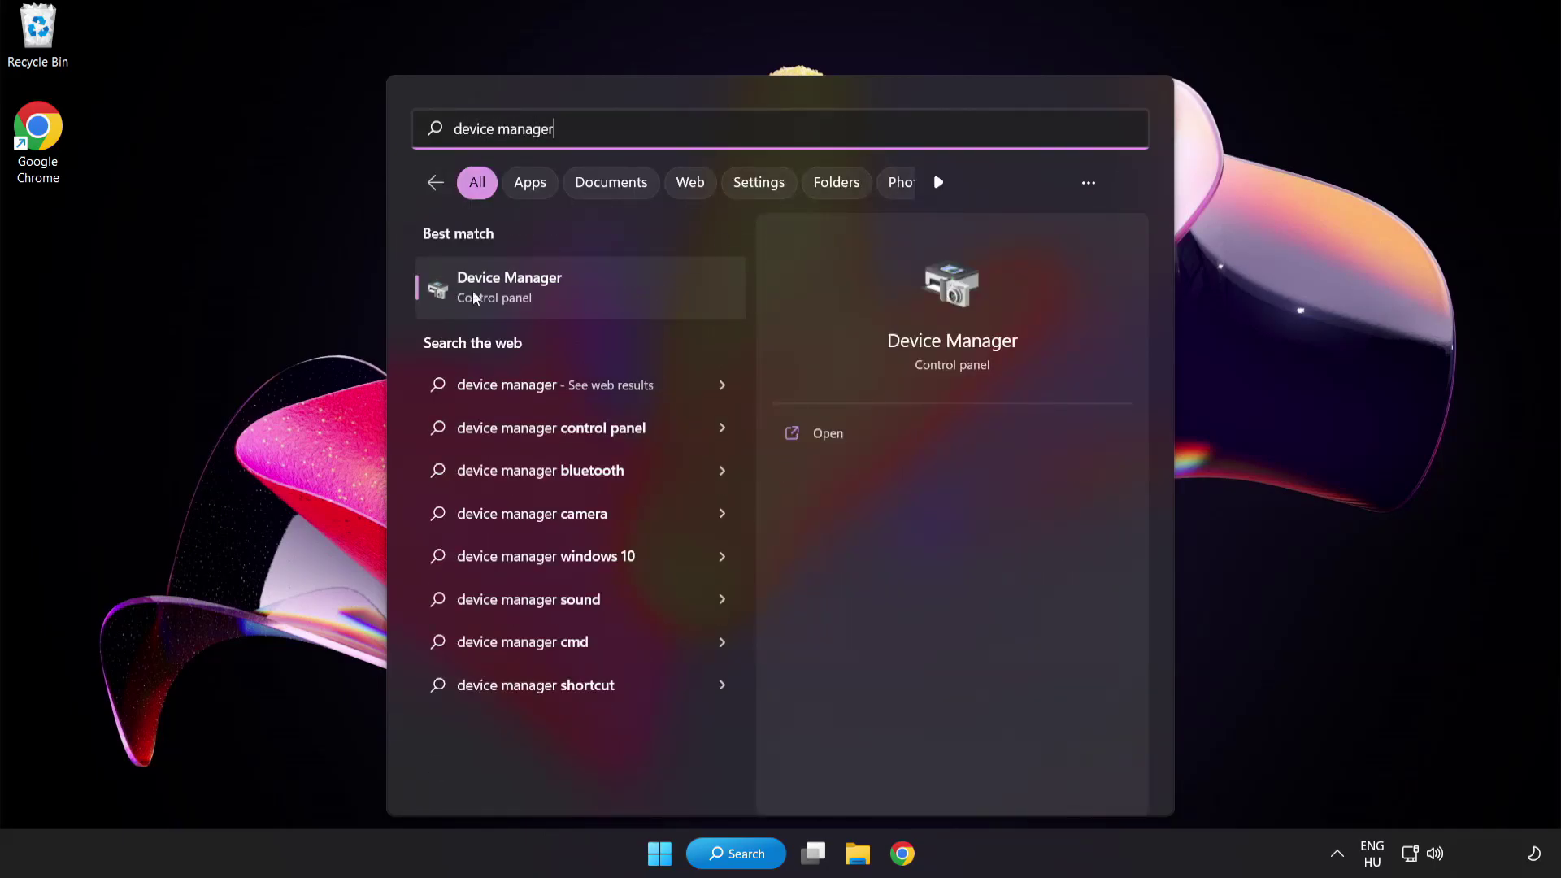
# Open Device Manager, expand Display adapters and select VMware SVGA 3D
pyautogui.click(624, 299)
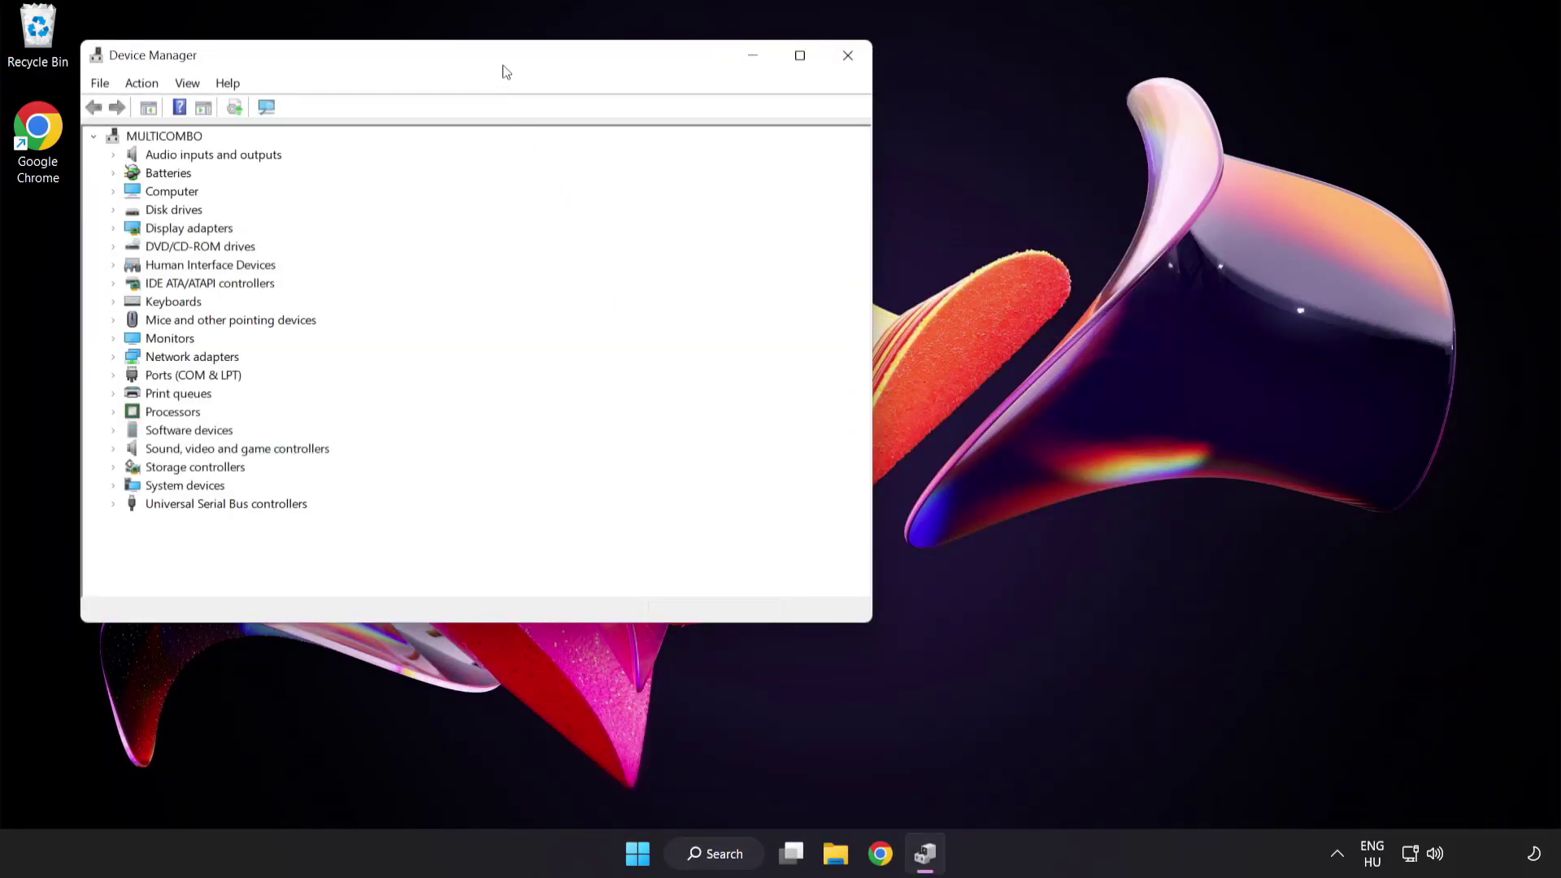
pyautogui.moveTo(505, 66); pyautogui.dragTo(762, 163)
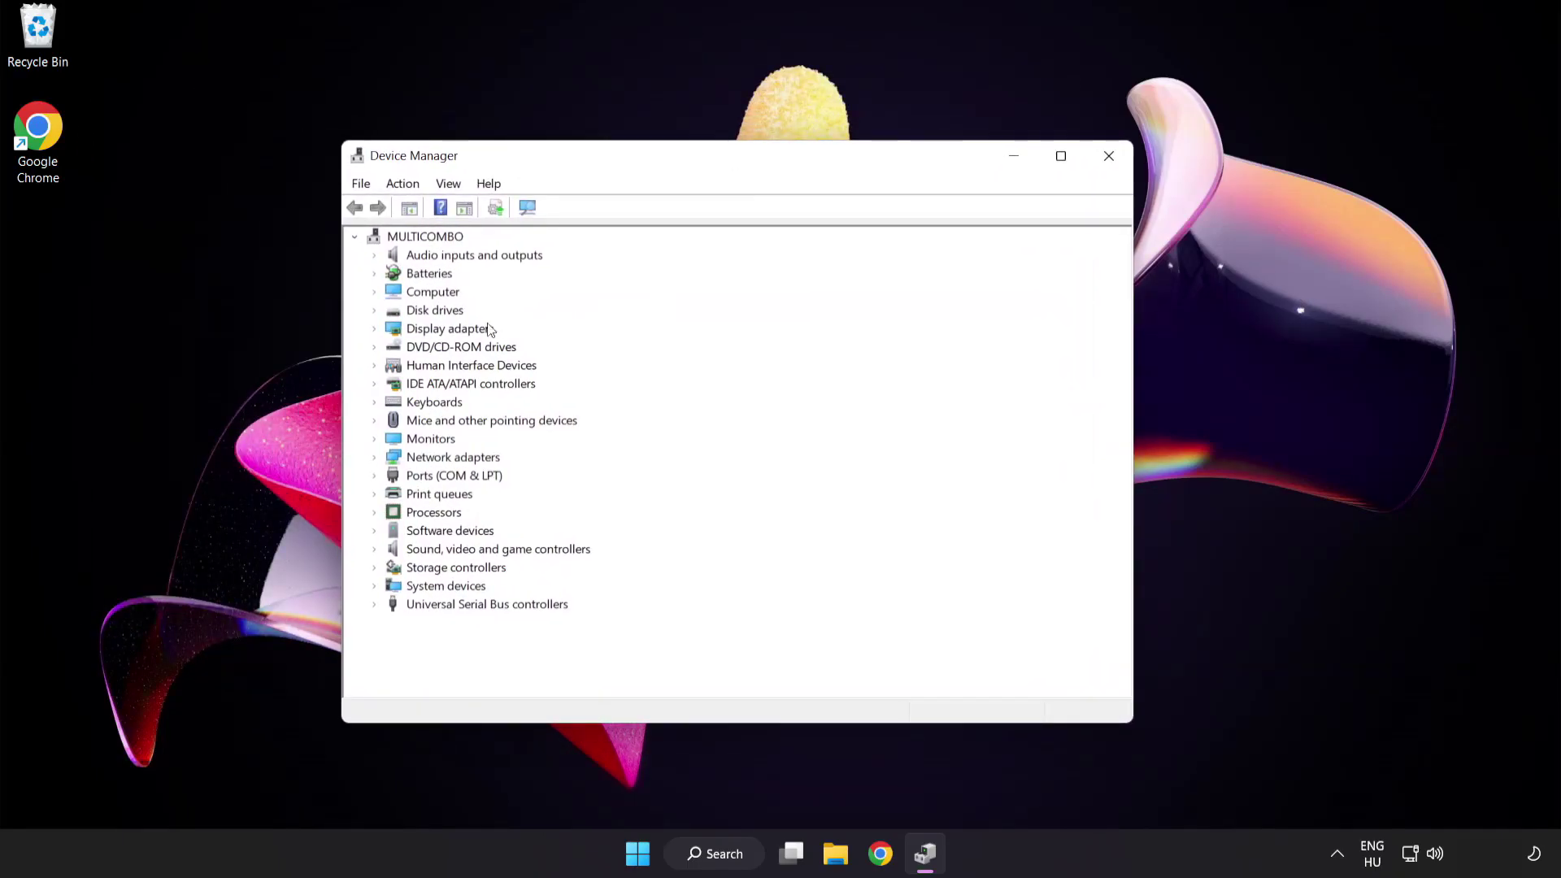
pyautogui.click(439, 333)
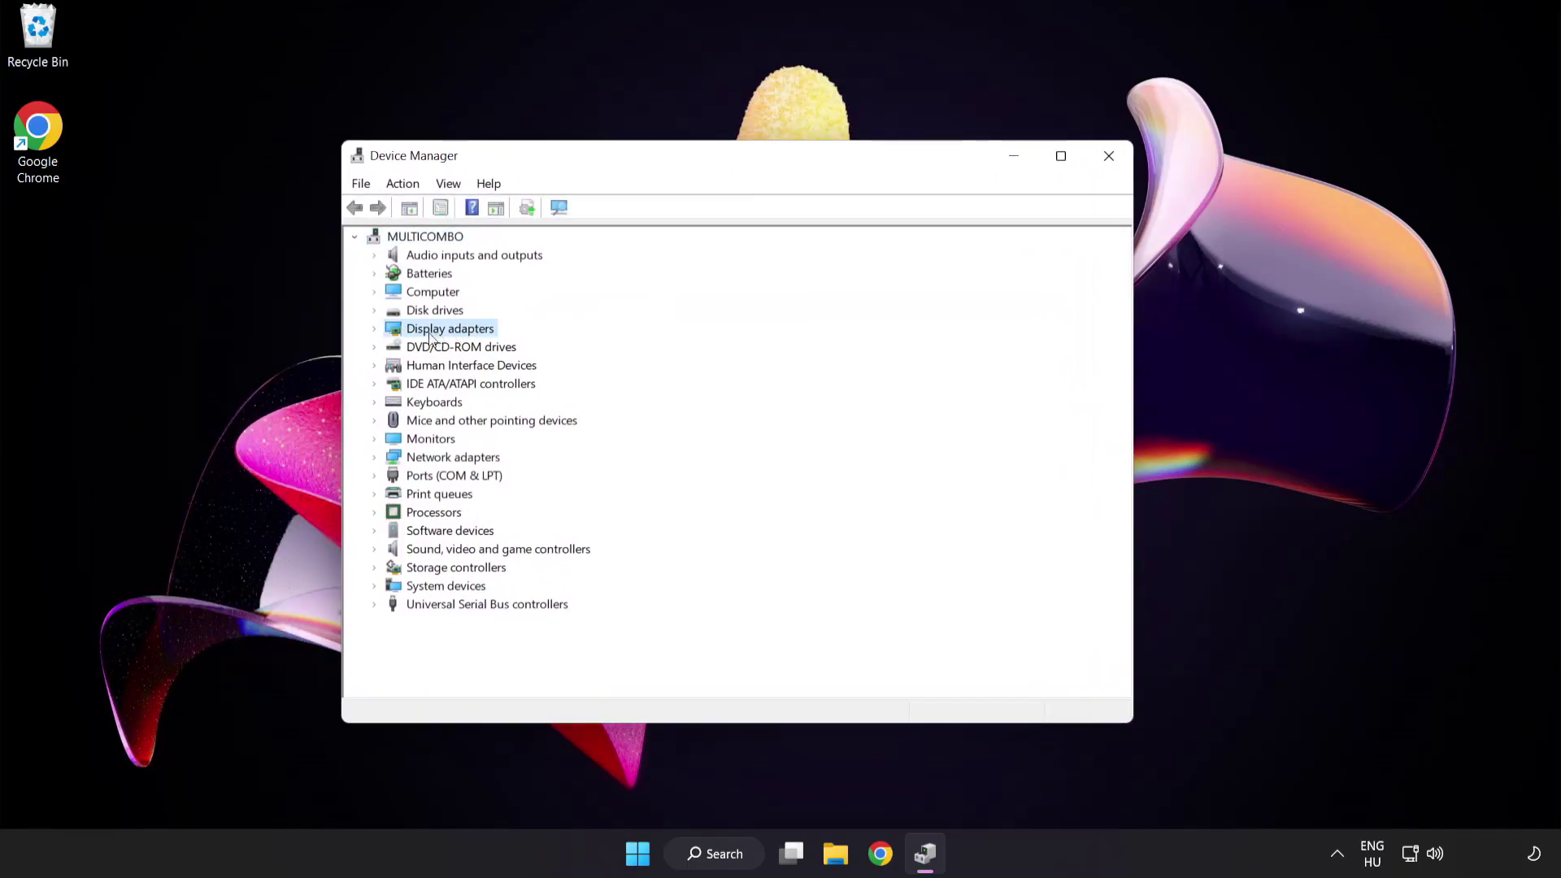
pyautogui.click(375, 329)
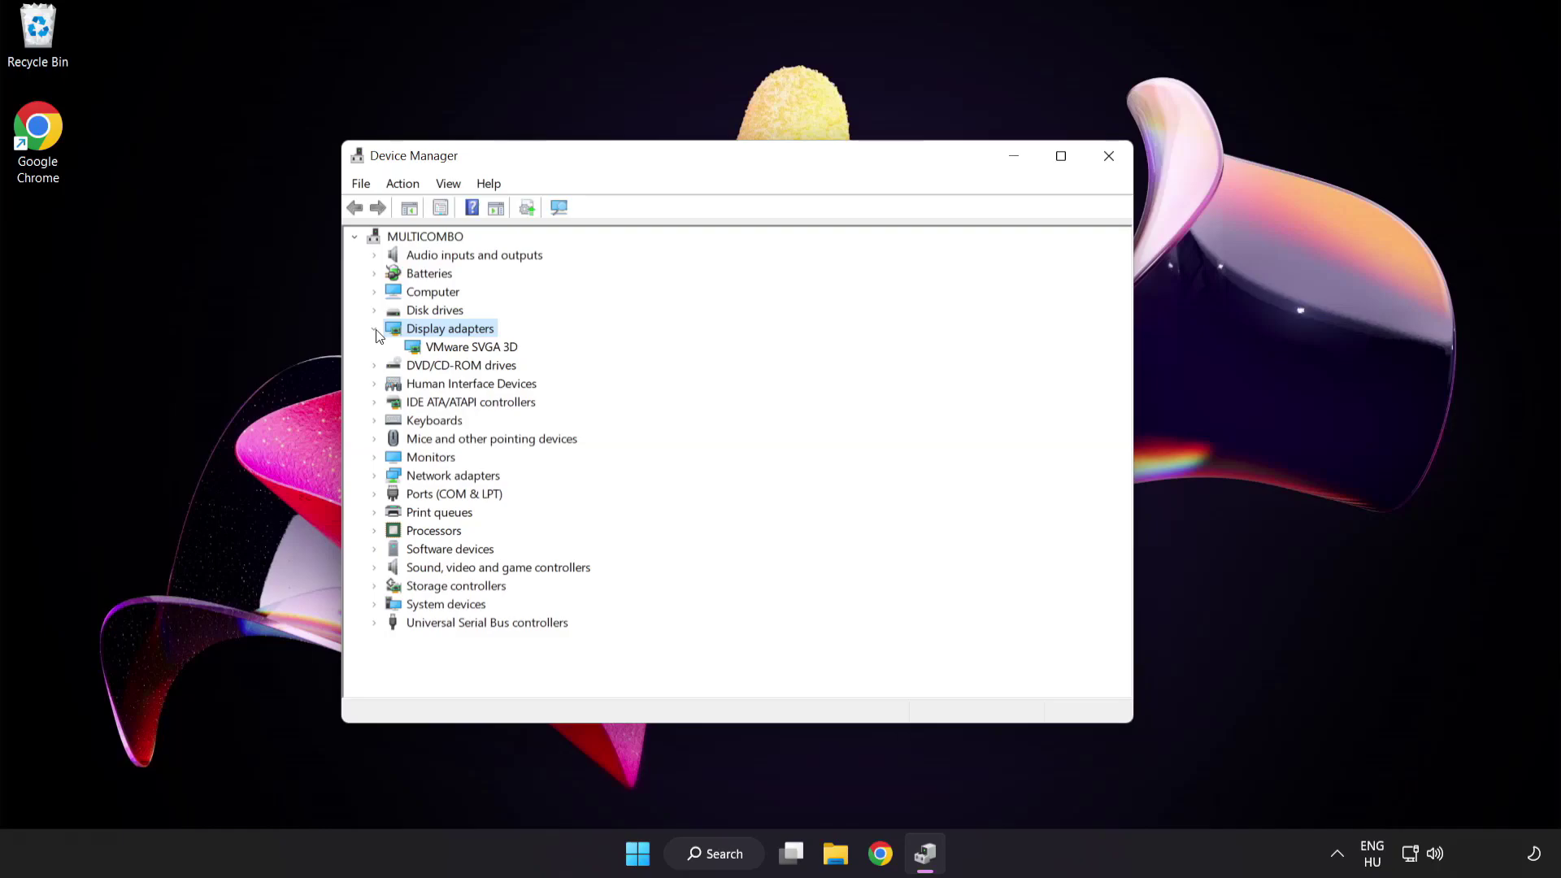
pyautogui.click(435, 351)
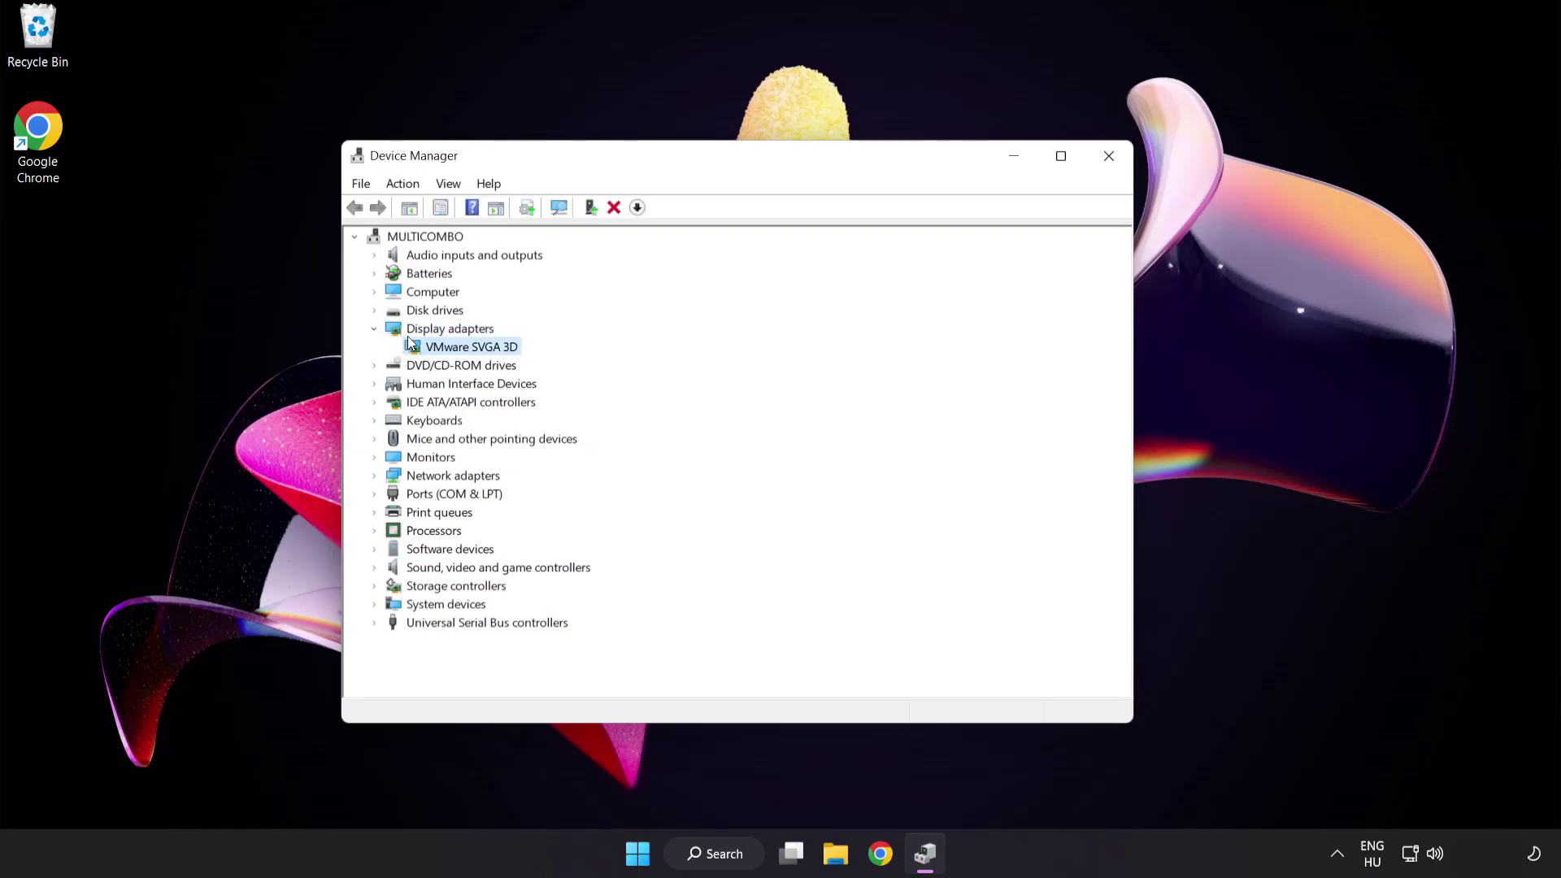
# Update the VMware SVGA 3D driver automatically; the best driver is already installed
pyautogui.rightClick(458, 347)
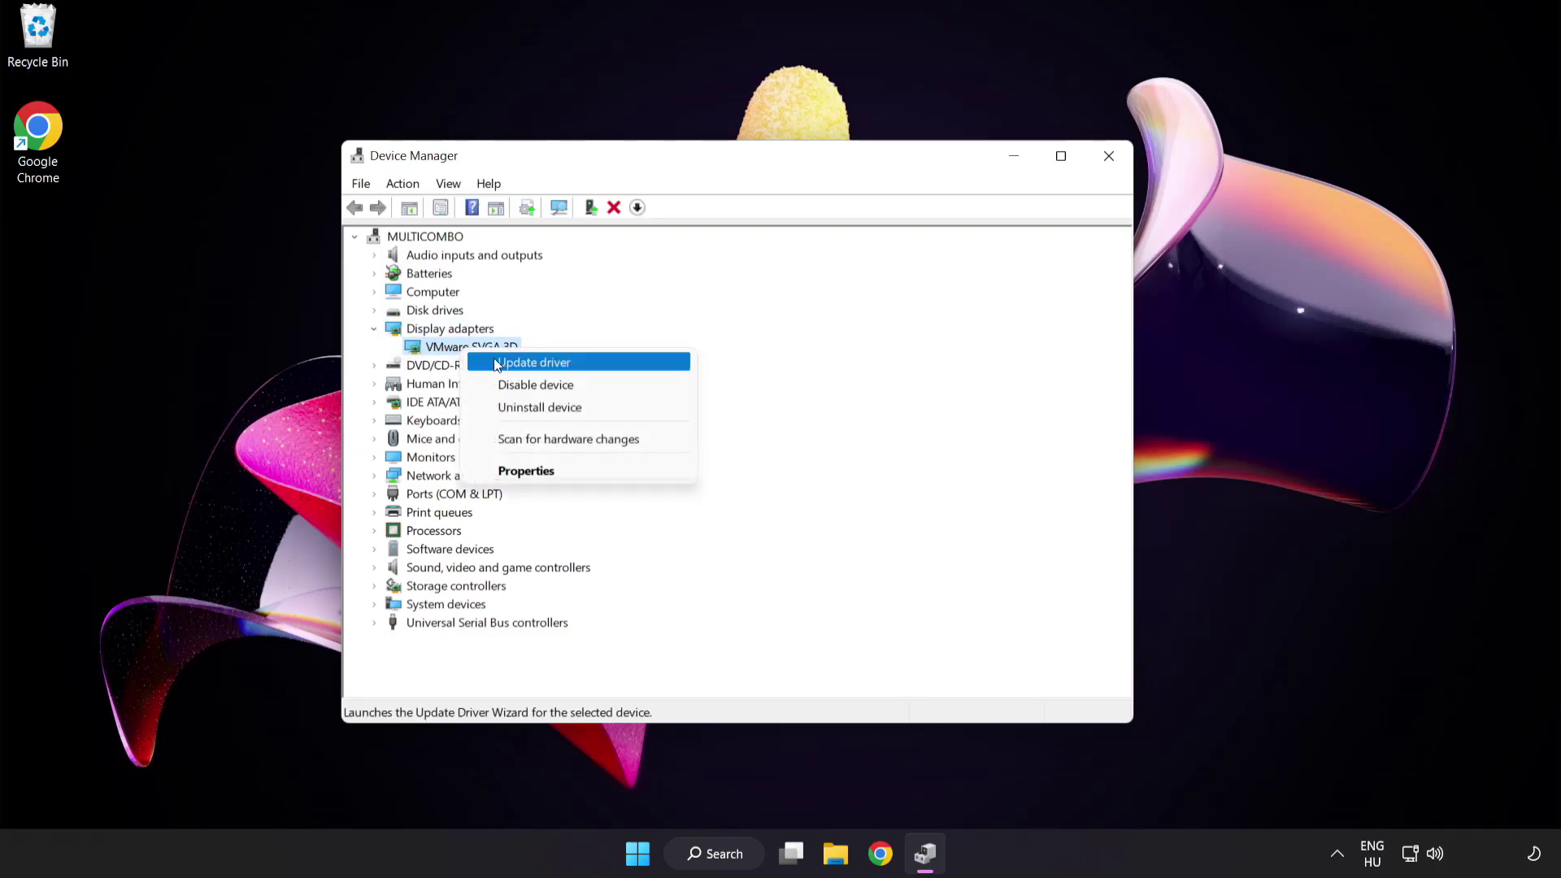
pyautogui.click(606, 366)
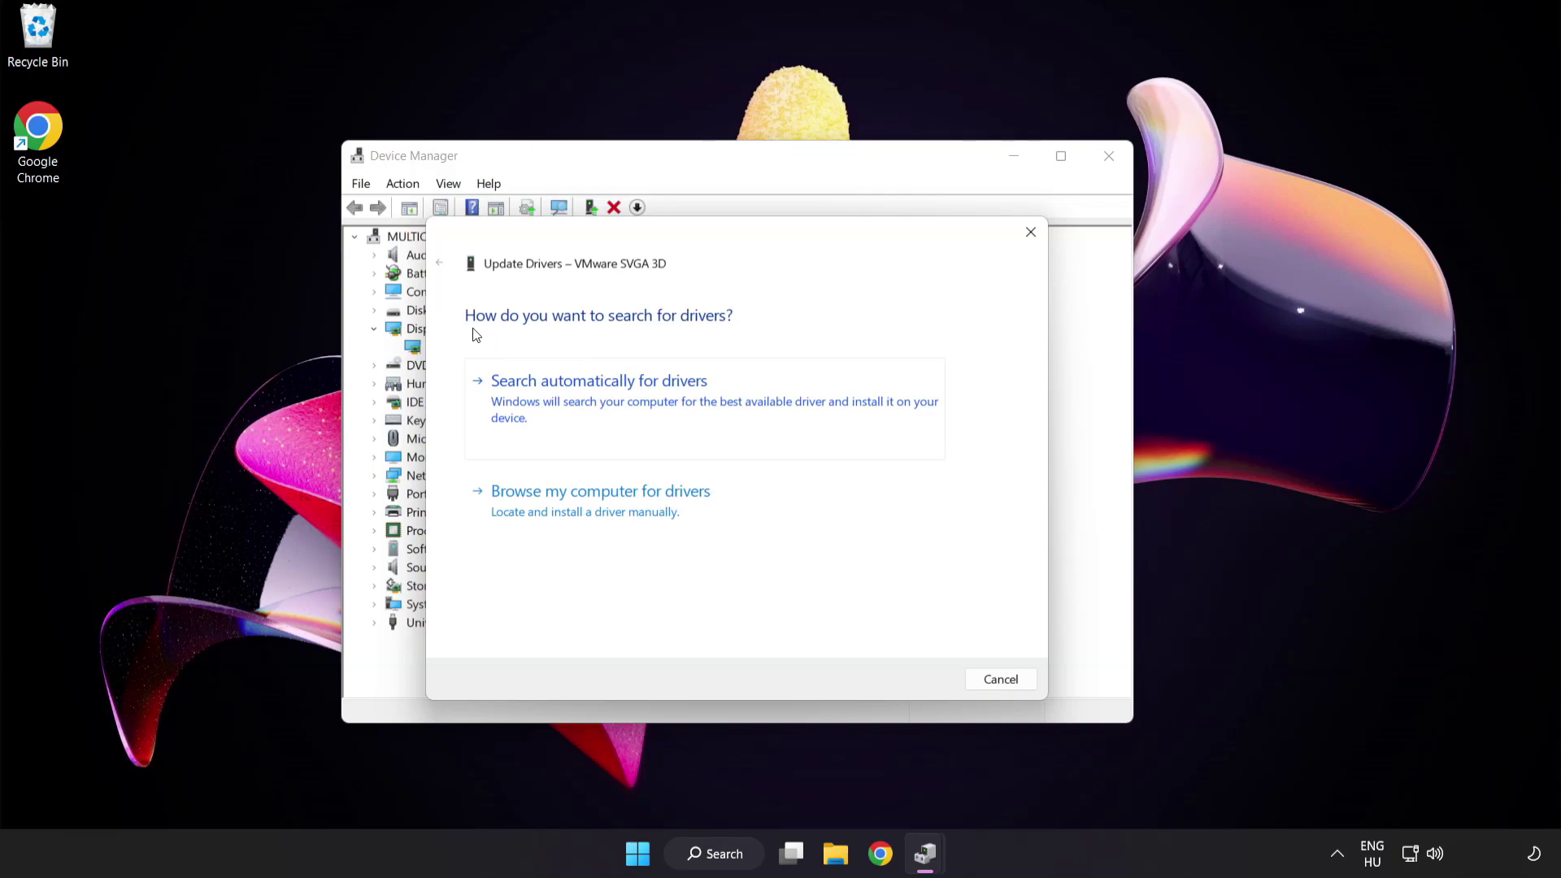
pyautogui.click(680, 398)
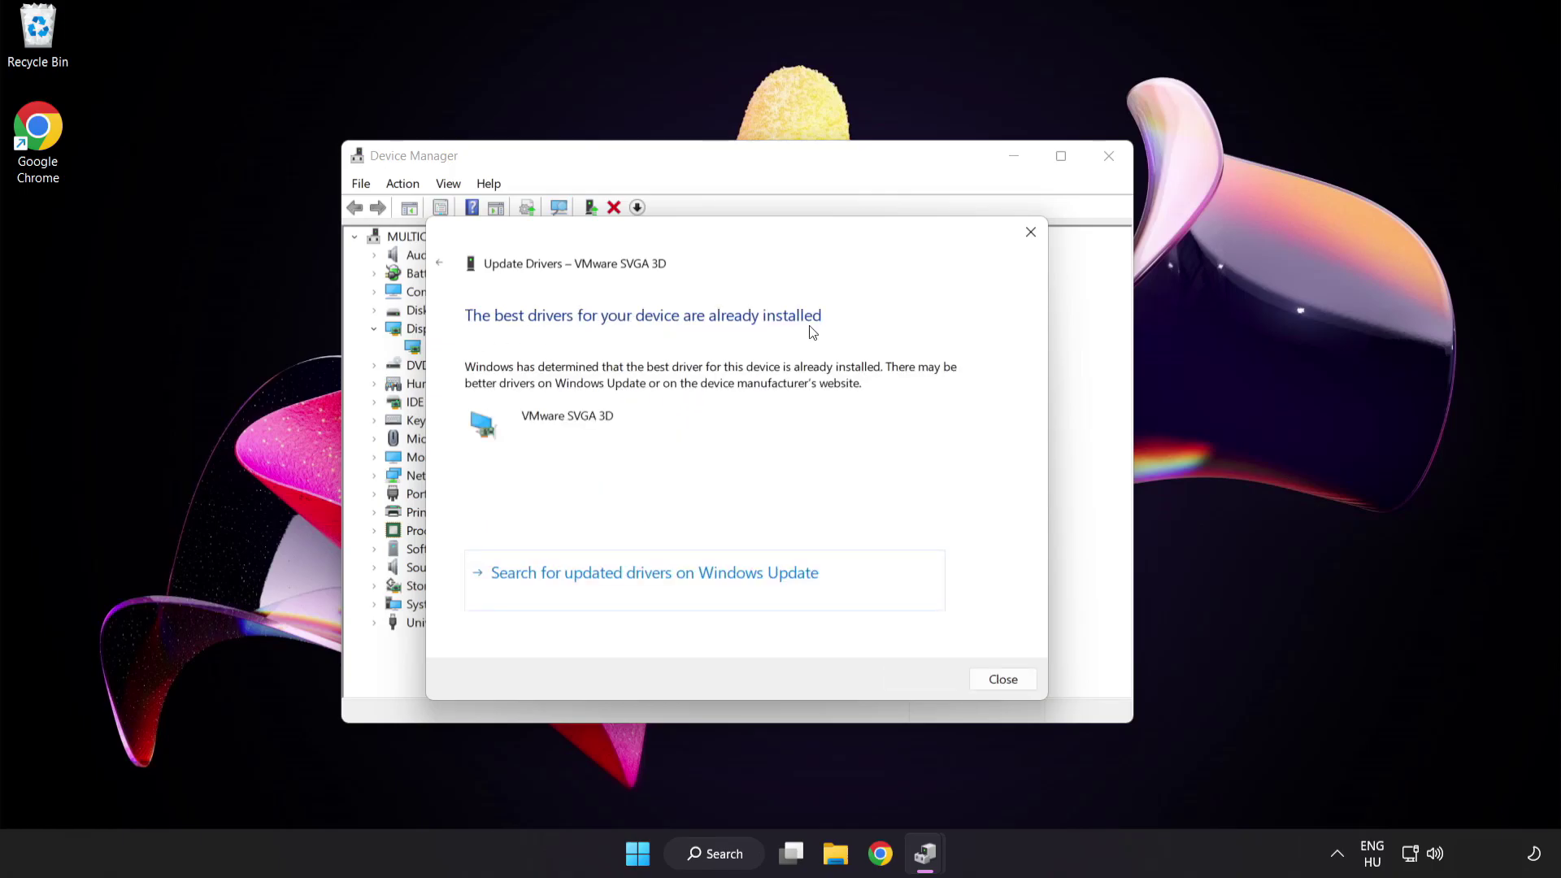
pyautogui.click(1001, 680)
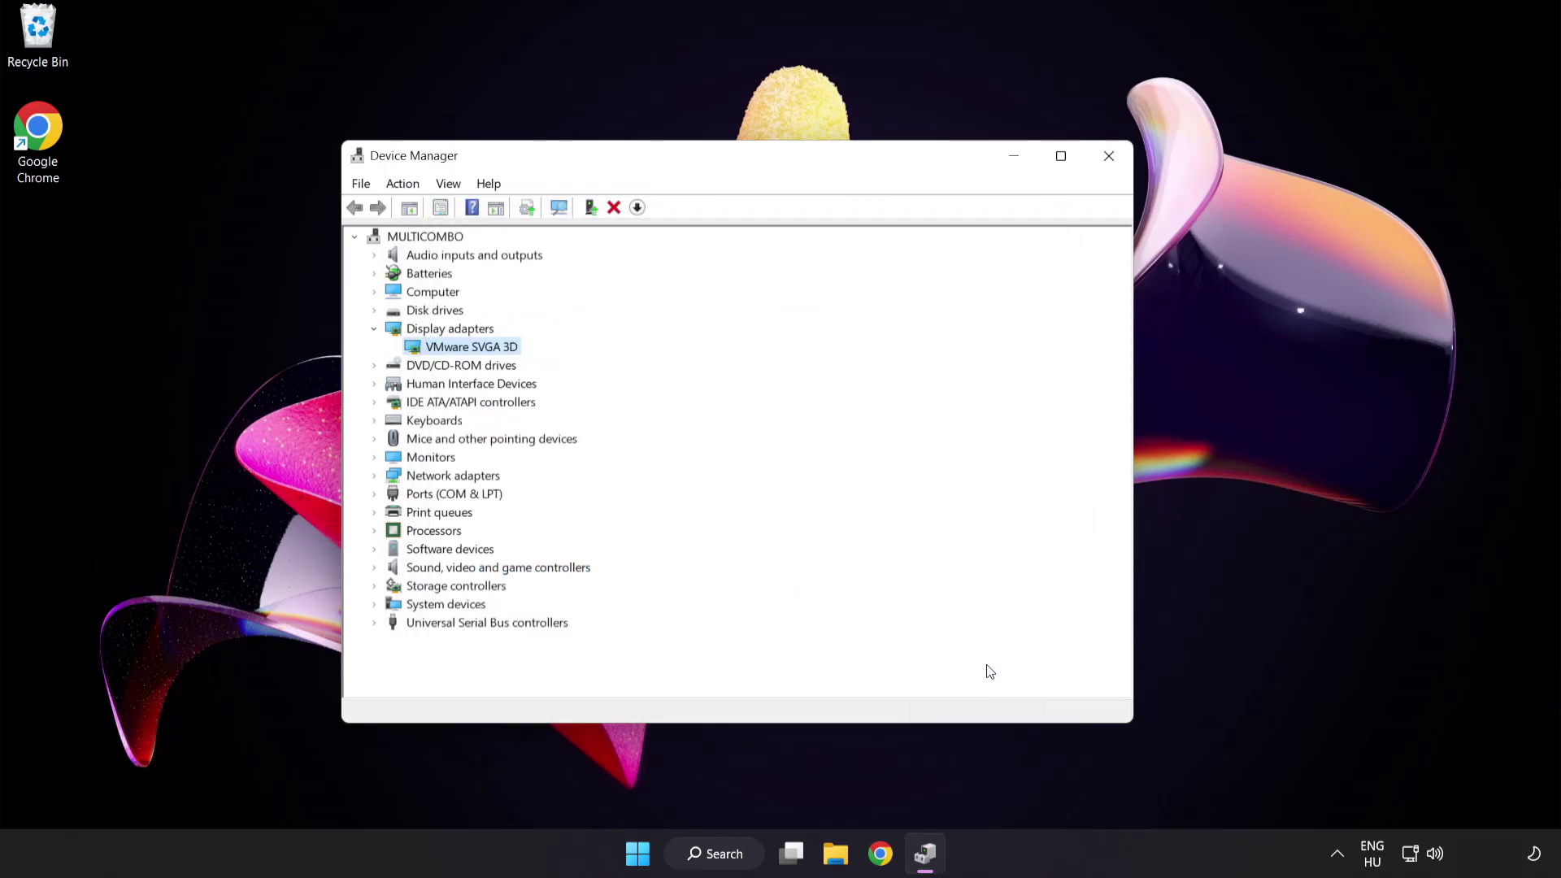
# Close Device Manager and run Check for updates in Windows Update settings
pyautogui.click(1099, 162)
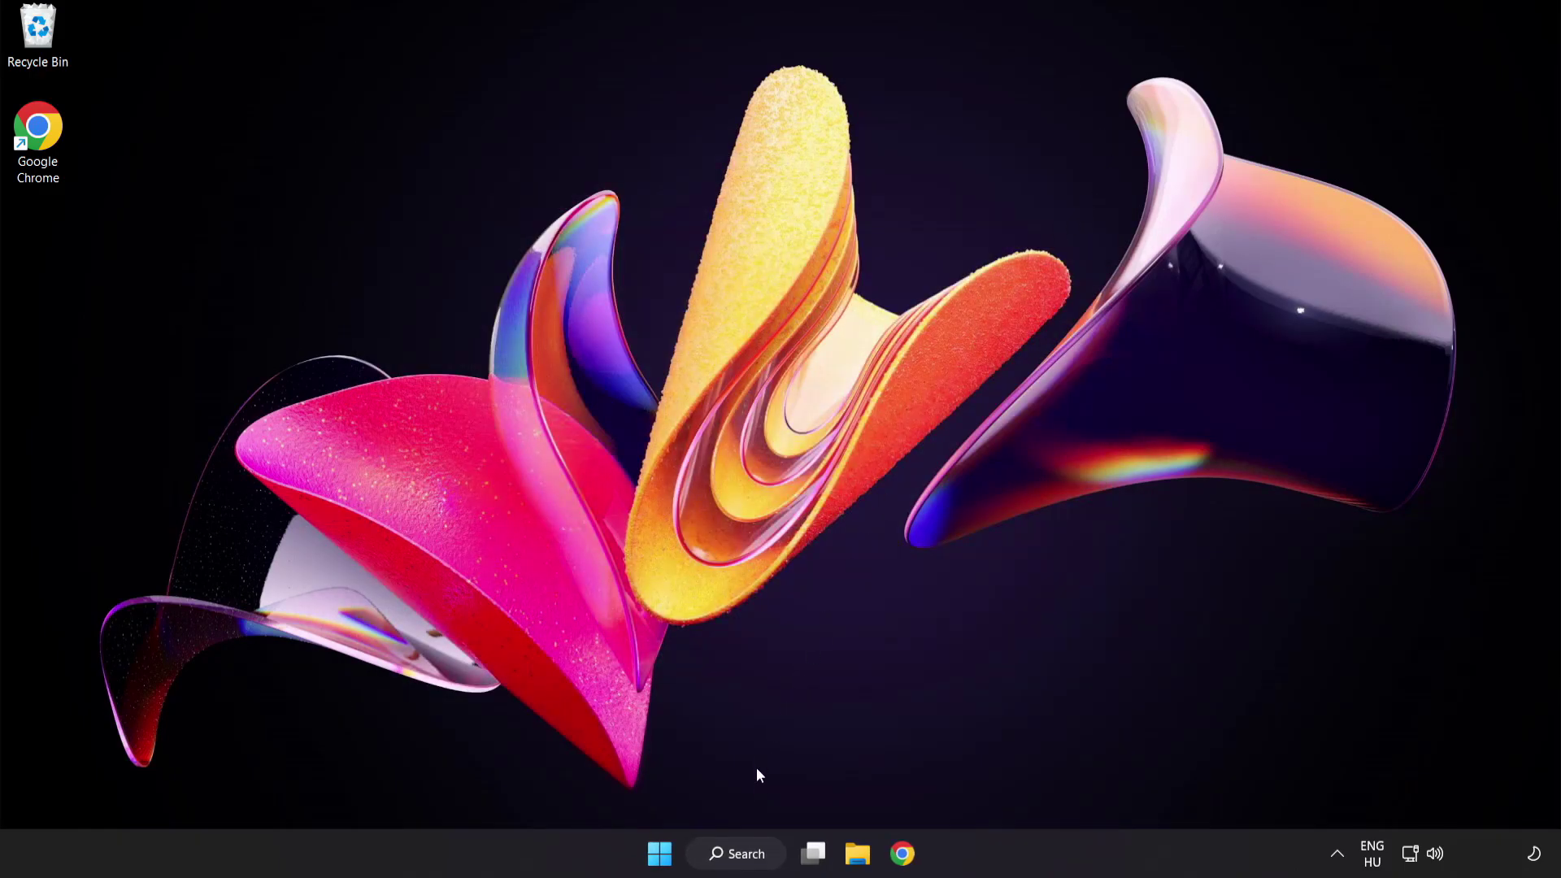
pyautogui.click(744, 856)
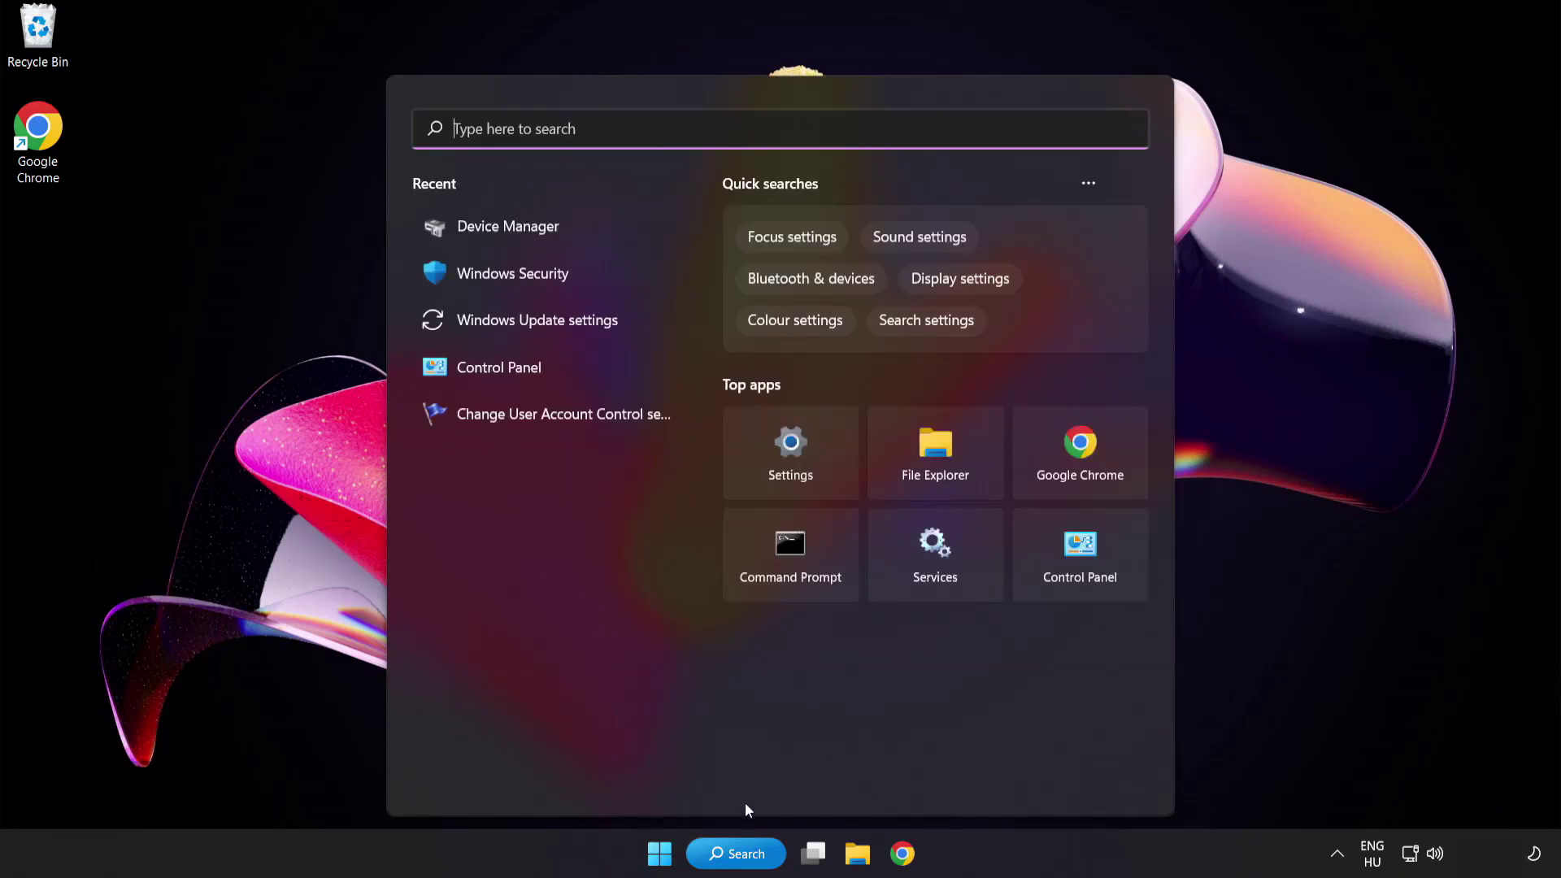
pyautogui.write('update')
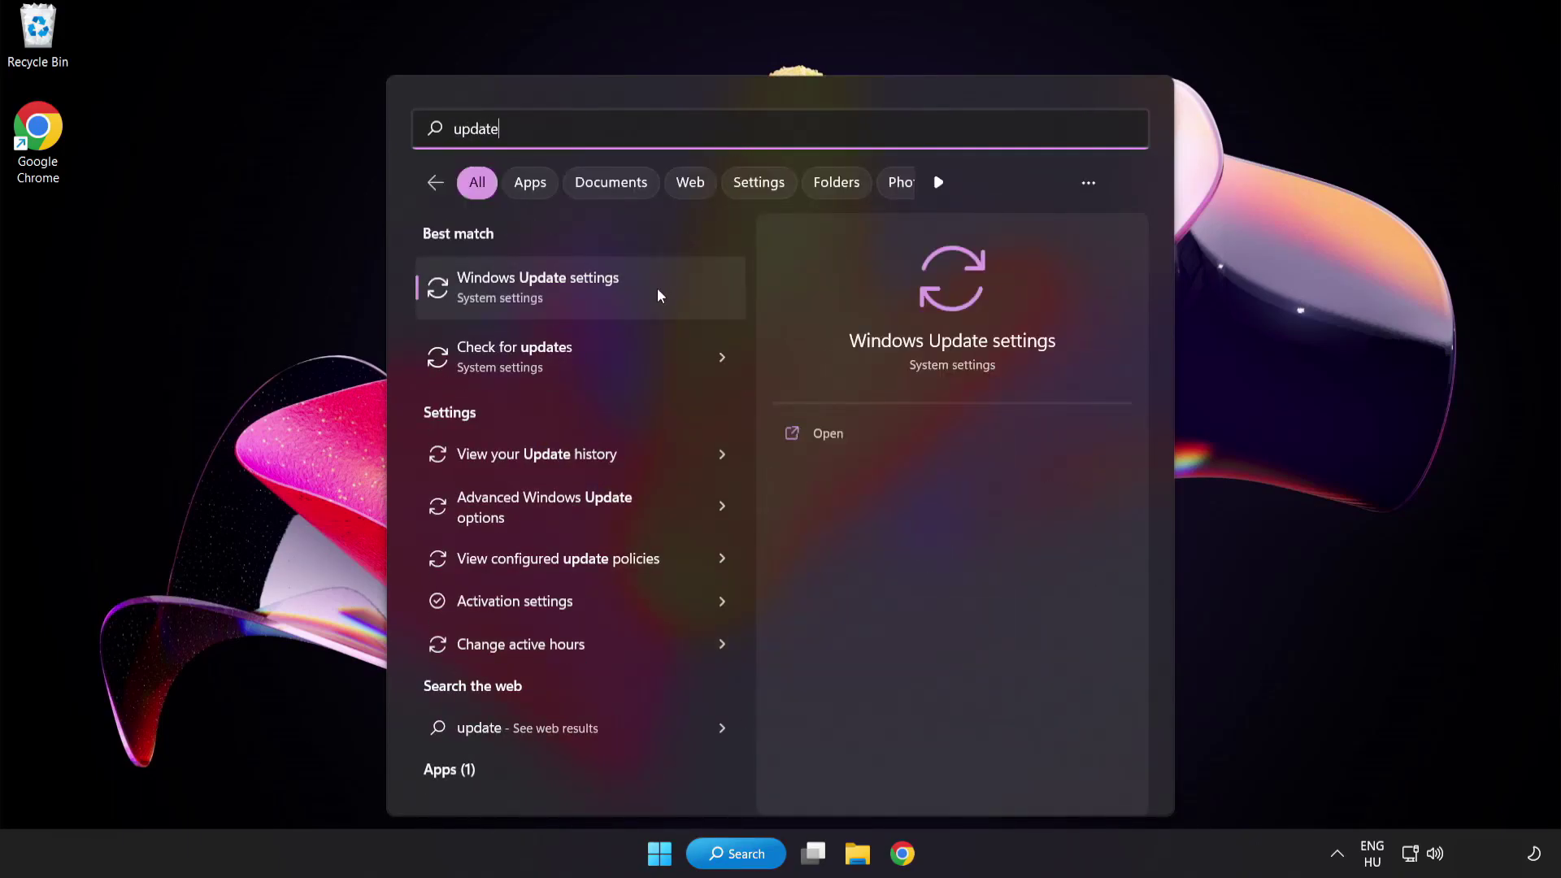
pyautogui.click(596, 298)
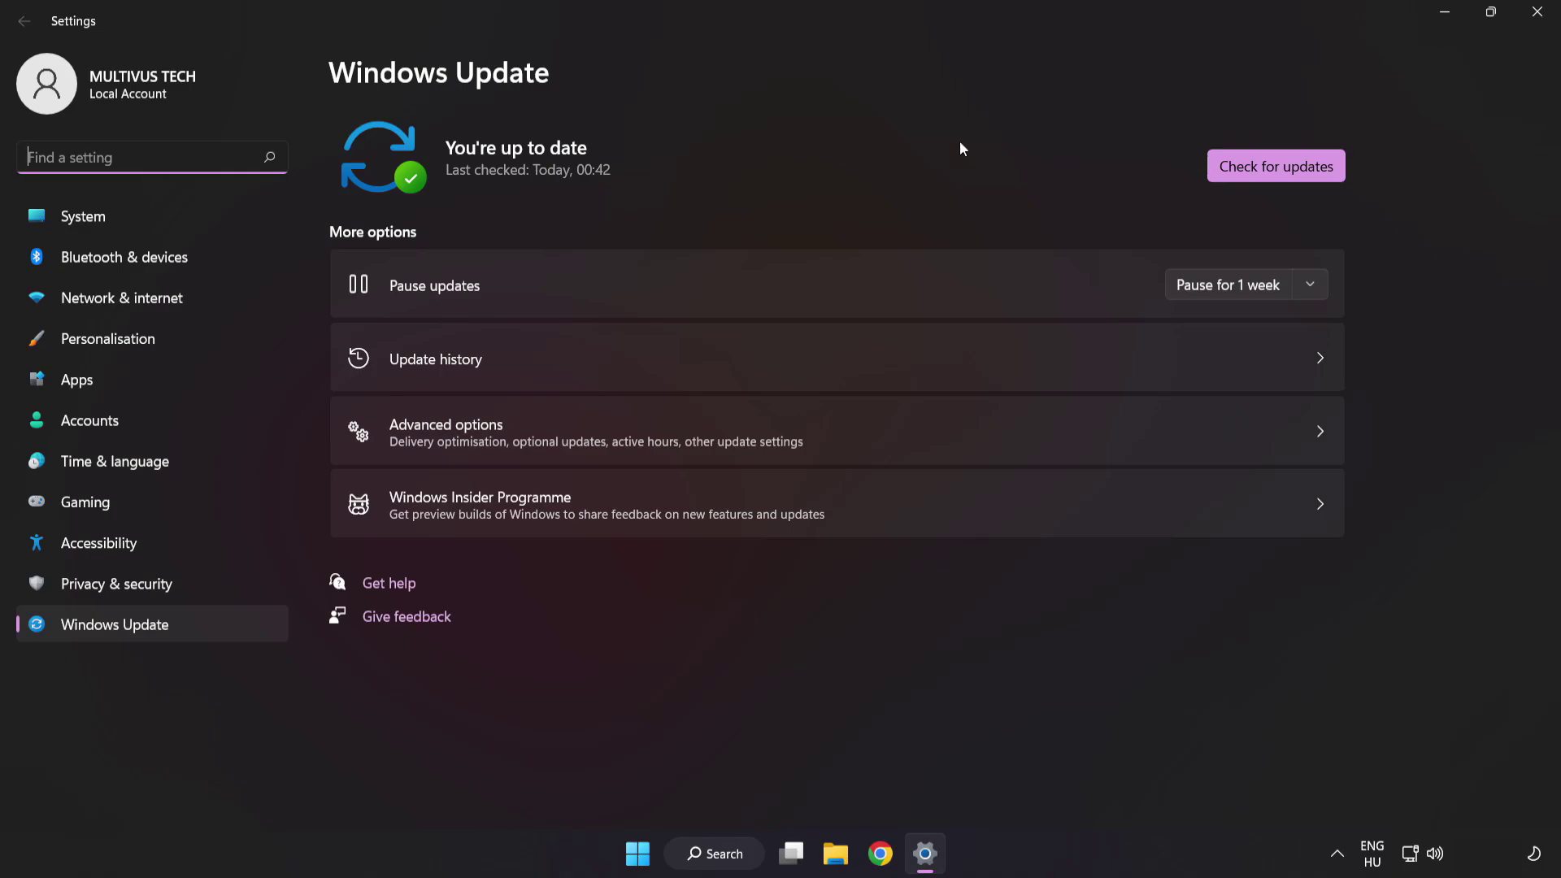
pyautogui.click(1270, 175)
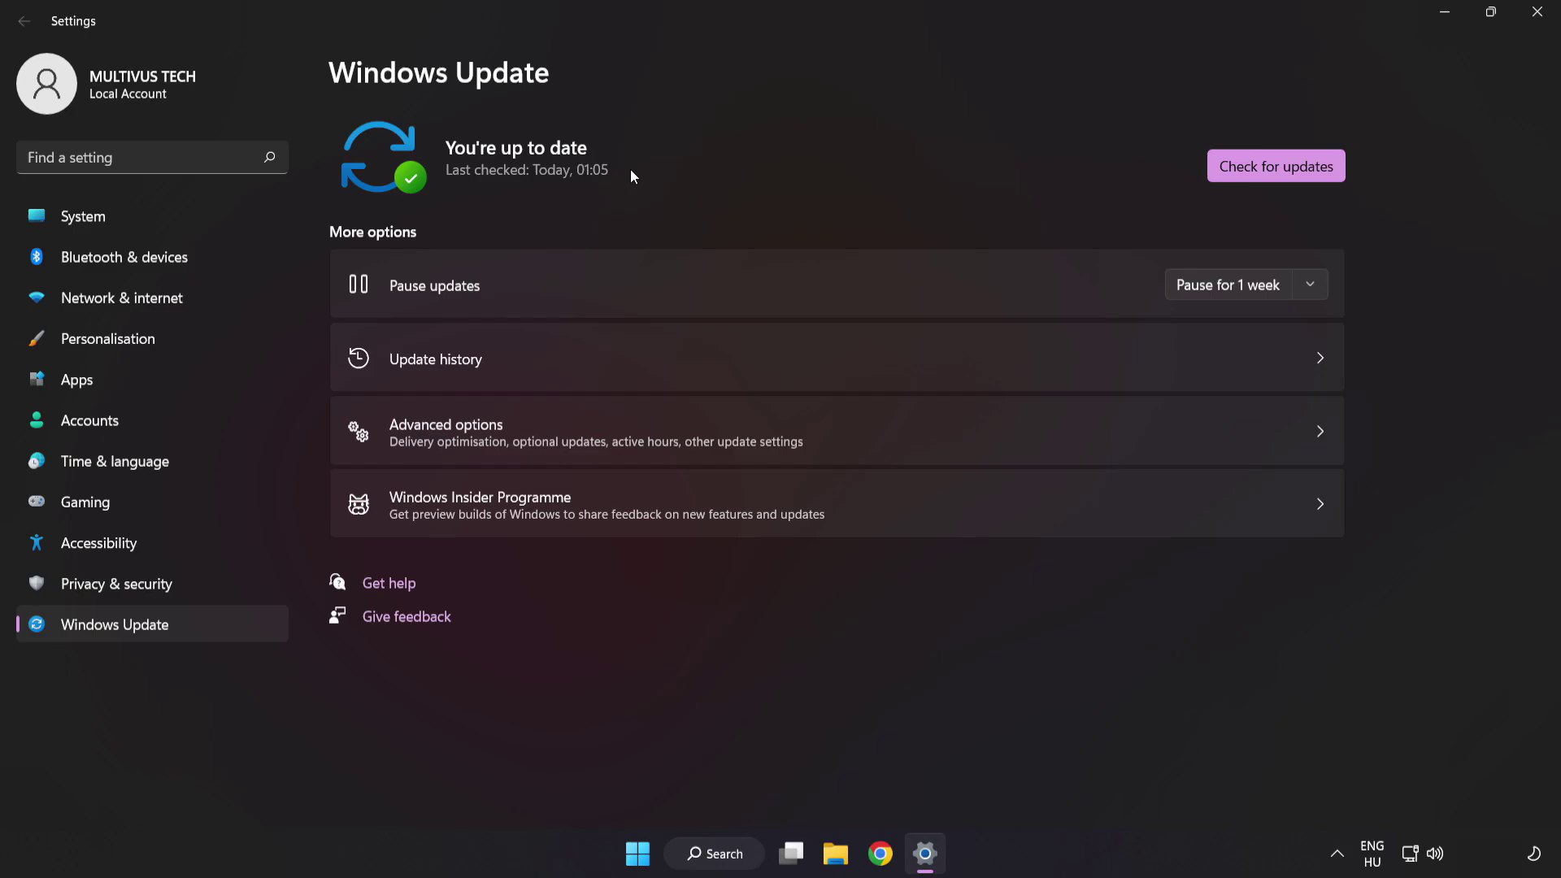
# In Steam, verify integrity of YOUR NOT WORKING GAME's installed files; all 1039 validate
pyautogui.click(1534, 21)
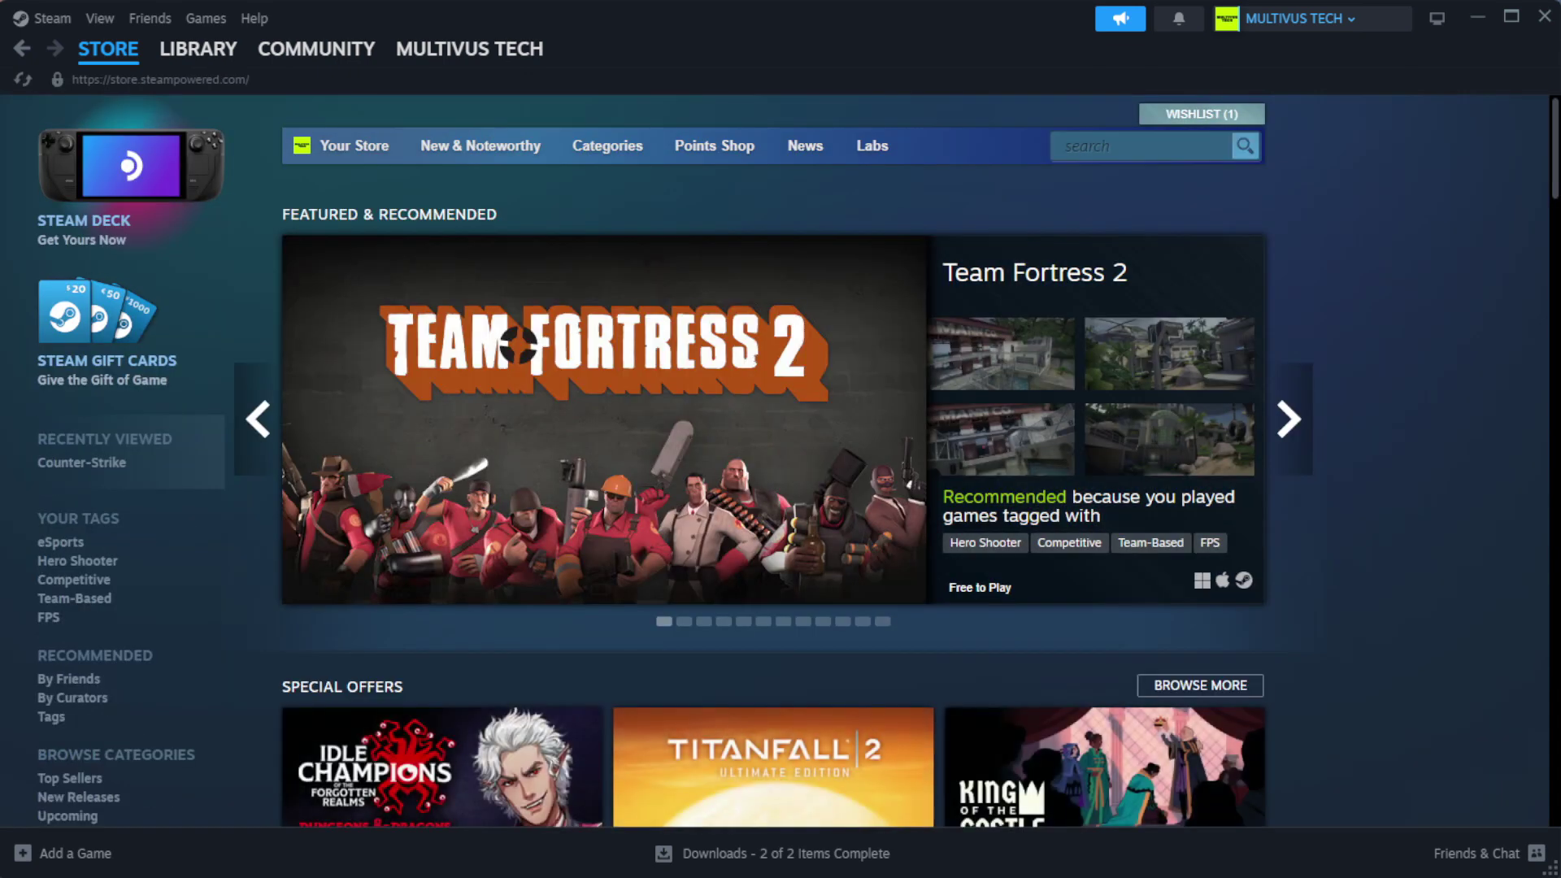
pyautogui.moveTo(199, 59)
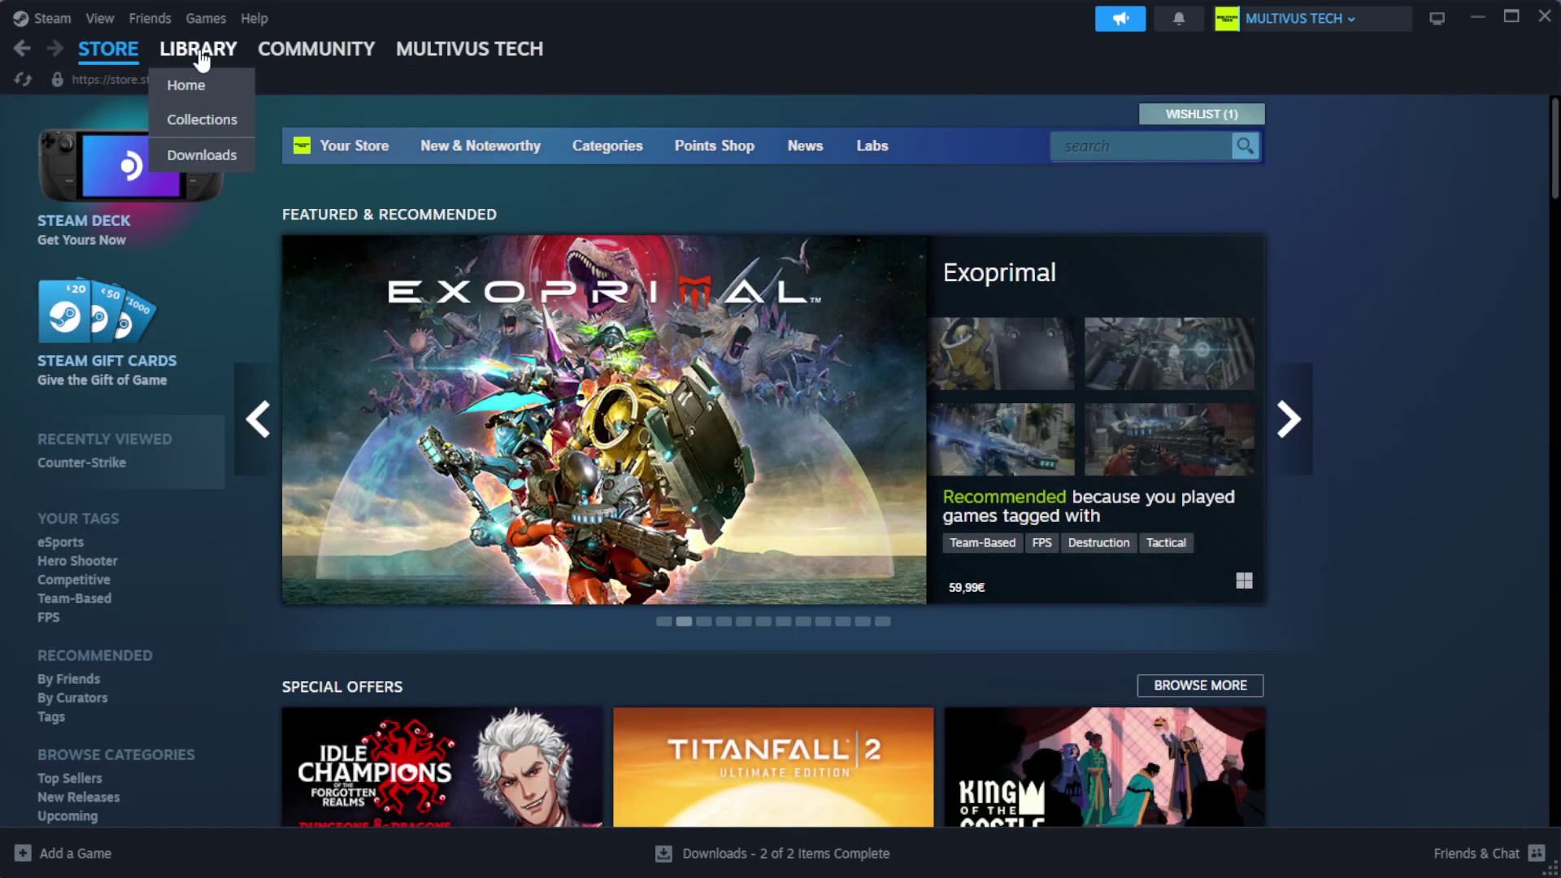
pyautogui.click(227, 86)
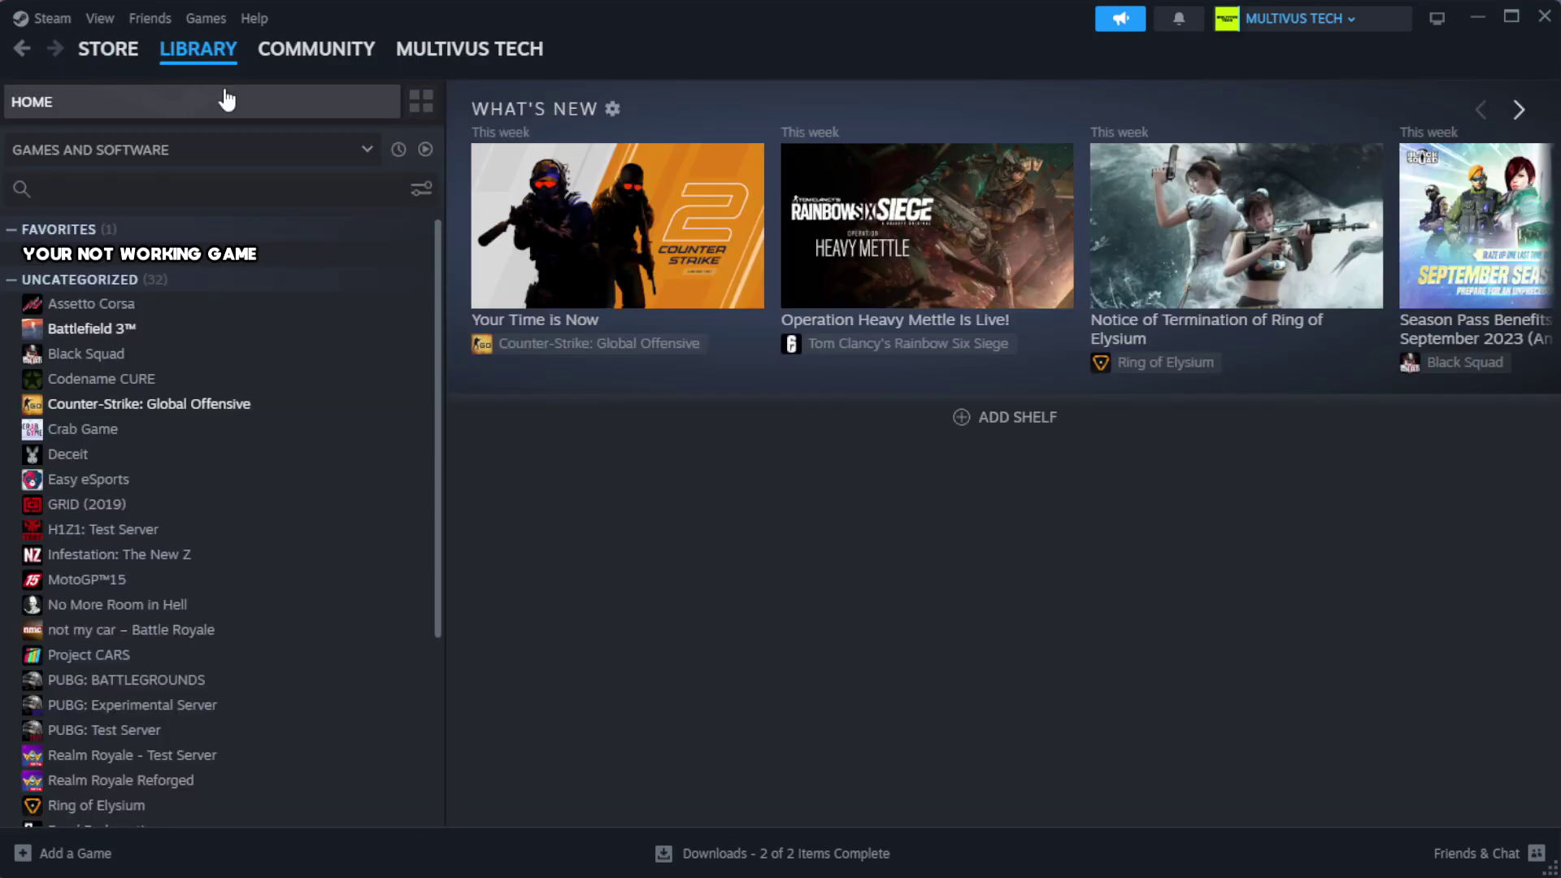
pyautogui.rightClick(386, 266)
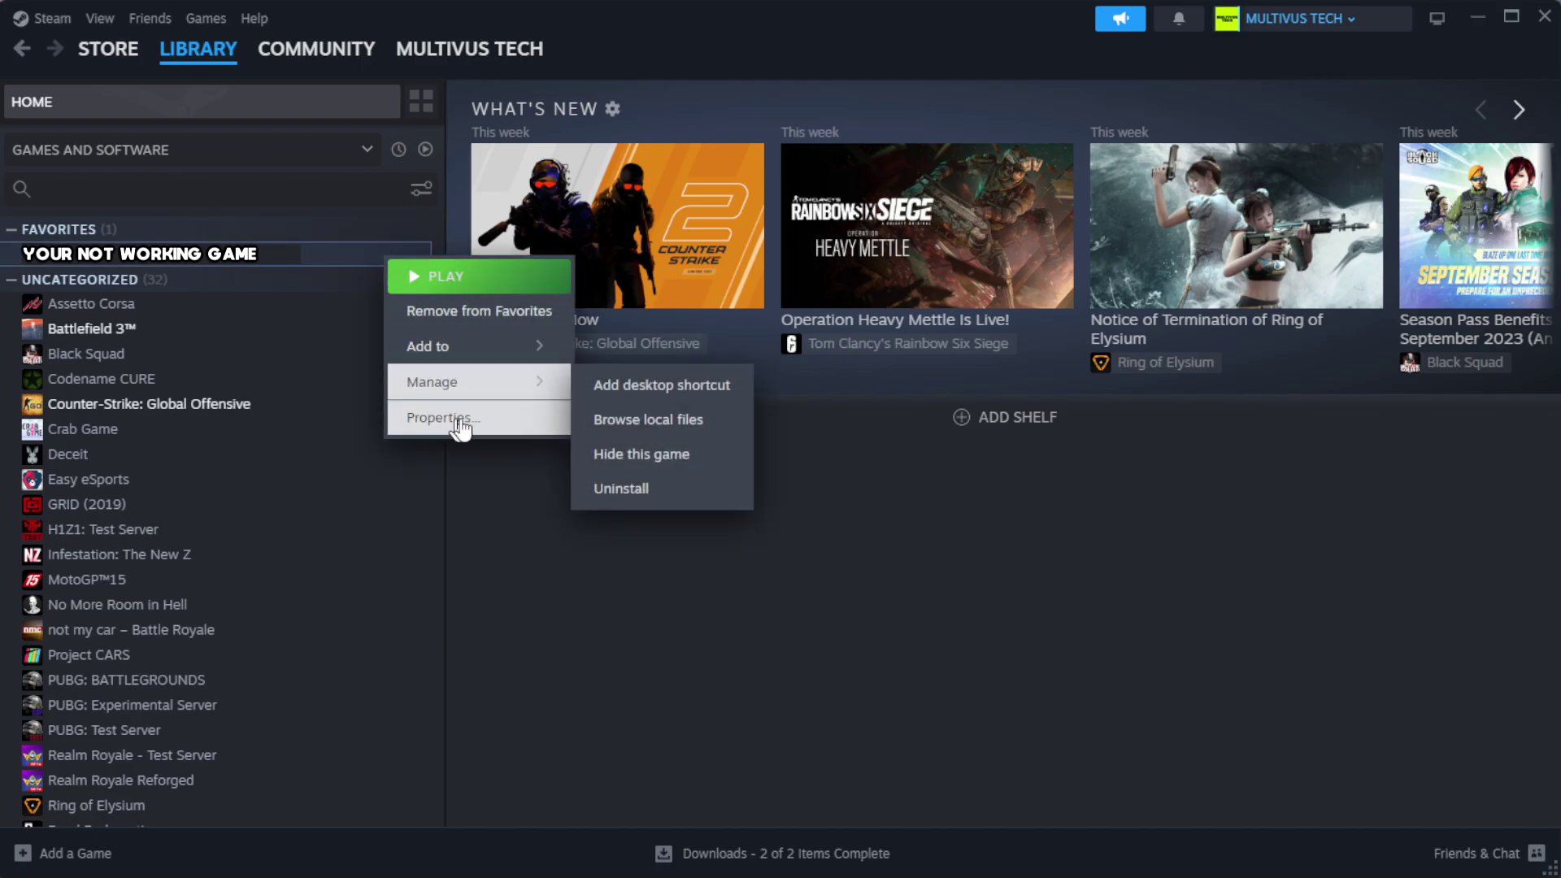
pyautogui.click(491, 431)
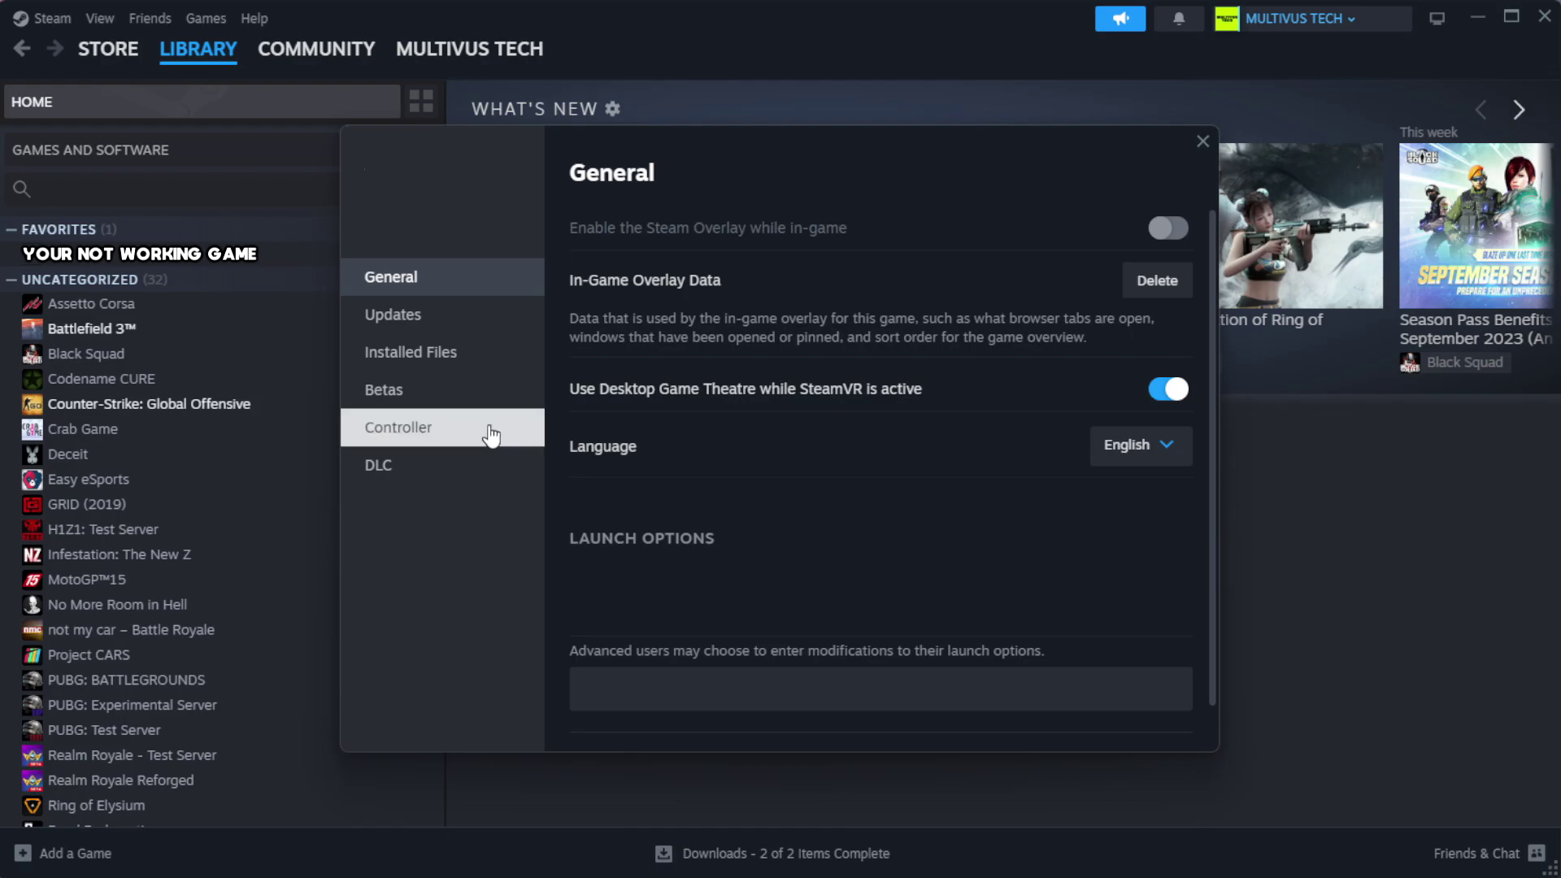
pyautogui.click(472, 389)
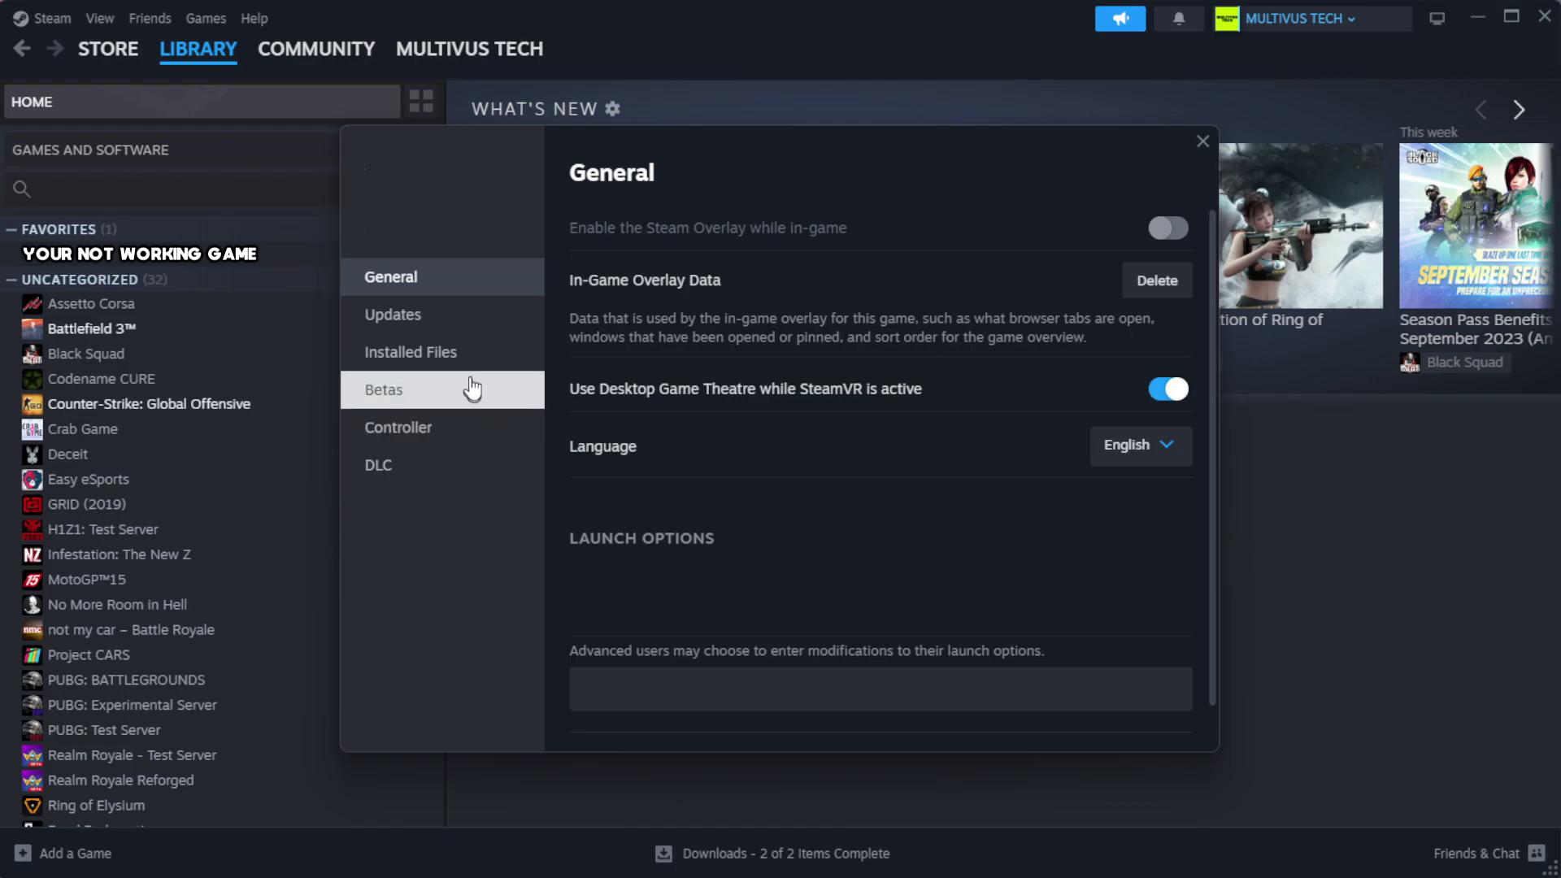
pyautogui.click(514, 371)
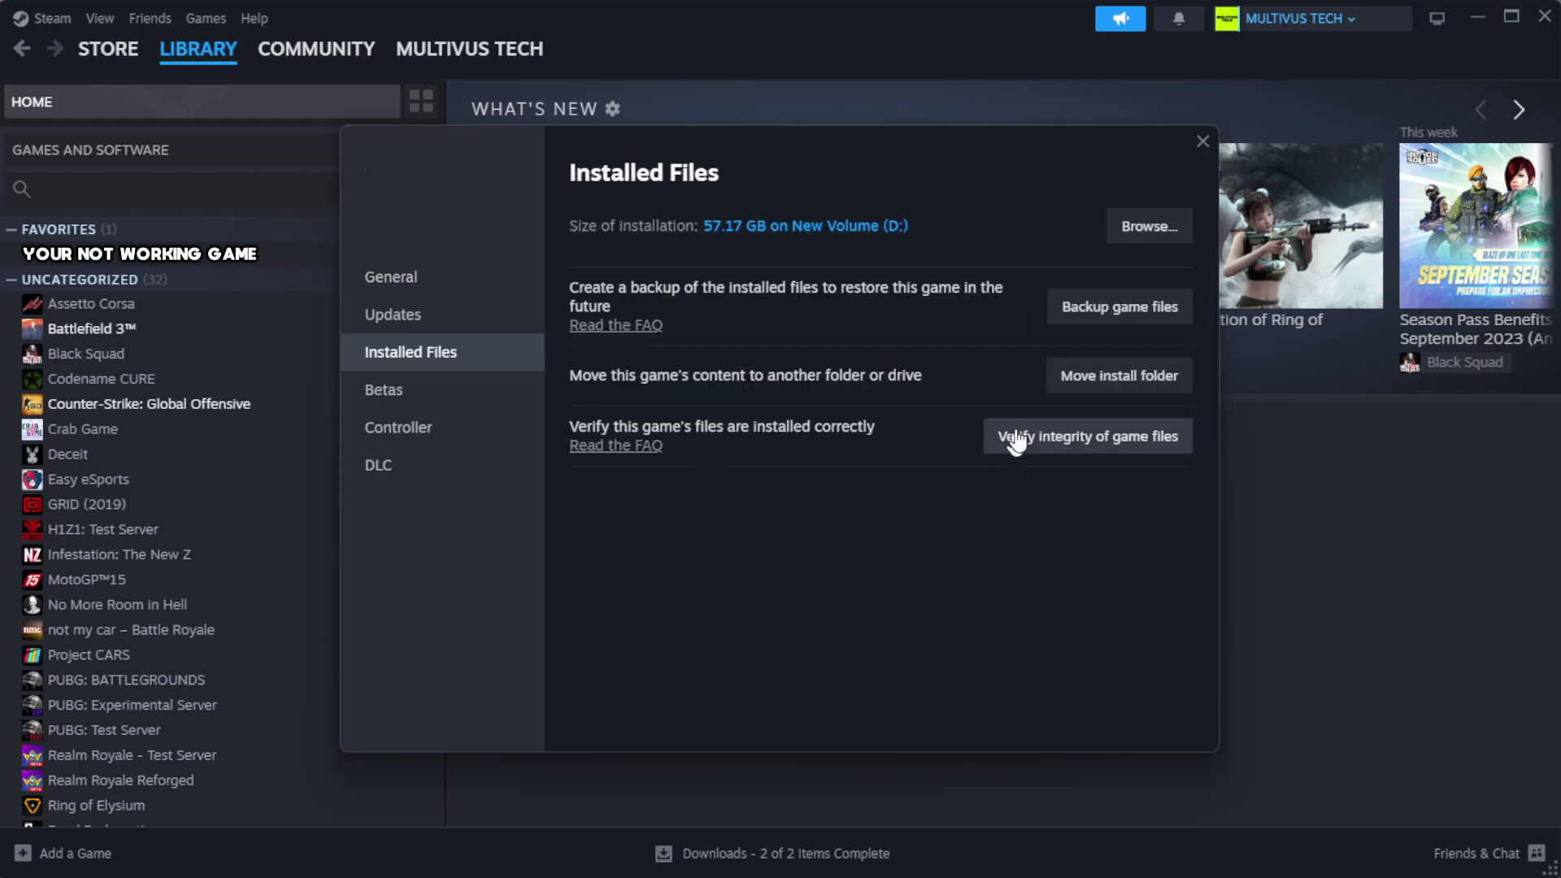
pyautogui.click(1095, 445)
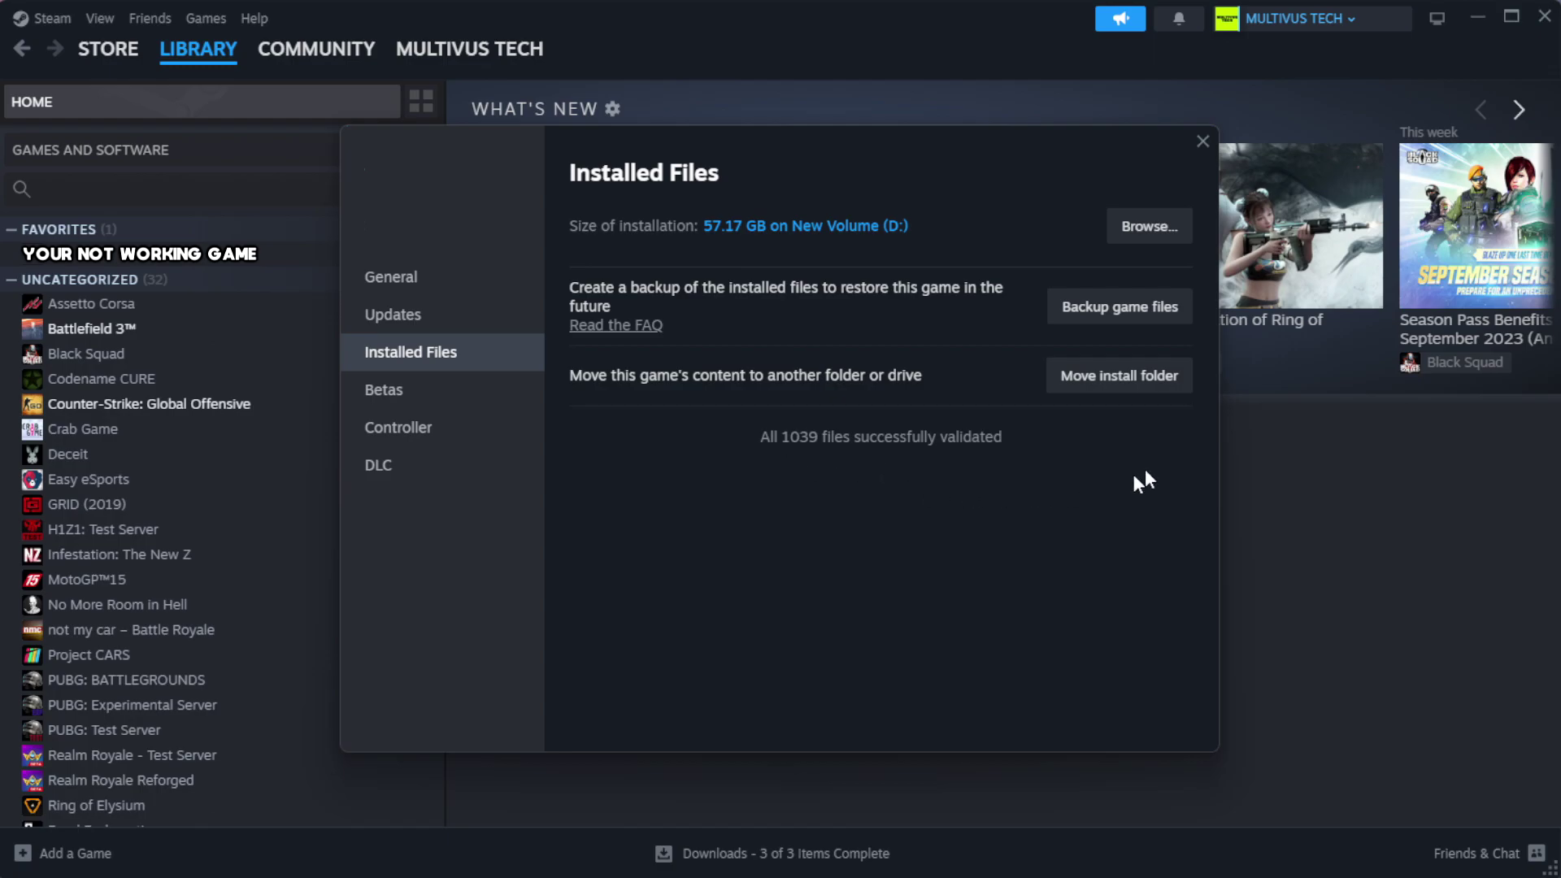
# Open the Properties of the YOUR NOT WORKING GAME shortcut in its install folder
pyautogui.click(1147, 227)
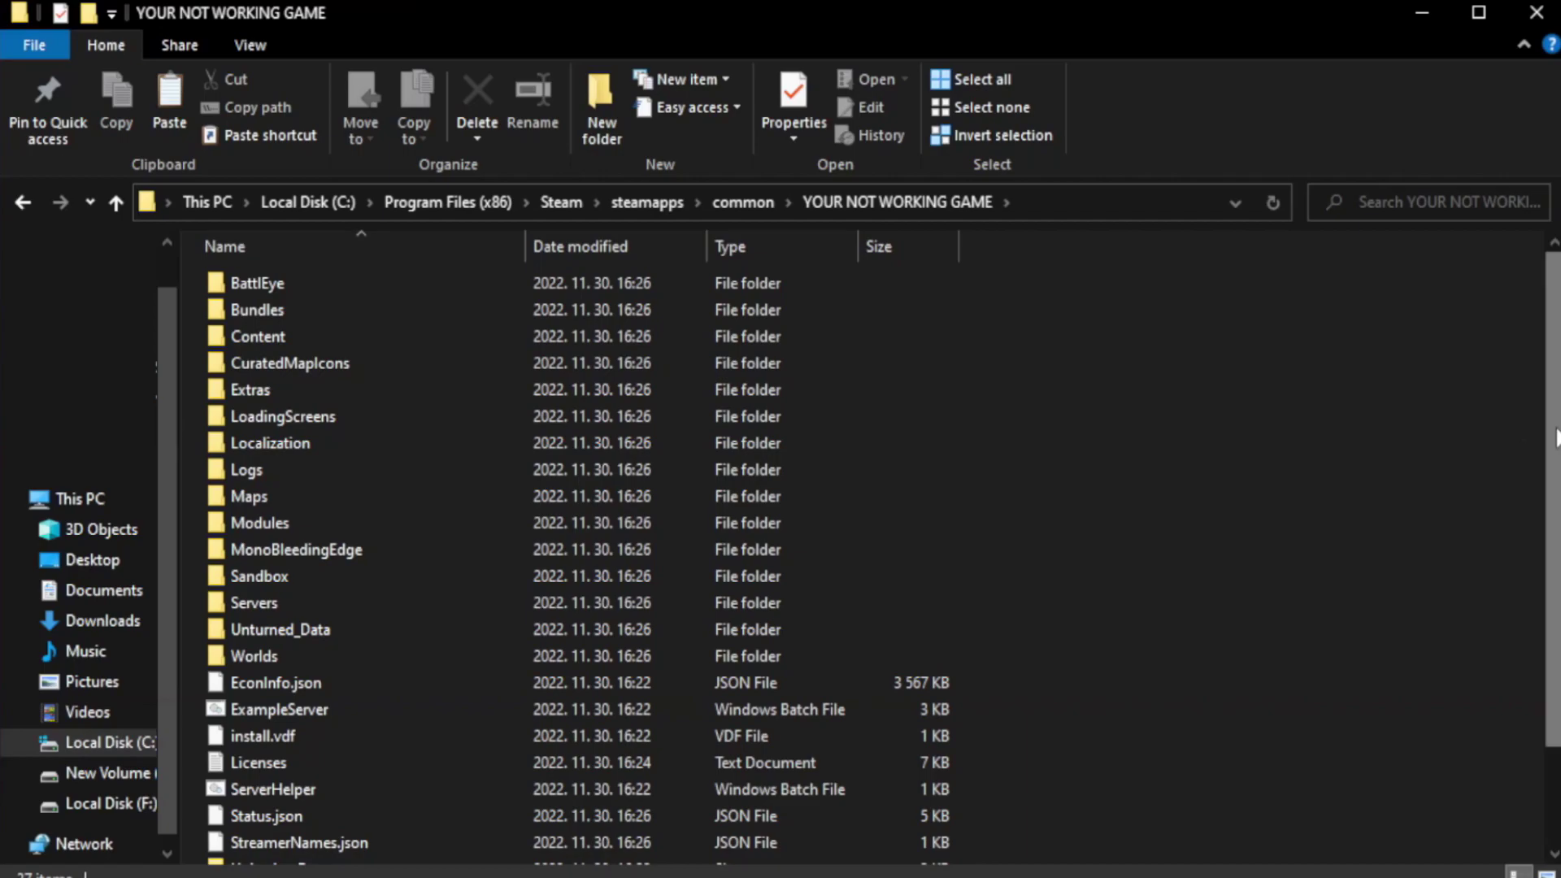
pyautogui.moveTo(1554, 485); pyautogui.dragTo(1557, 580)
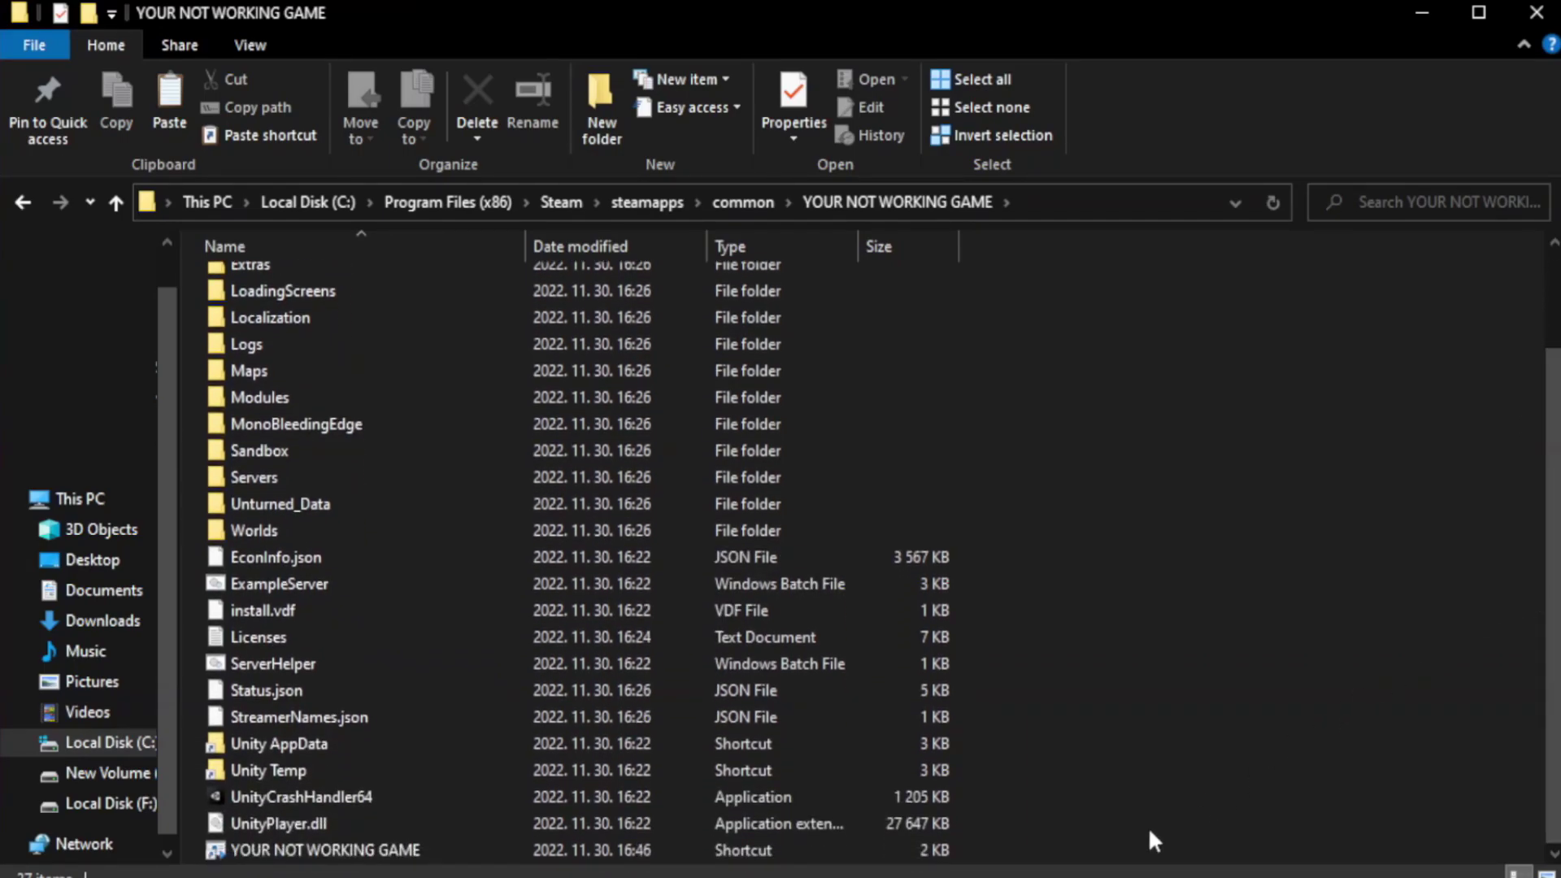
pyautogui.click(471, 849)
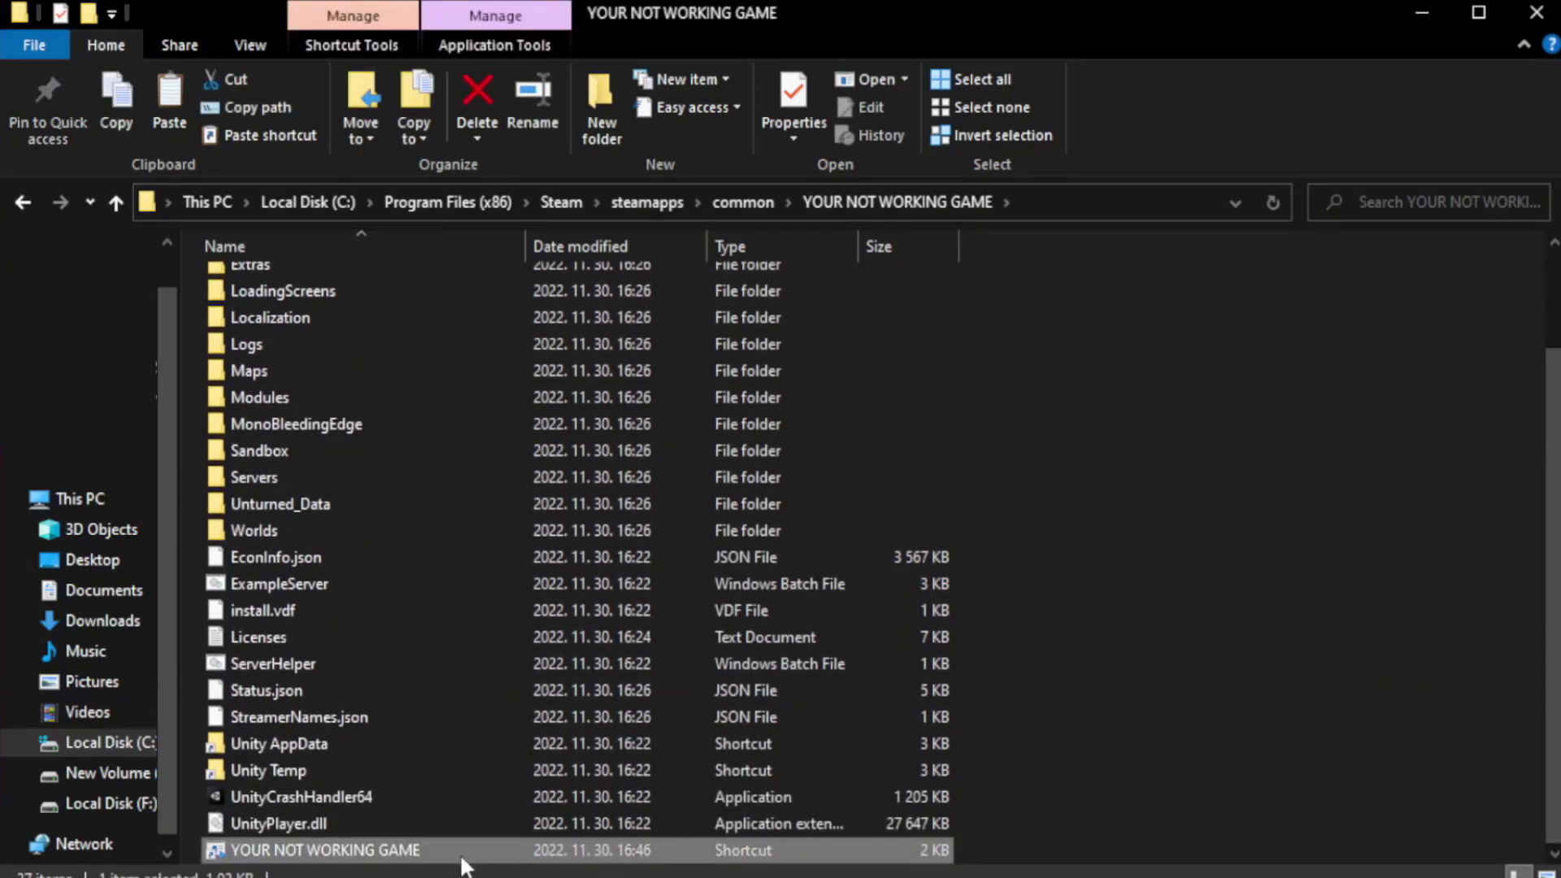
pyautogui.rightClick(522, 851)
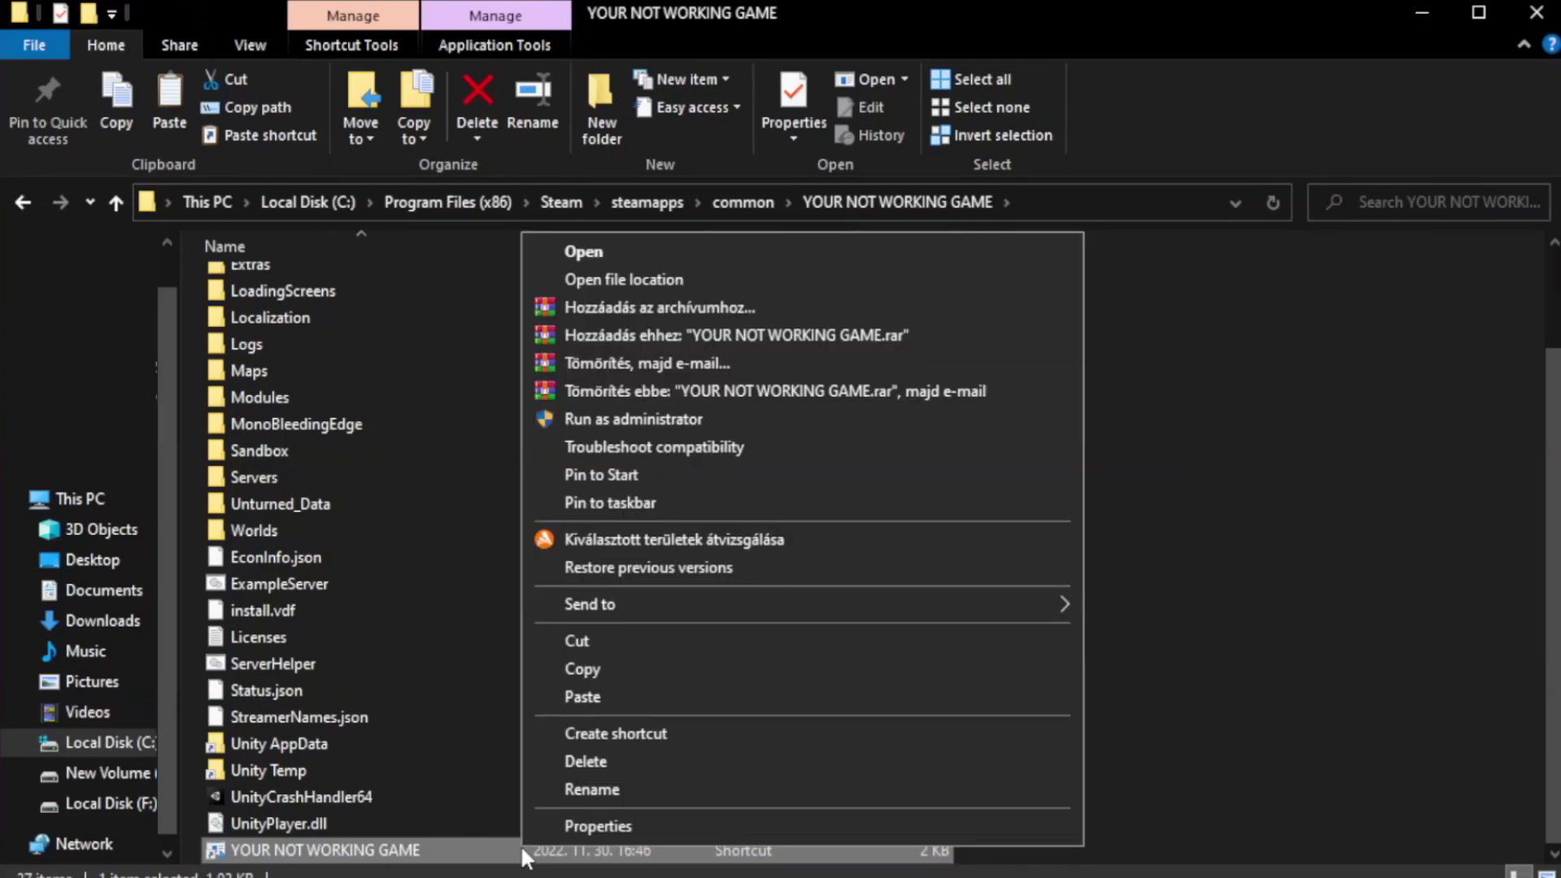
pyautogui.click(794, 824)
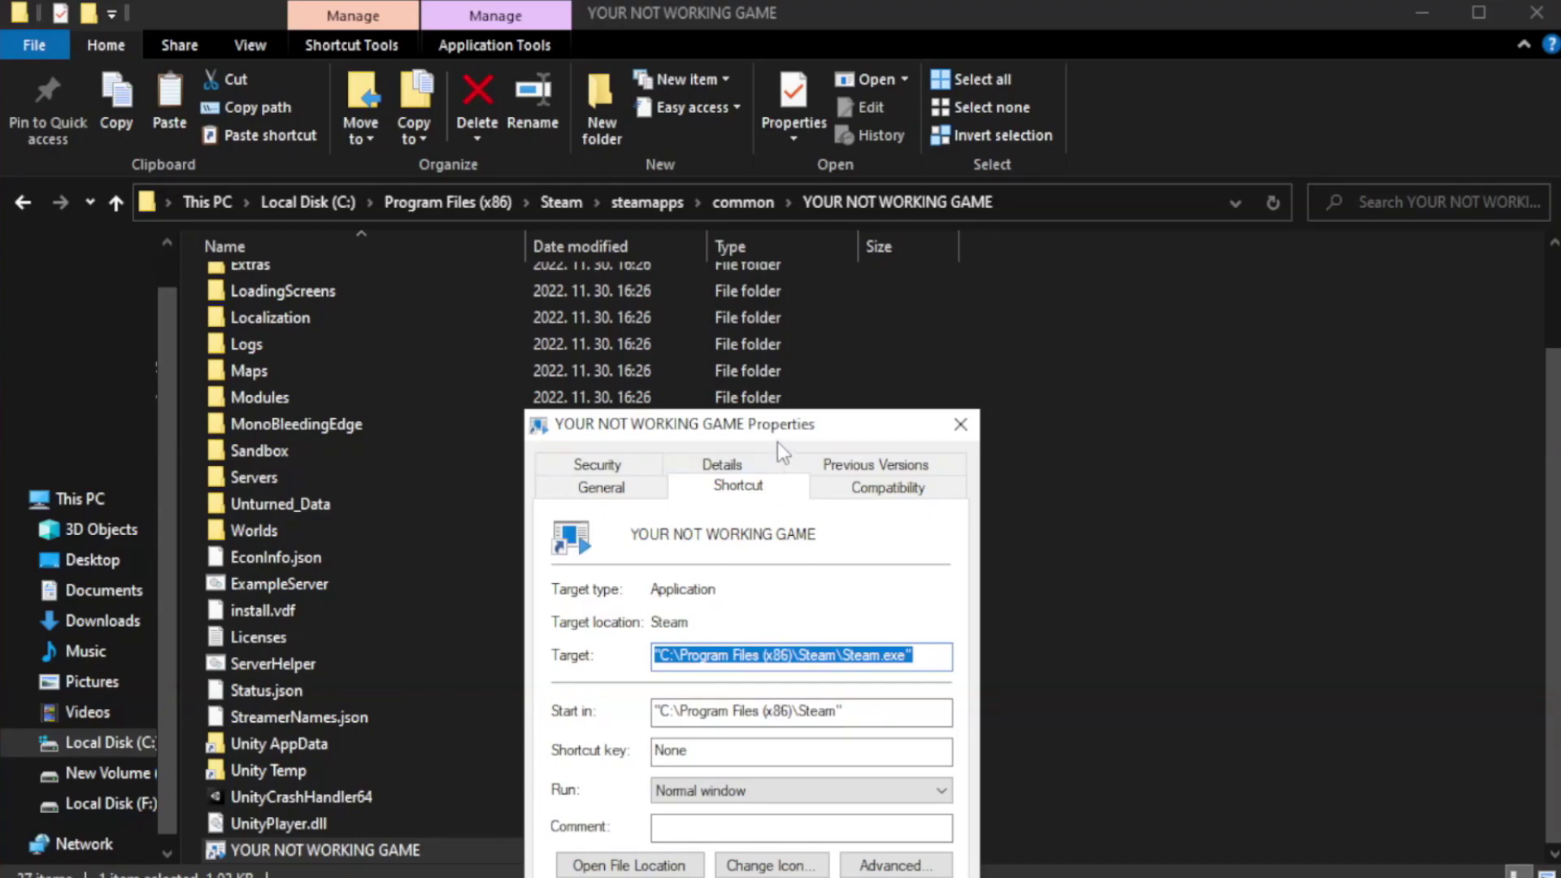
pyautogui.moveTo(777, 441); pyautogui.dragTo(784, 159)
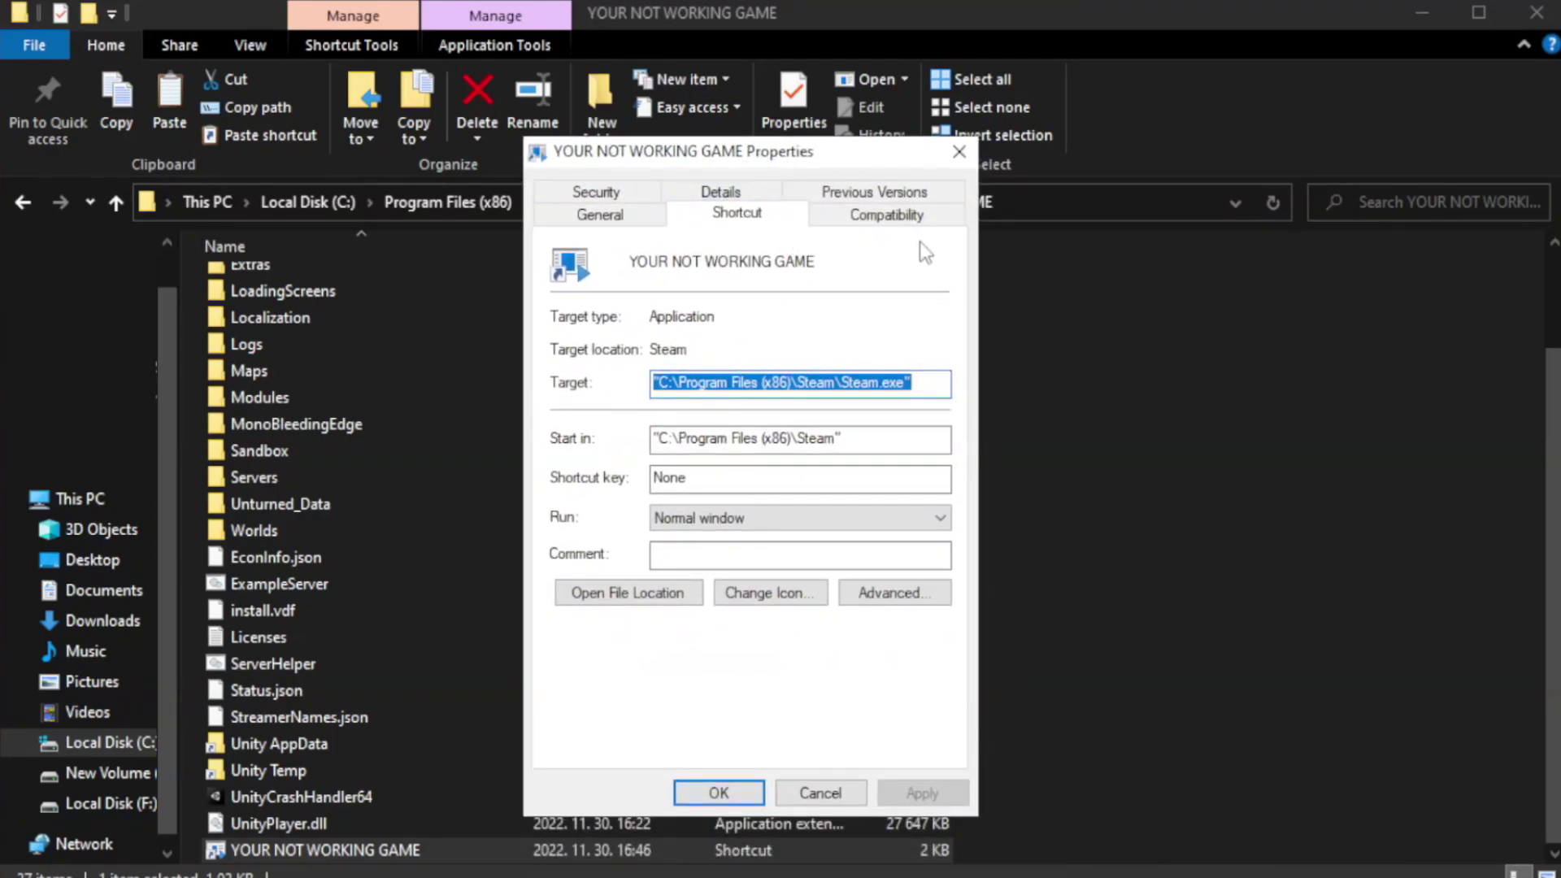
# Apply Windows 8 compatibility mode, disable fullscreen optimizations, and run as administrator
pyautogui.click(878, 218)
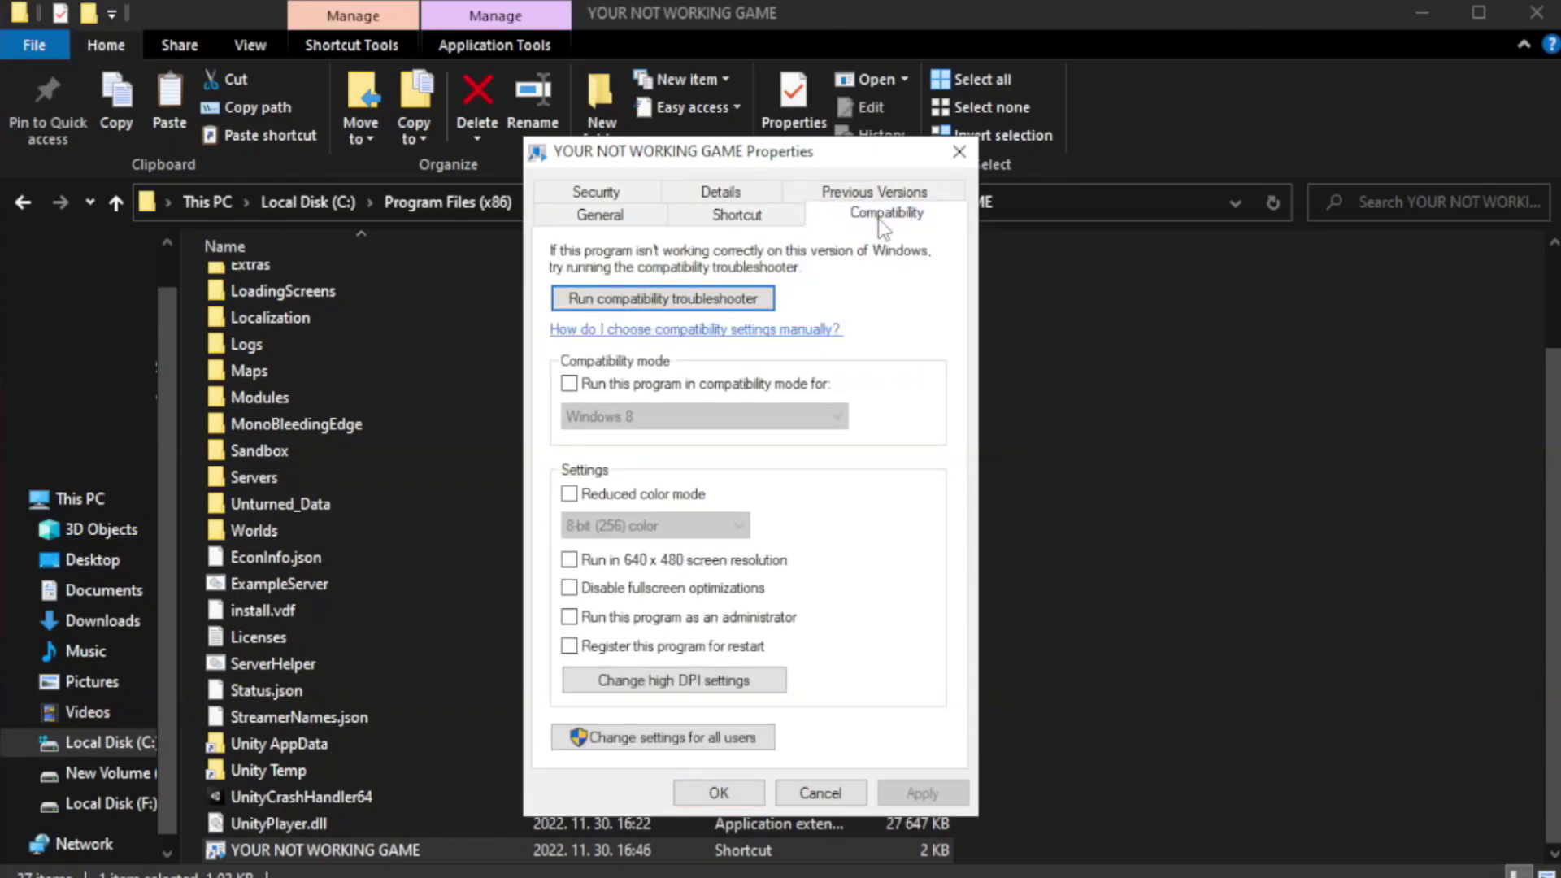
pyautogui.click(625, 389)
pyautogui.click(701, 417)
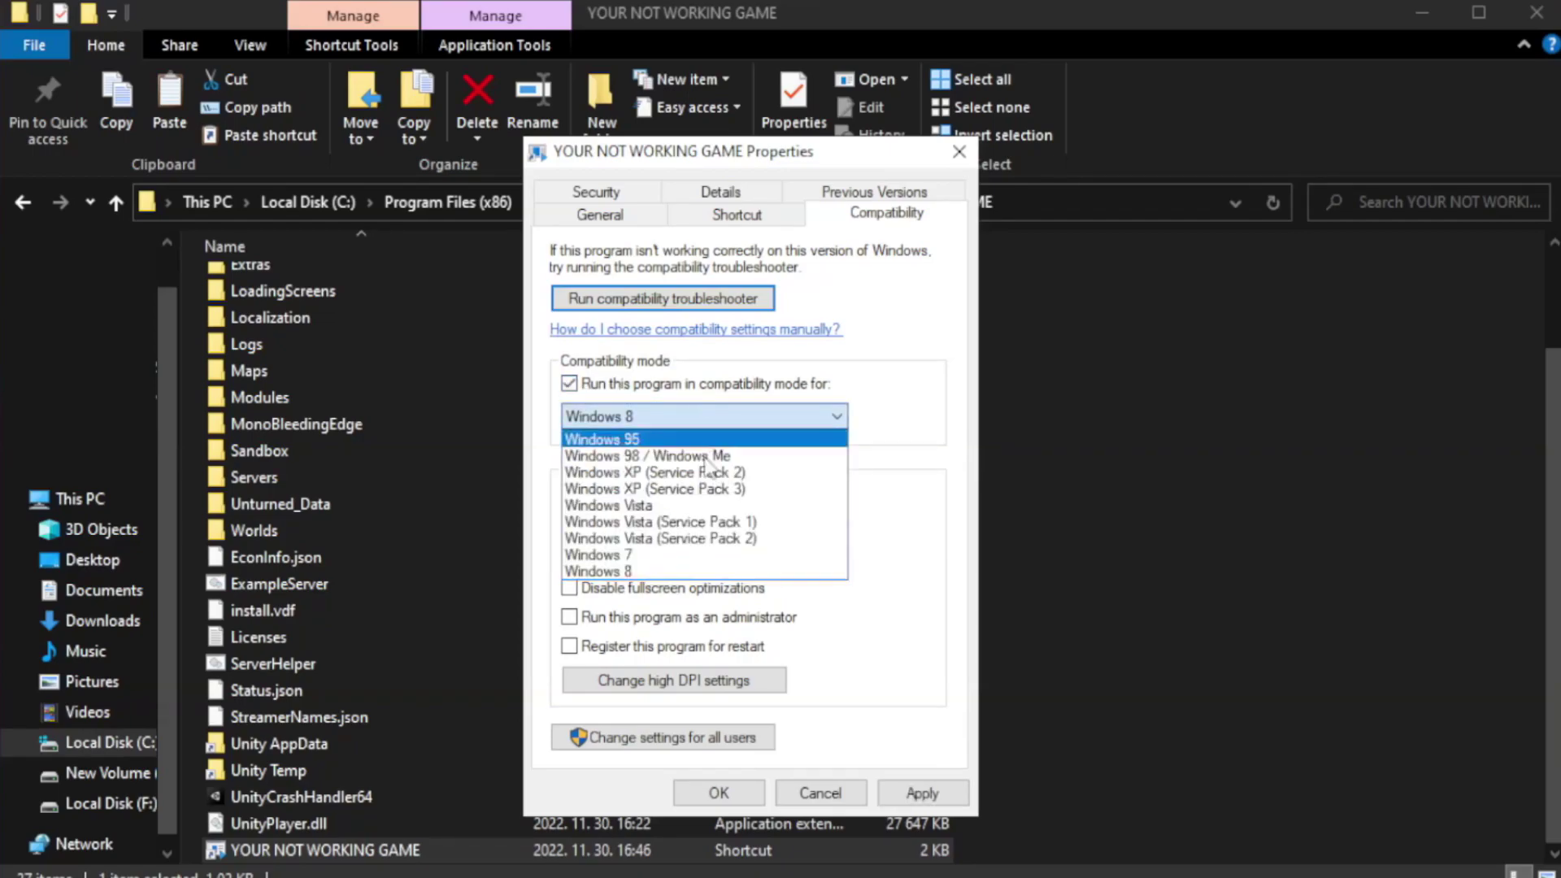
pyautogui.click(660, 573)
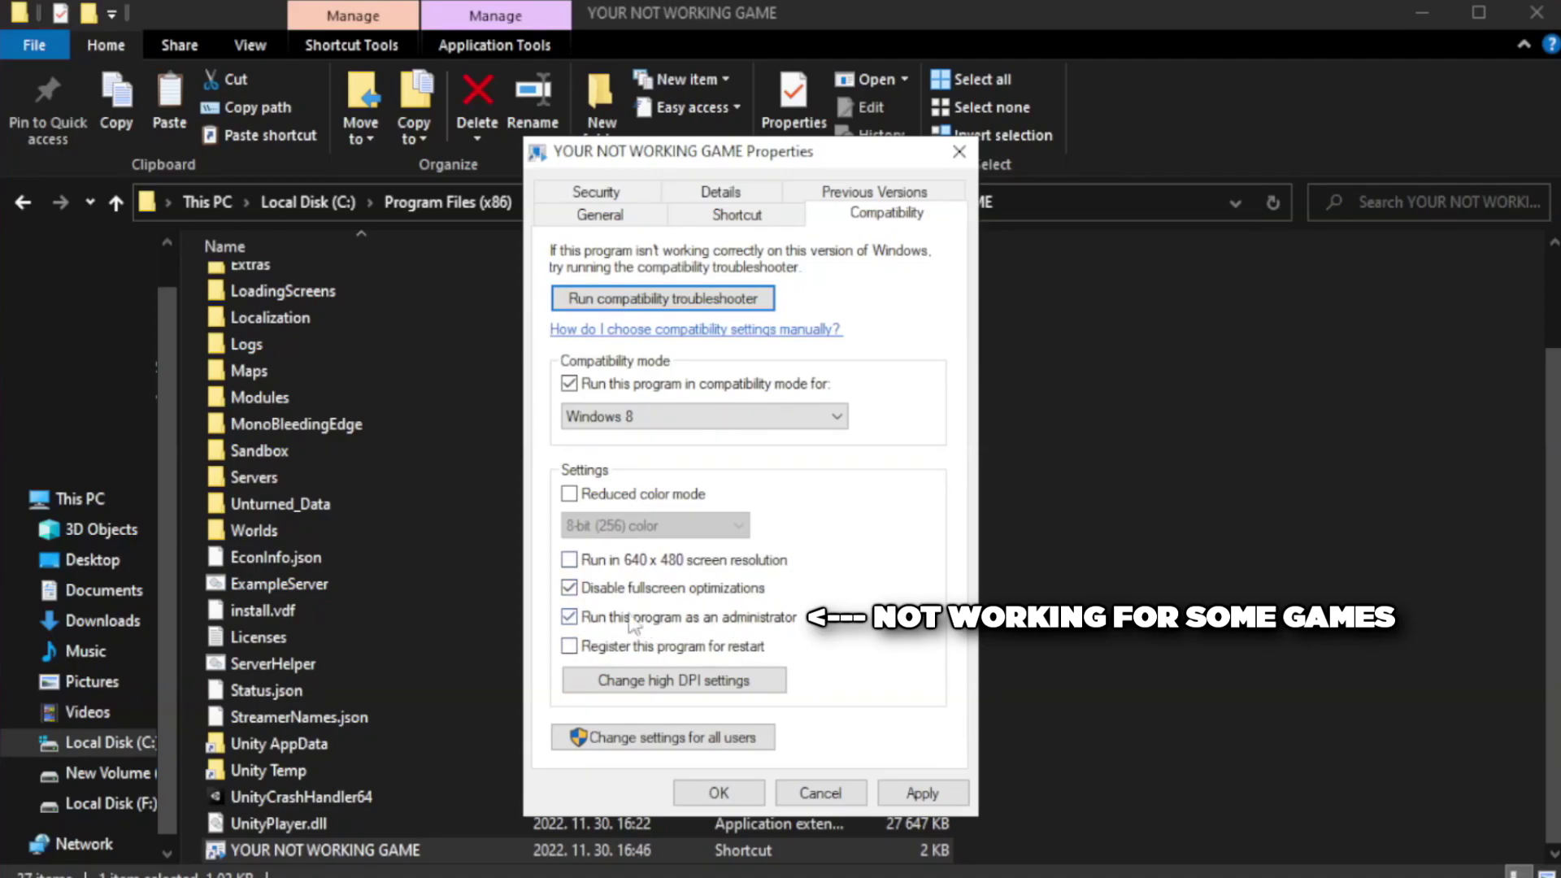
pyautogui.click(921, 792)
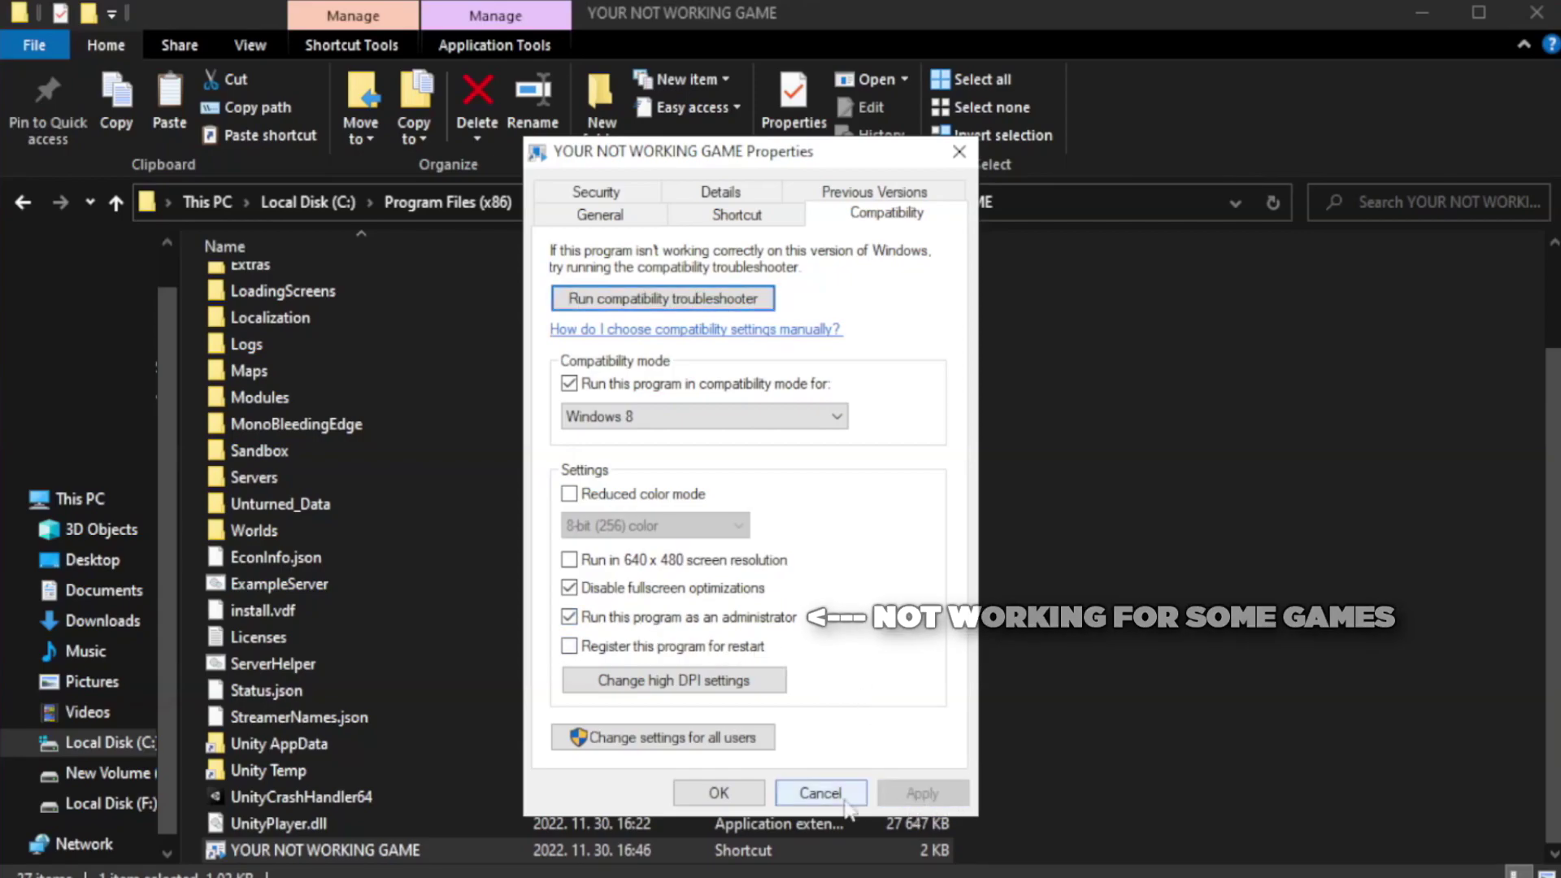
pyautogui.click(716, 796)
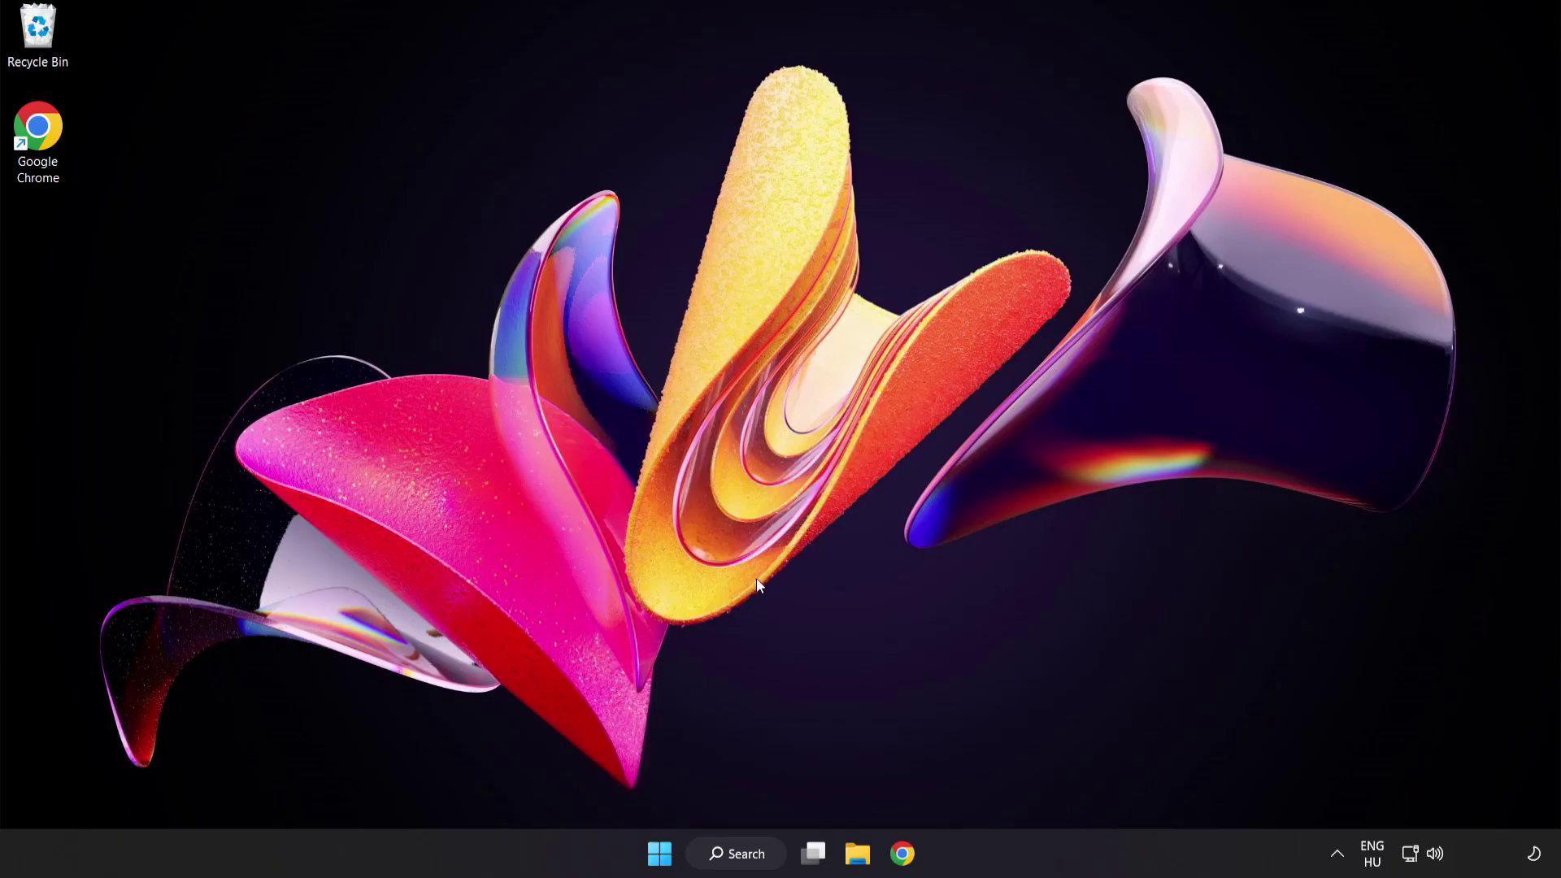
# Open Task Manager from the Start button menu and show the Startup apps list
pyautogui.rightClick(664, 857)
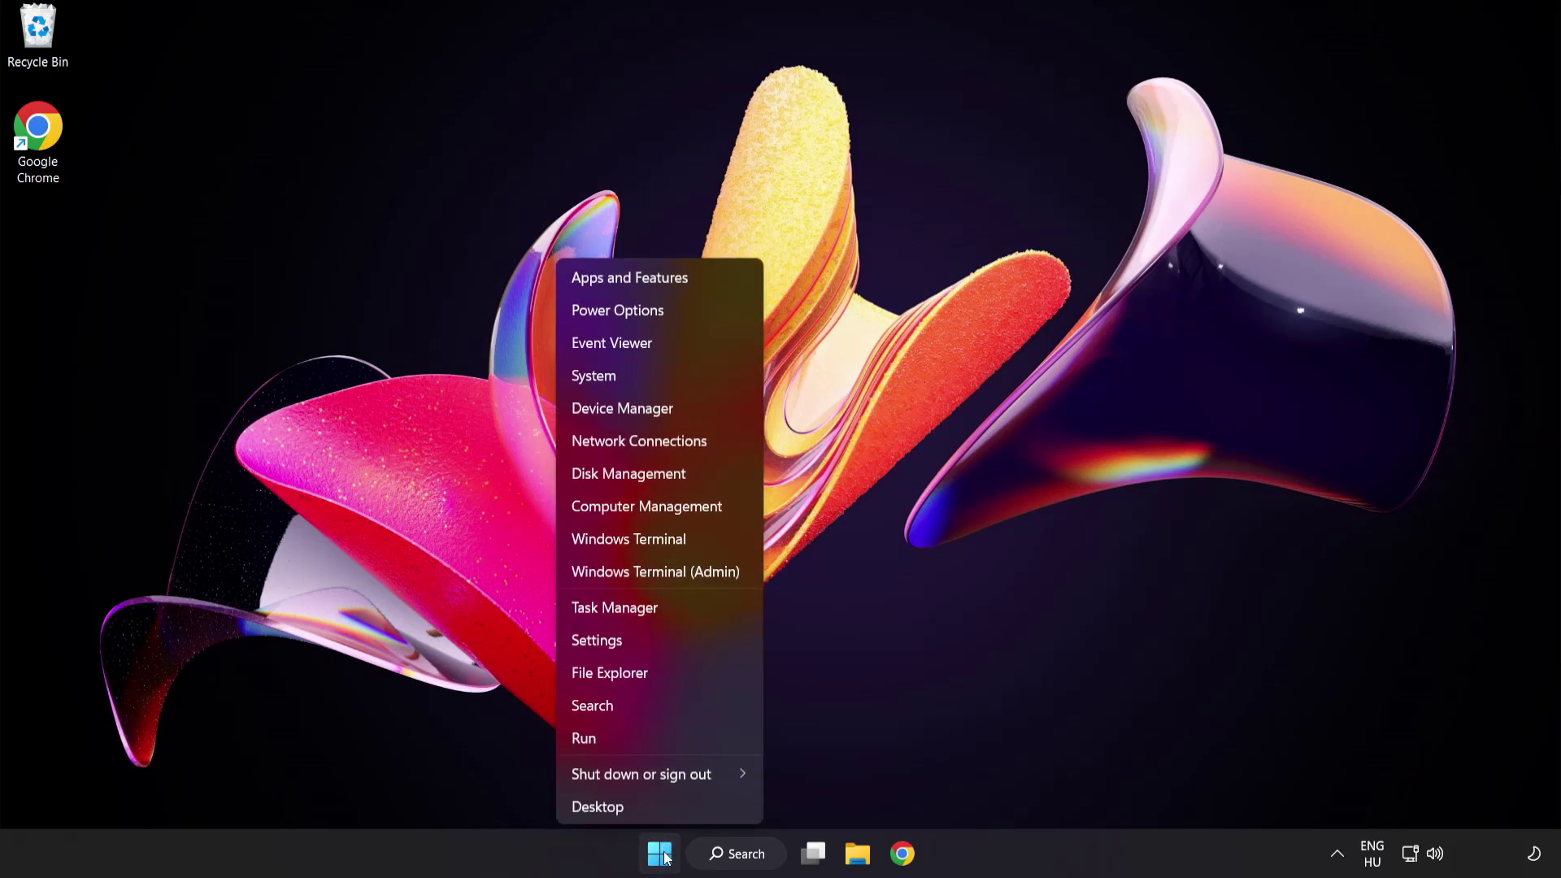
pyautogui.click(674, 606)
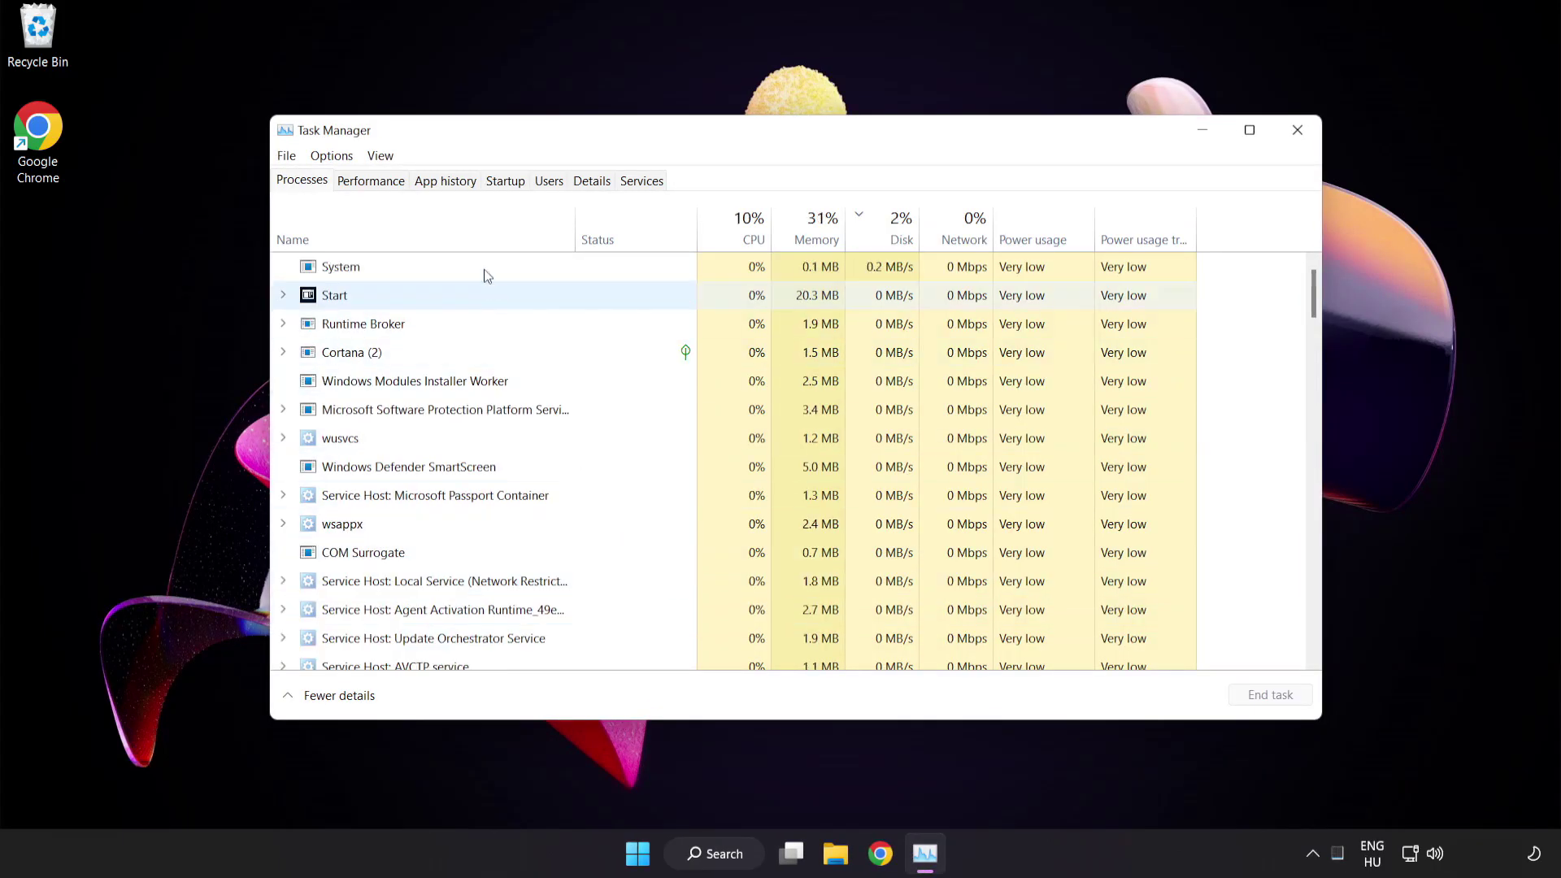
pyautogui.click(514, 183)
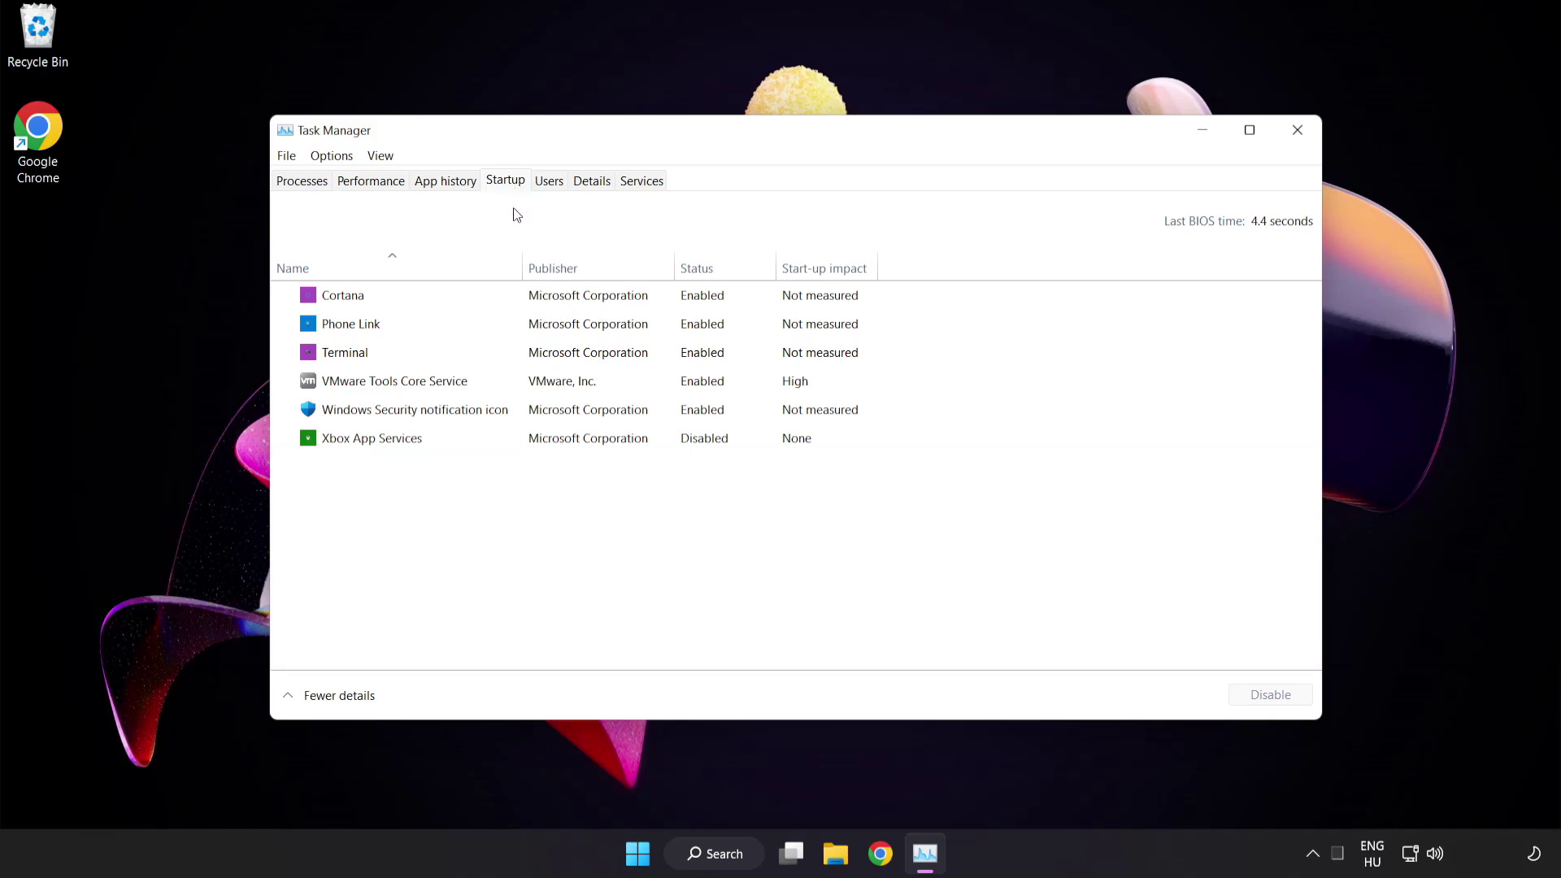
# Disable Cortana, Phone Link, Terminal and Windows Security notification icon at startup
pyautogui.click(516, 299)
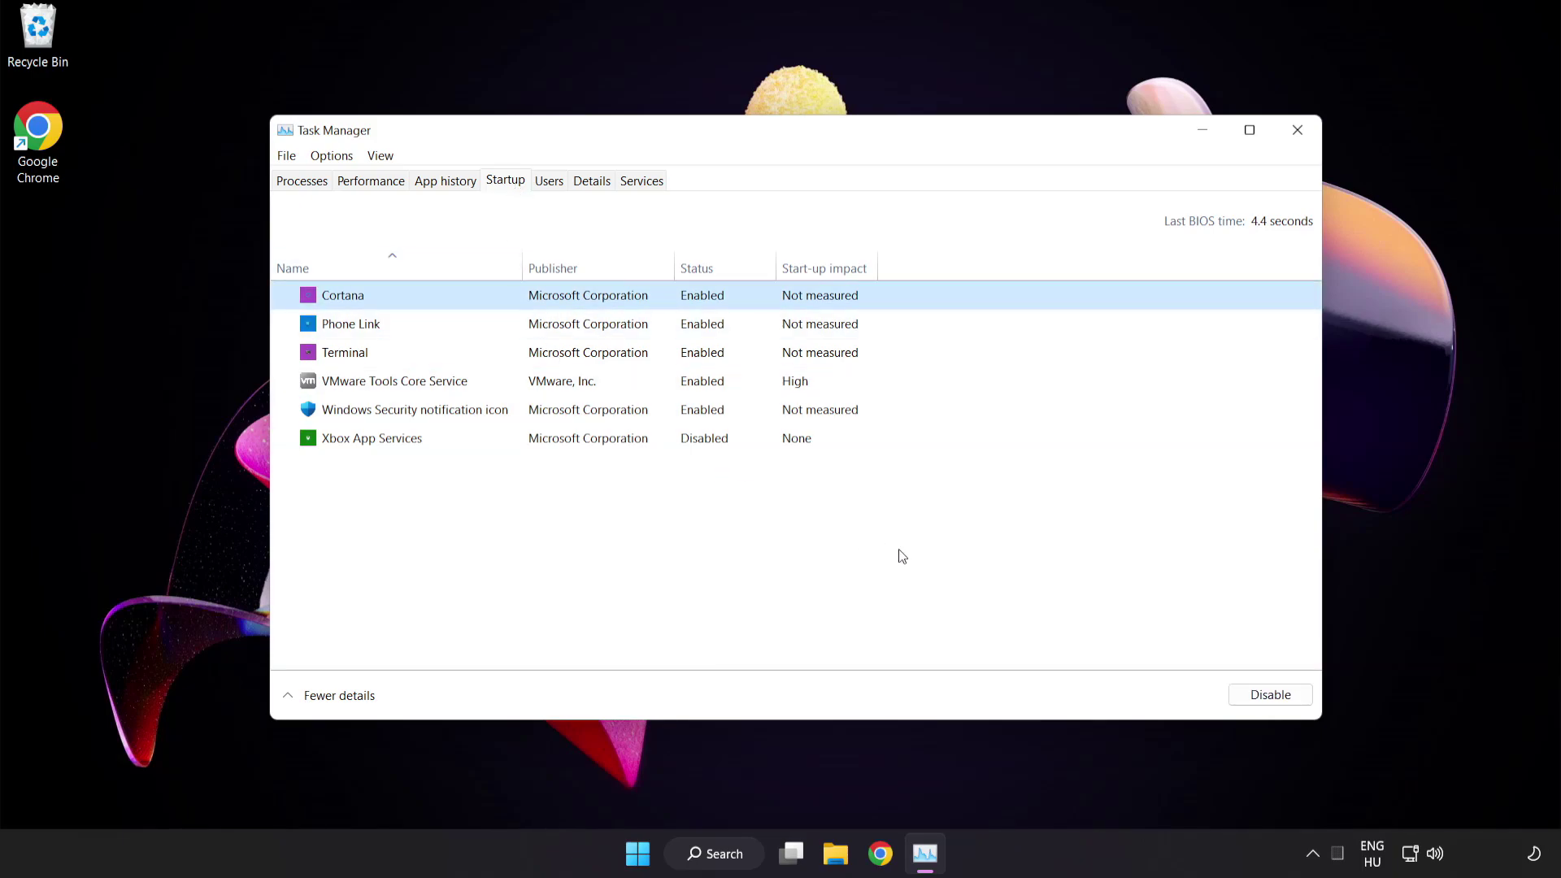
pyautogui.click(1271, 699)
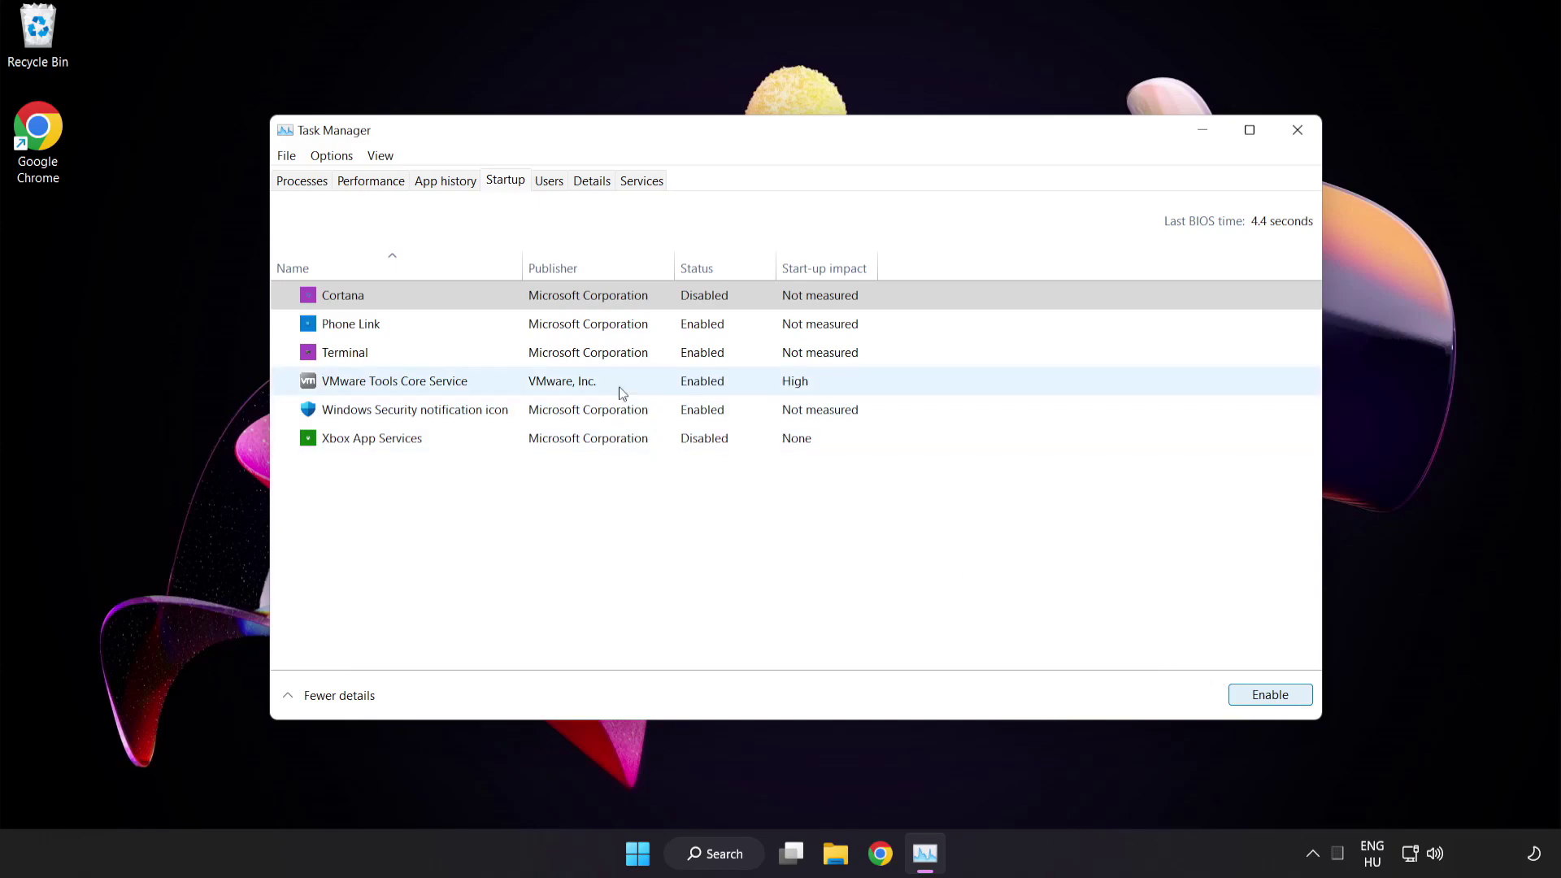
pyautogui.click(481, 322)
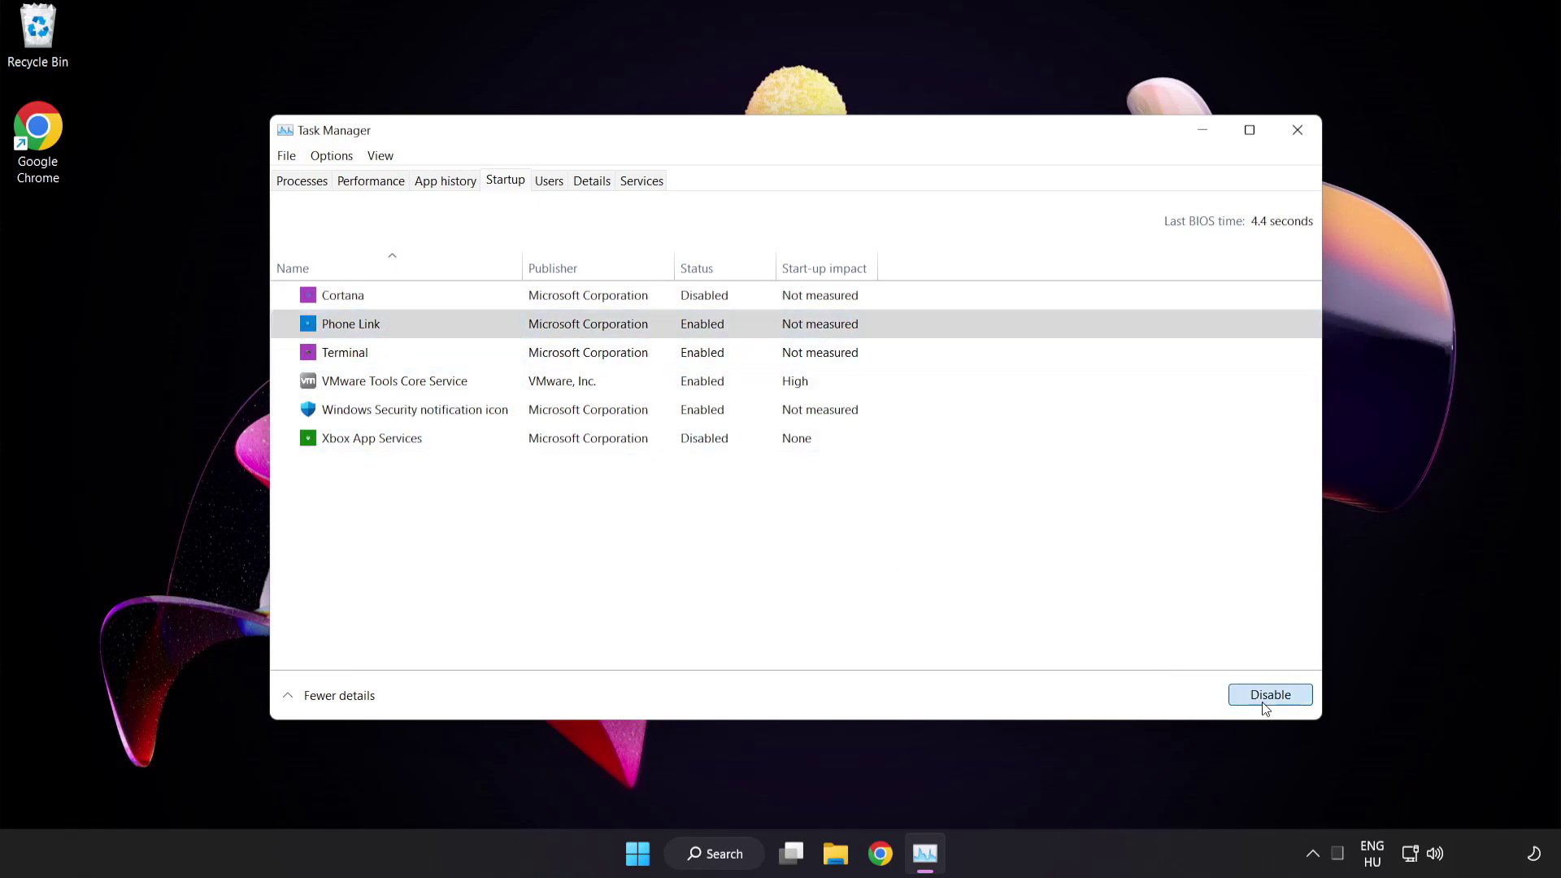
pyautogui.click(1264, 704)
pyautogui.click(494, 354)
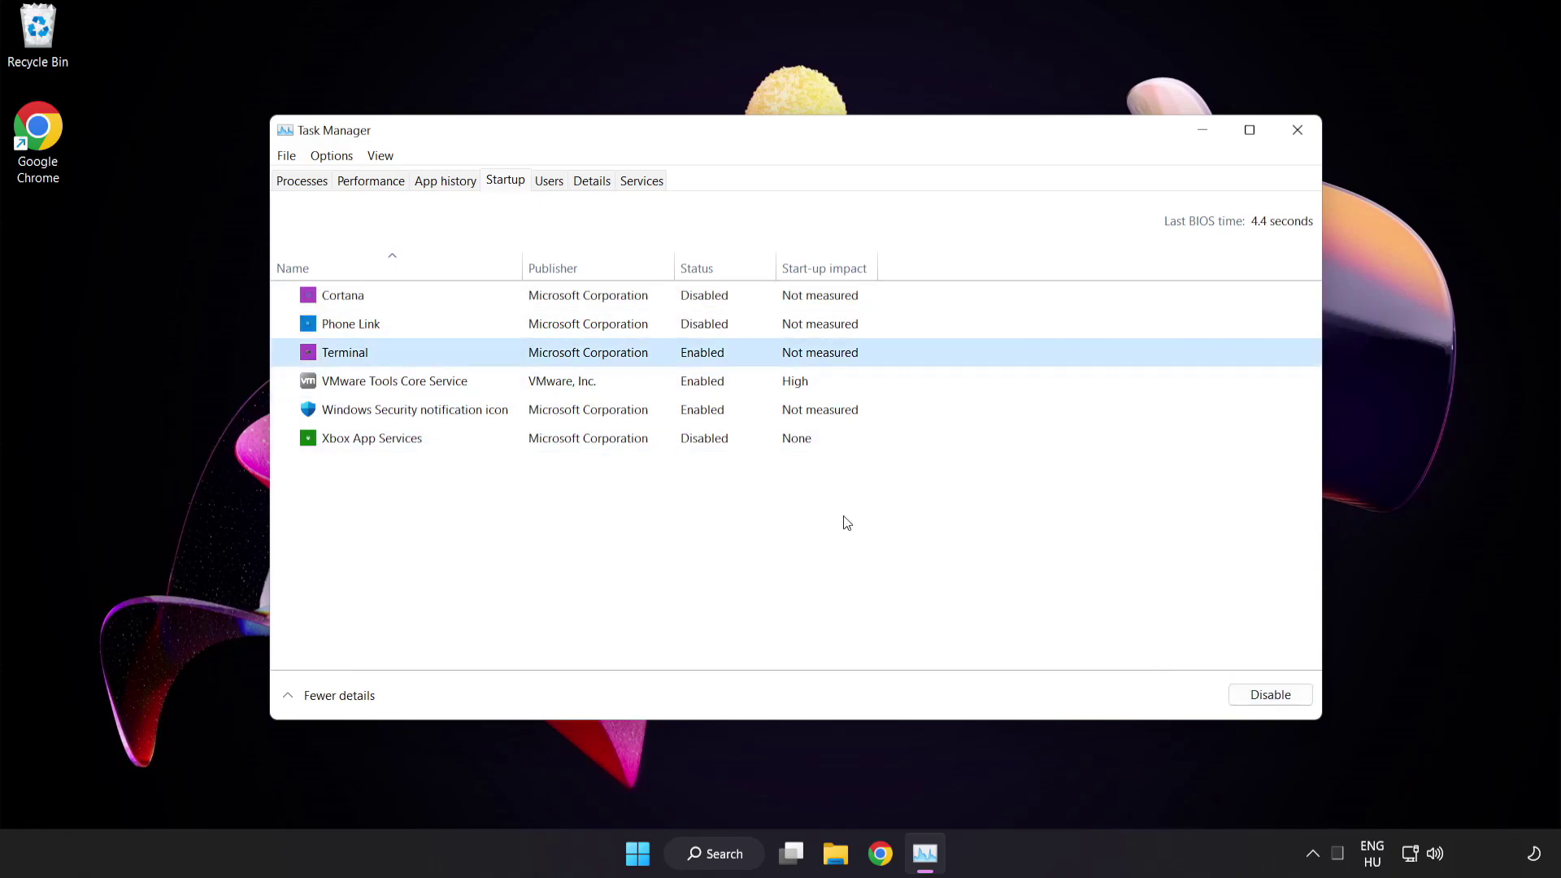
pyautogui.click(1249, 694)
pyautogui.click(525, 409)
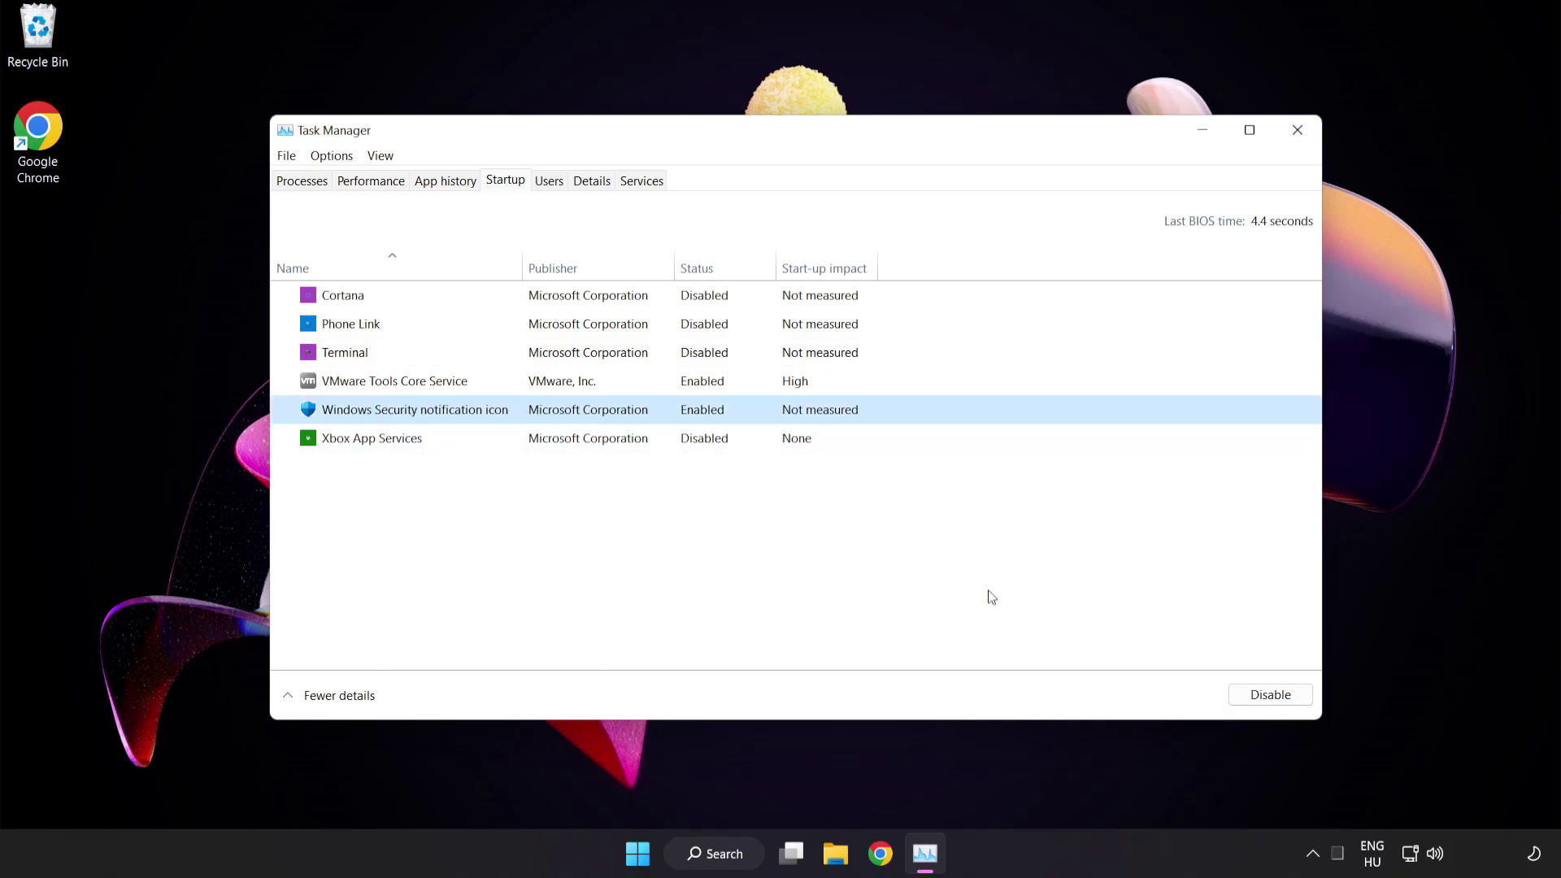
pyautogui.click(1254, 699)
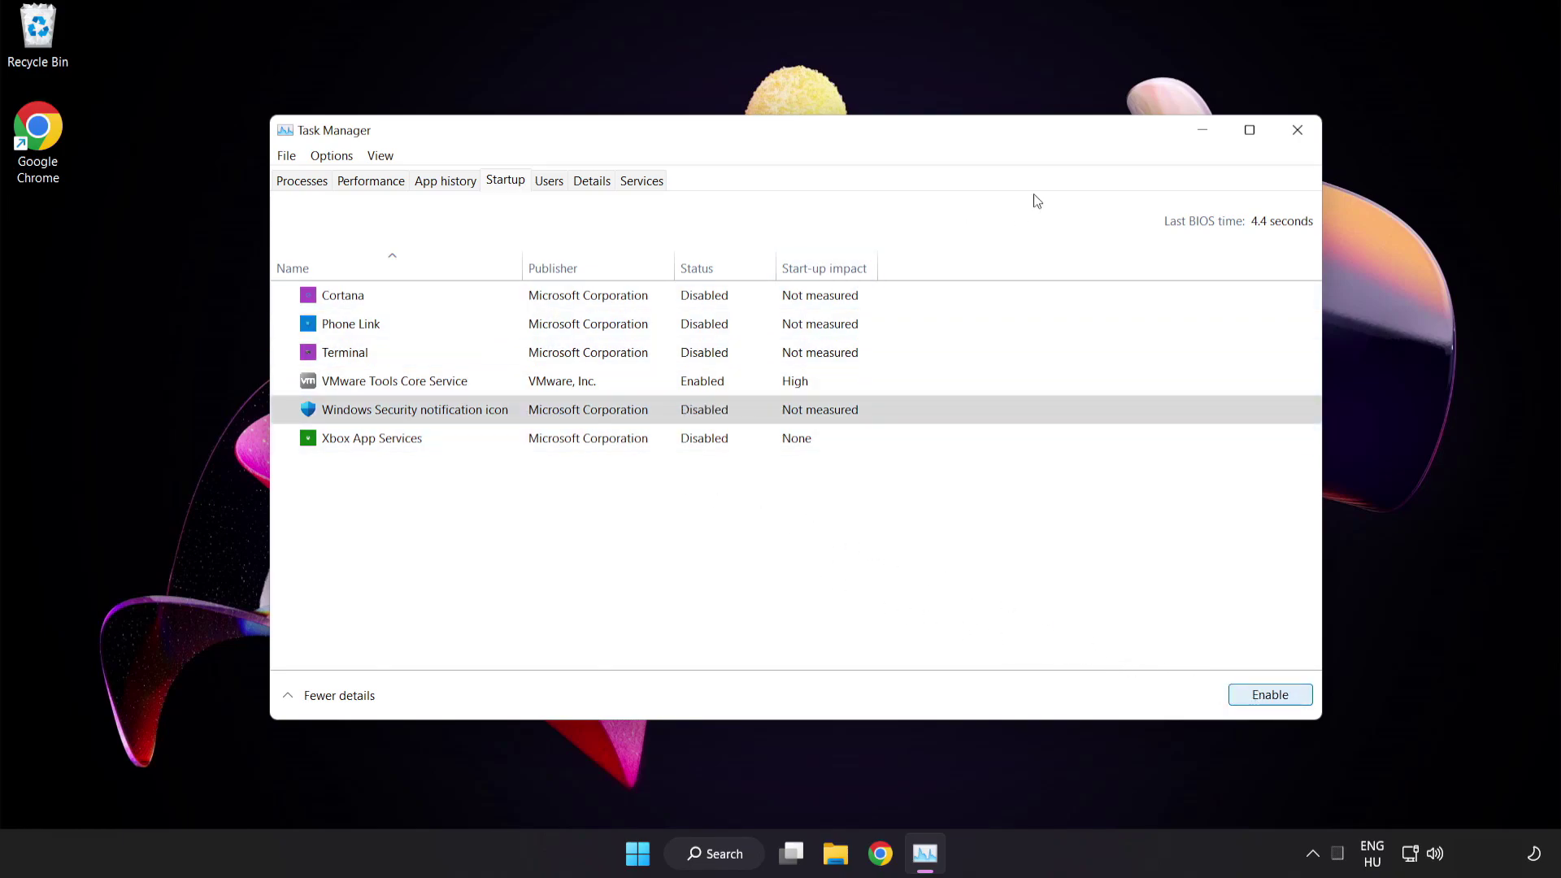
# Close Task Manager and download dxwebsetup (1).exe, the DirectX End-User Runtime Web Installer, in Chrome
pyautogui.click(1298, 132)
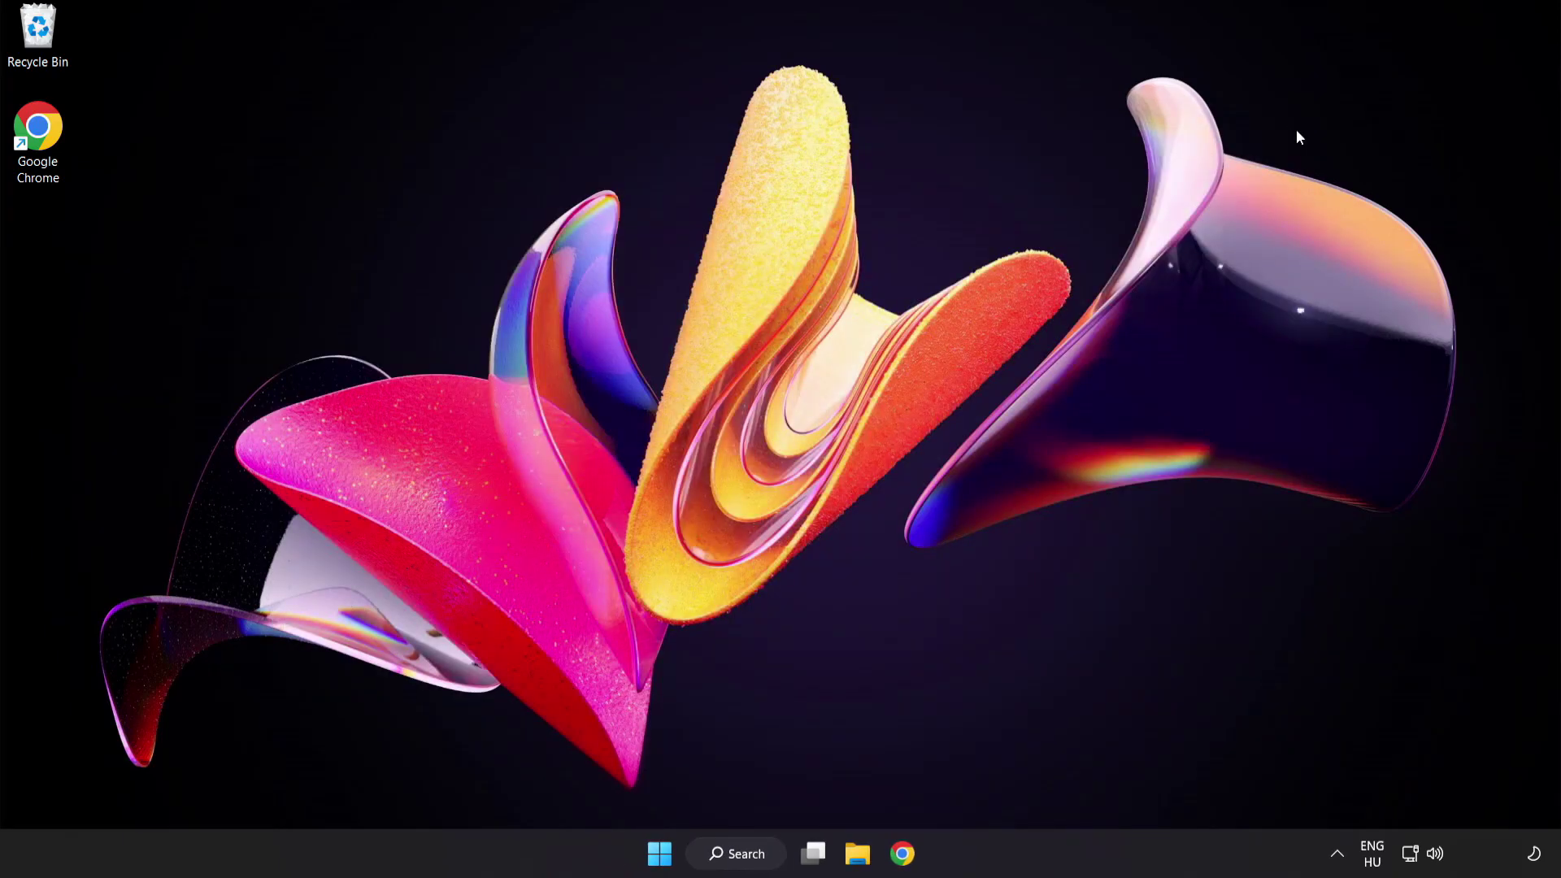
pyautogui.click(901, 854)
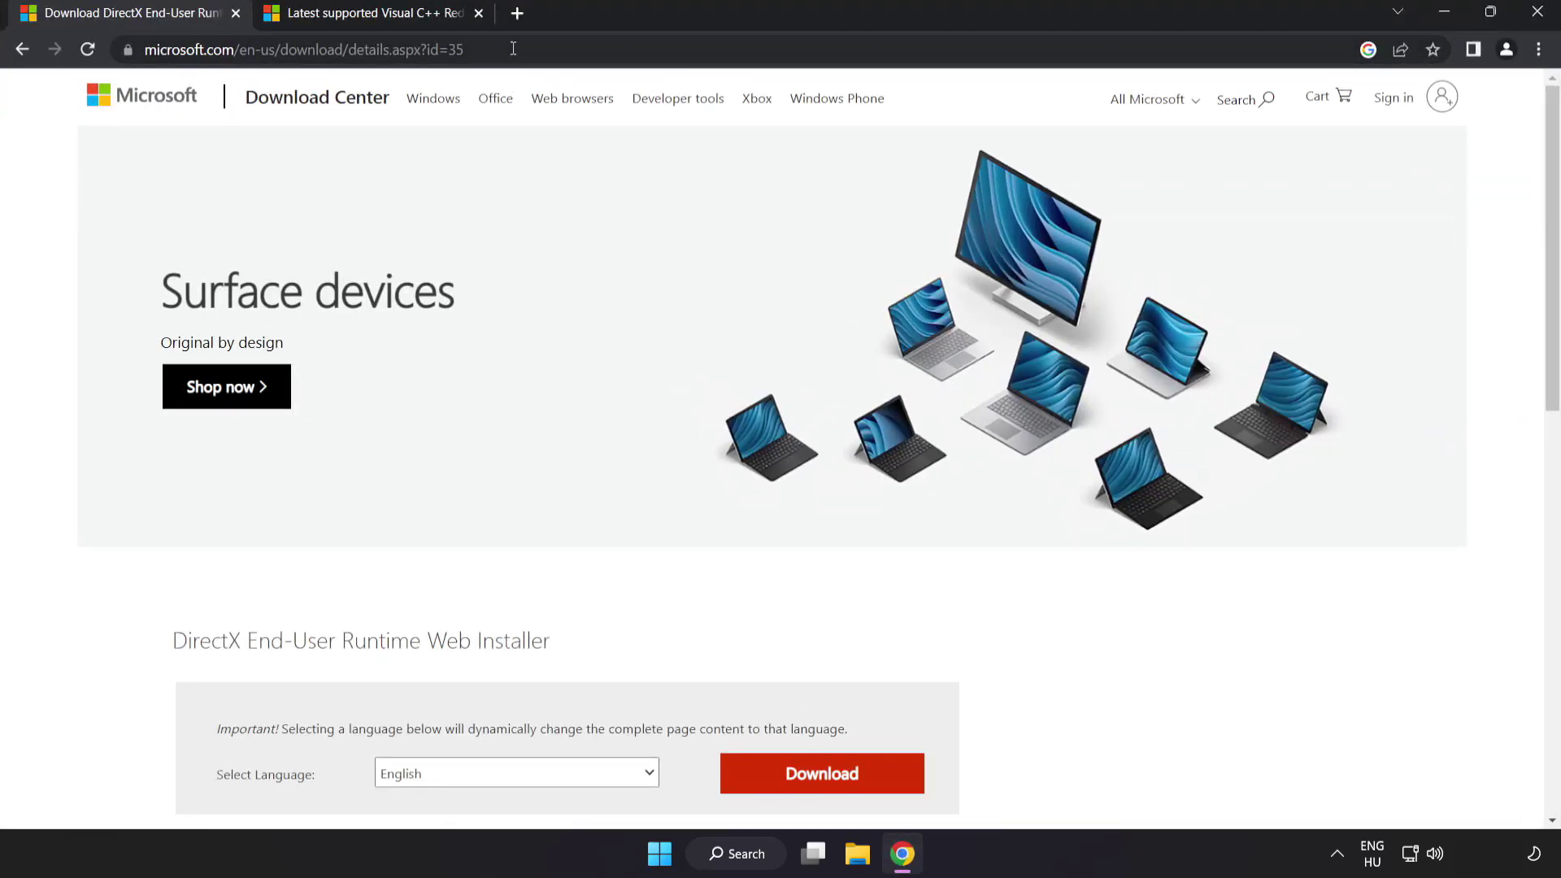
pyautogui.click(629, 42)
pyautogui.click(629, 42)
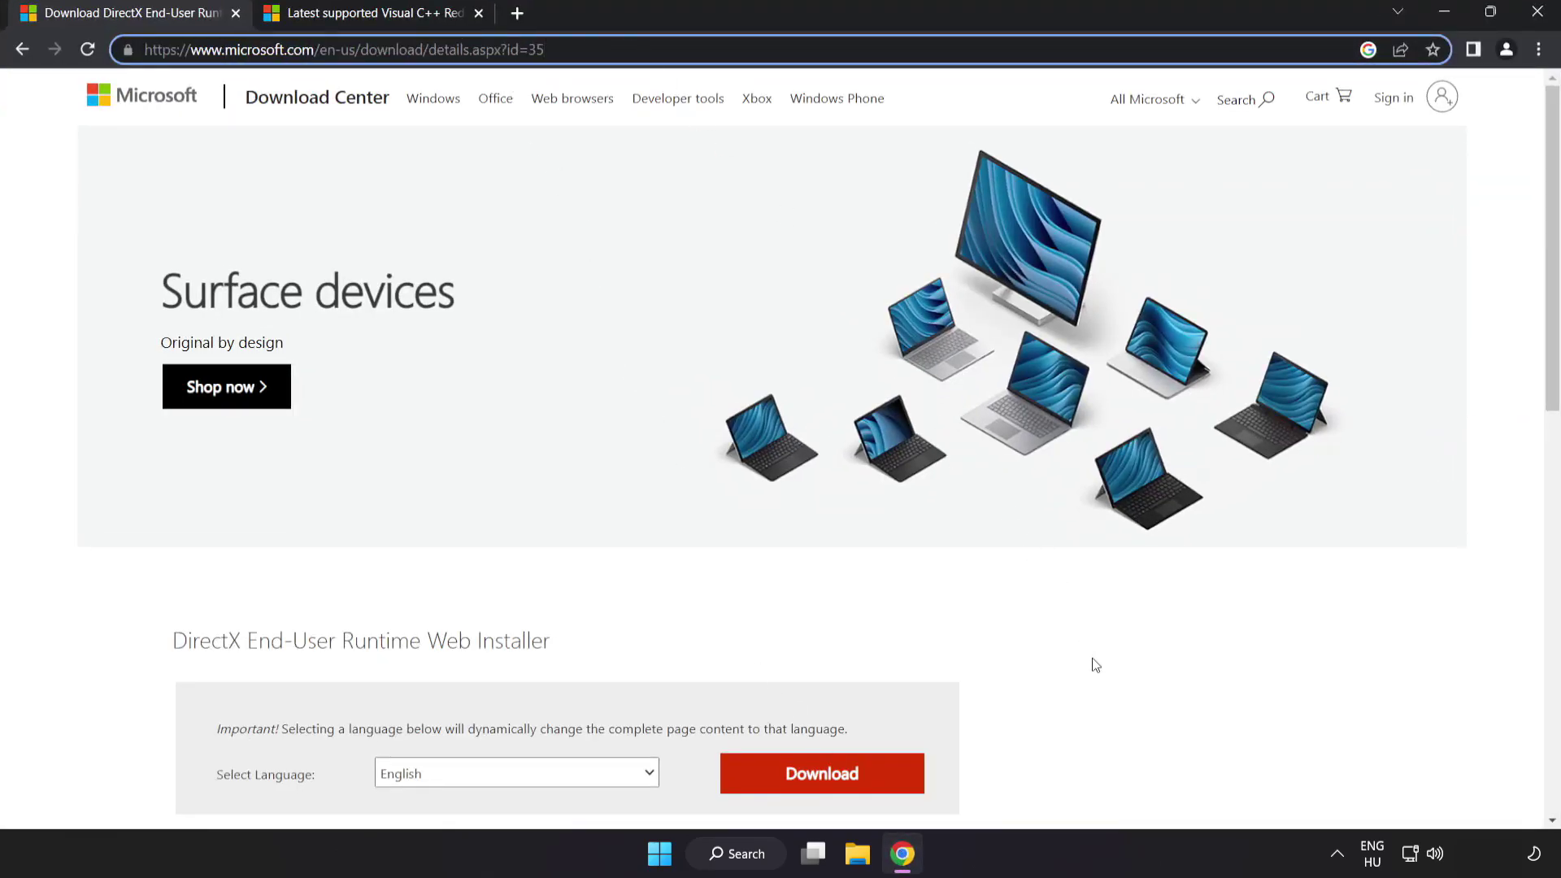
pyautogui.click(887, 520)
pyautogui.scroll(-2, 888, 520)
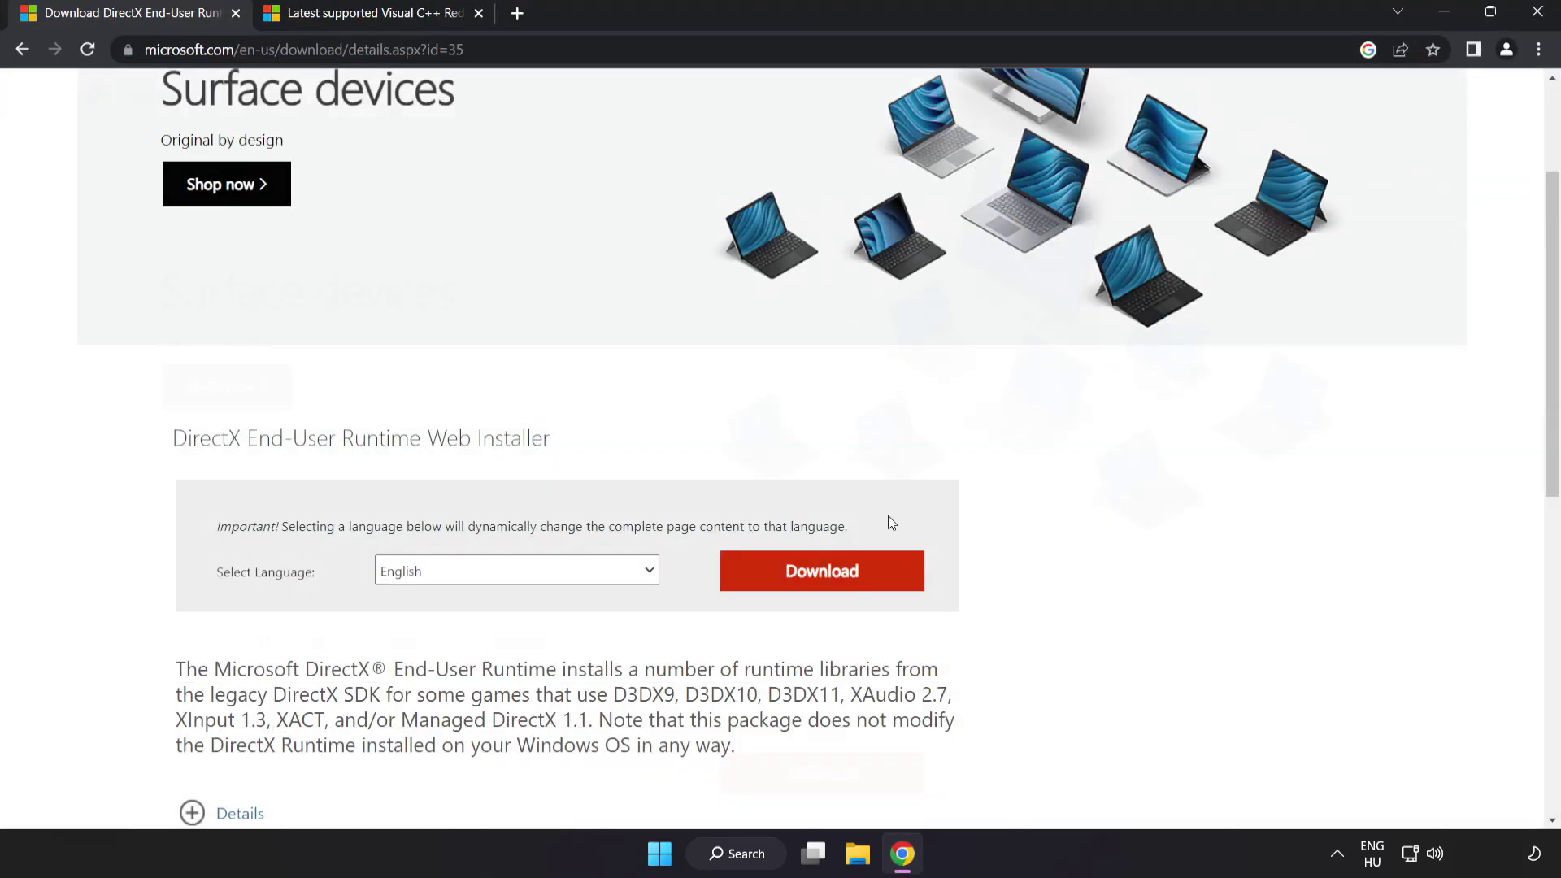
pyautogui.click(841, 588)
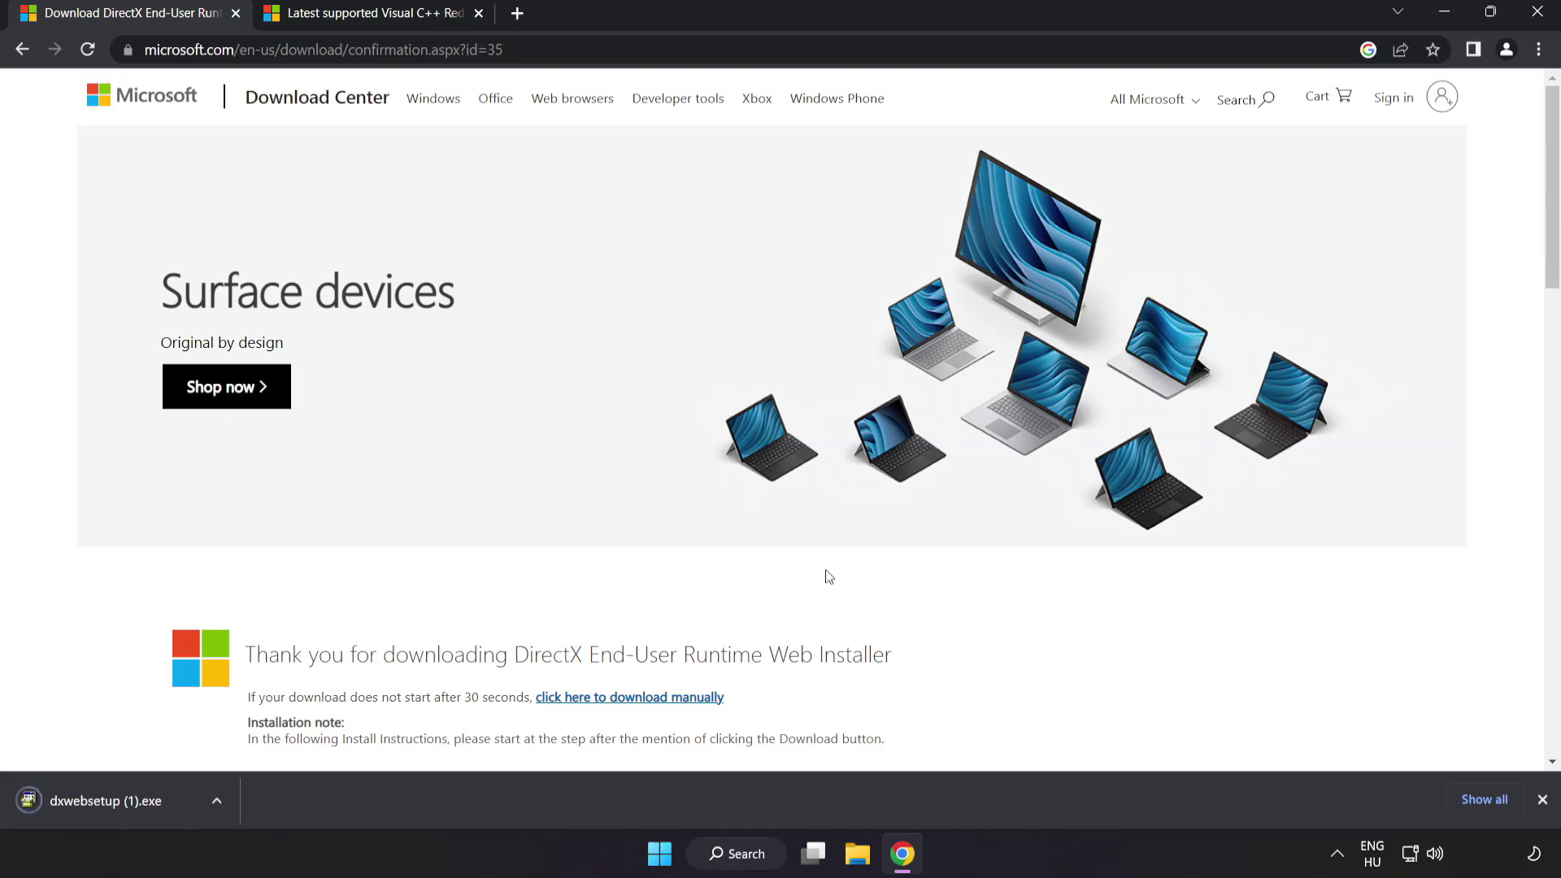
# Run the DirectX installer, accepting the licence and declining the Bing Bar, then Finish
pyautogui.click(130, 801)
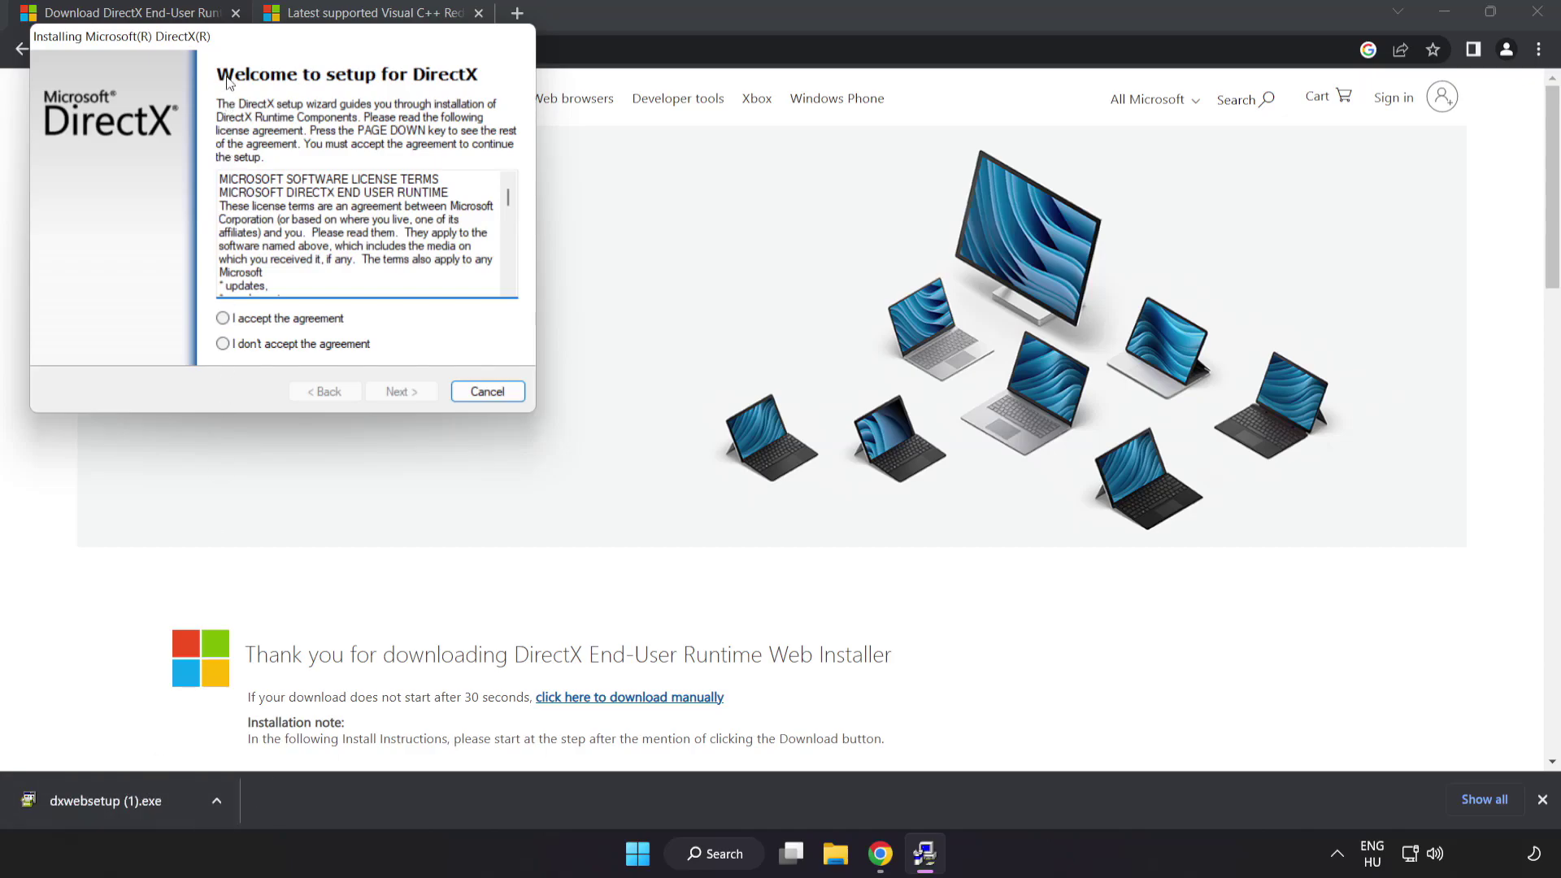
pyautogui.moveTo(236, 38); pyautogui.dragTo(714, 207)
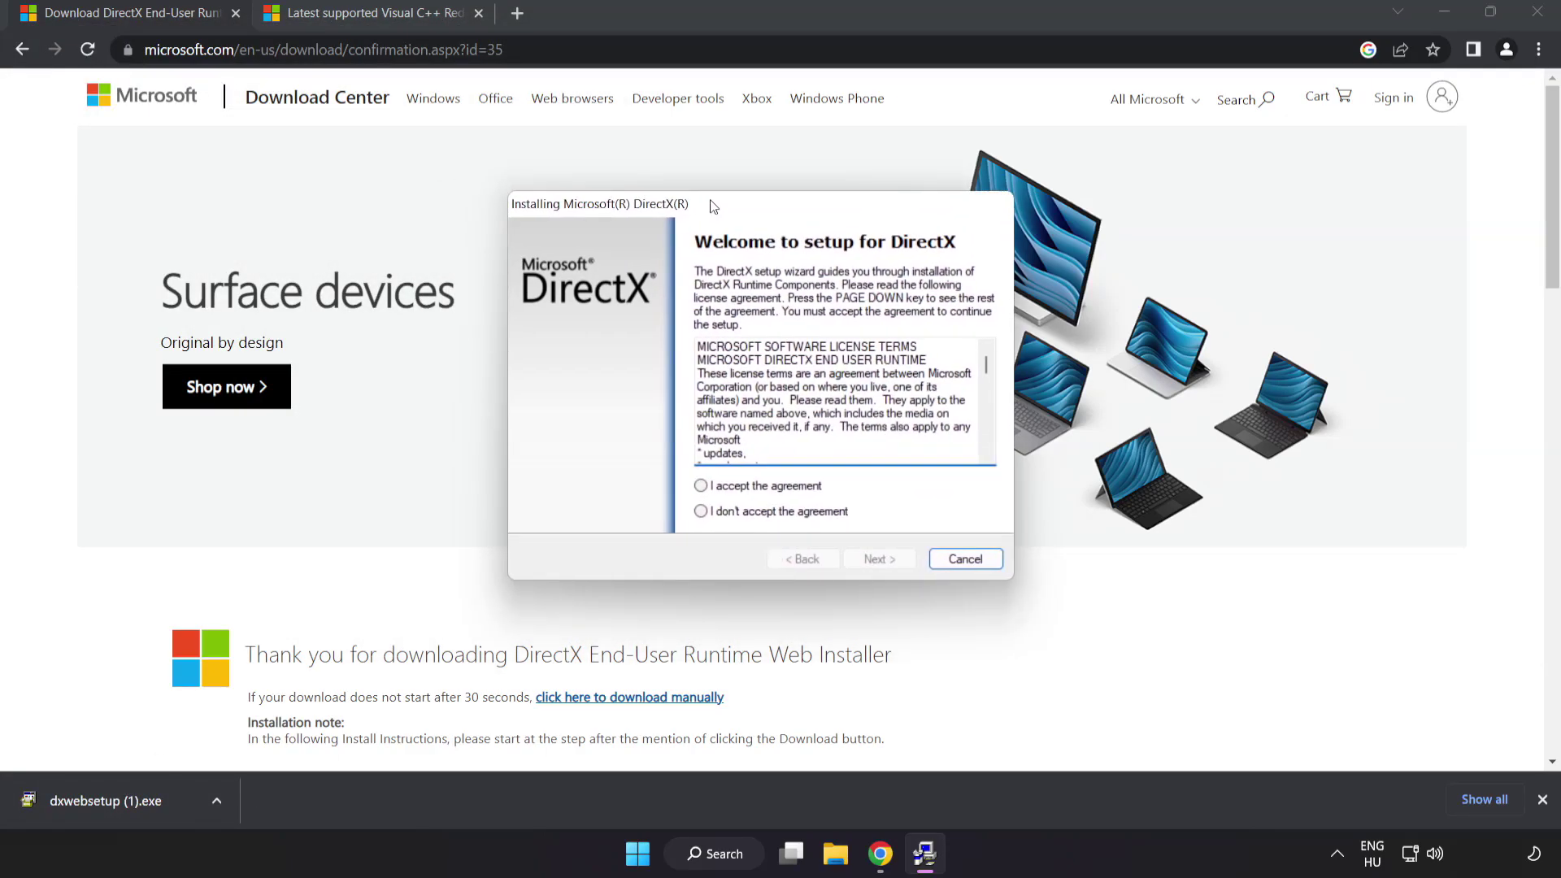
pyautogui.moveTo(984, 372); pyautogui.dragTo(987, 447)
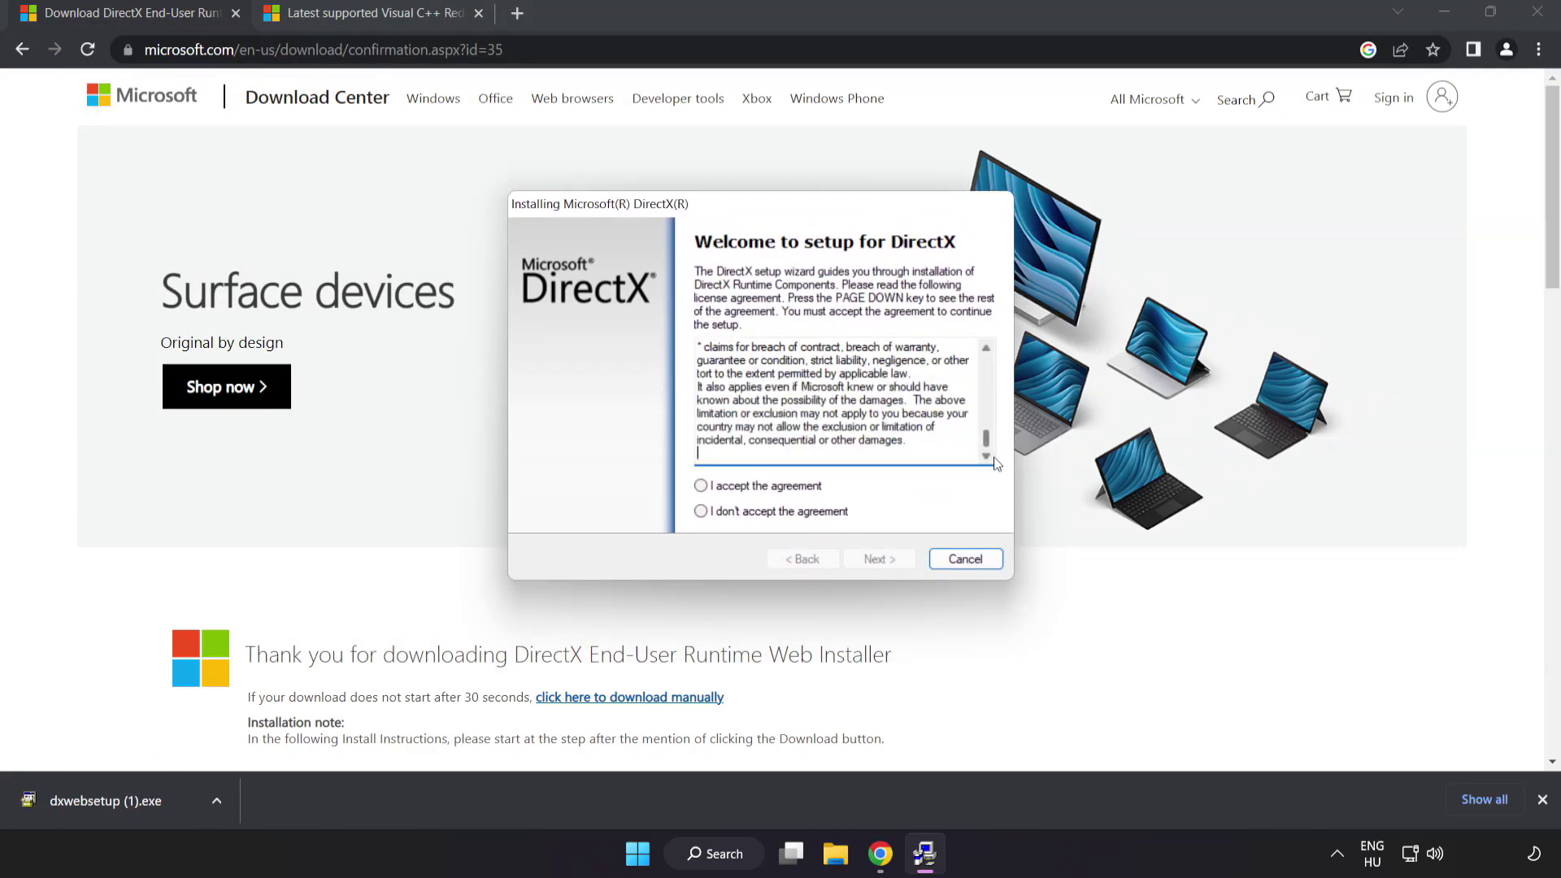
pyautogui.click(730, 491)
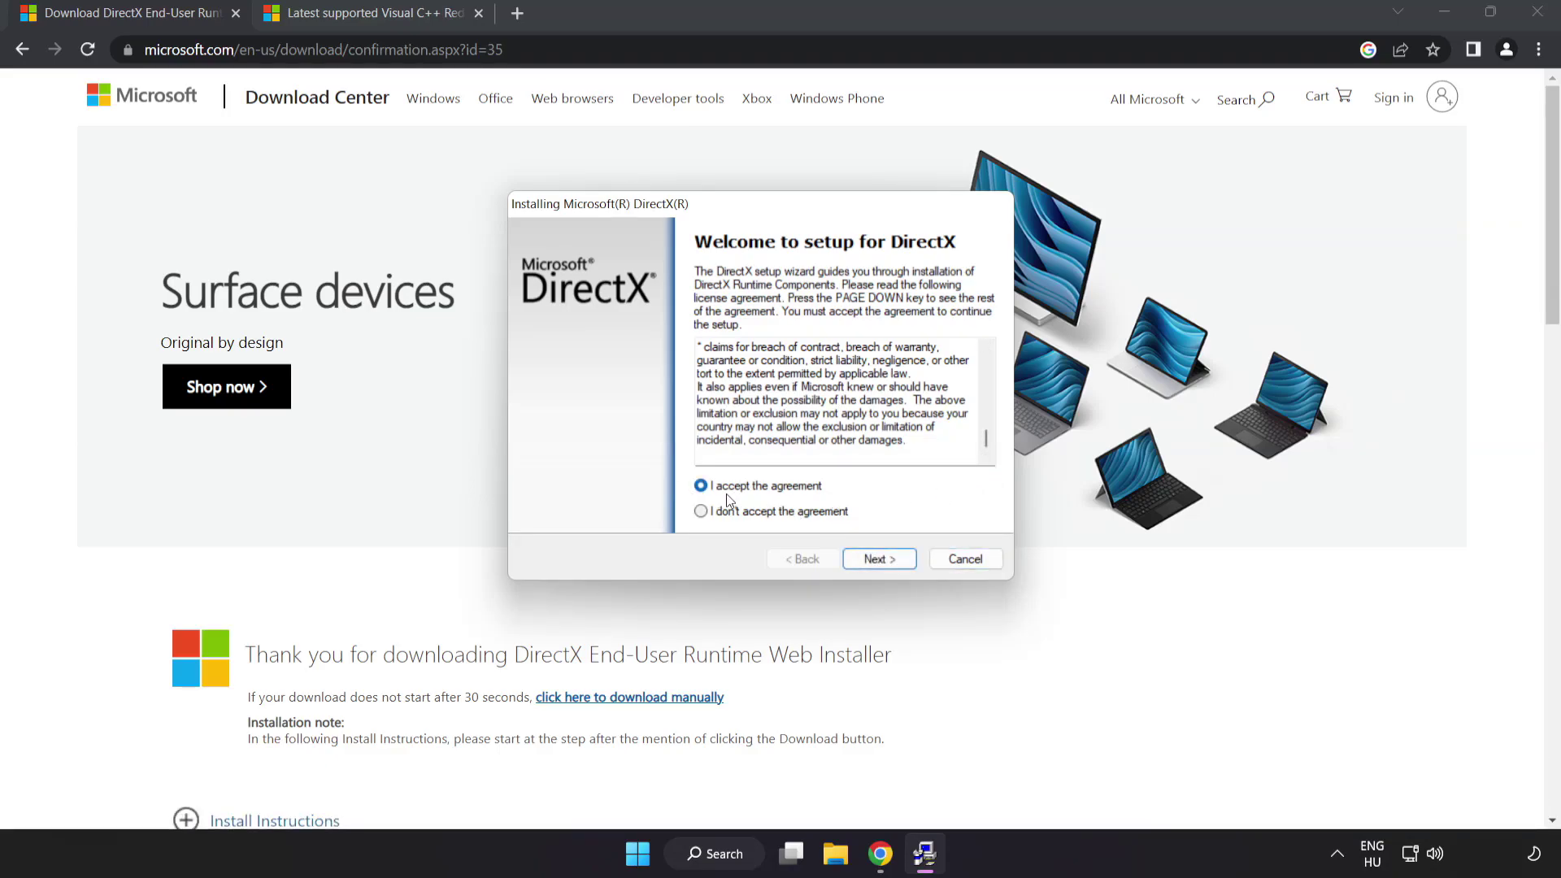
pyautogui.click(880, 562)
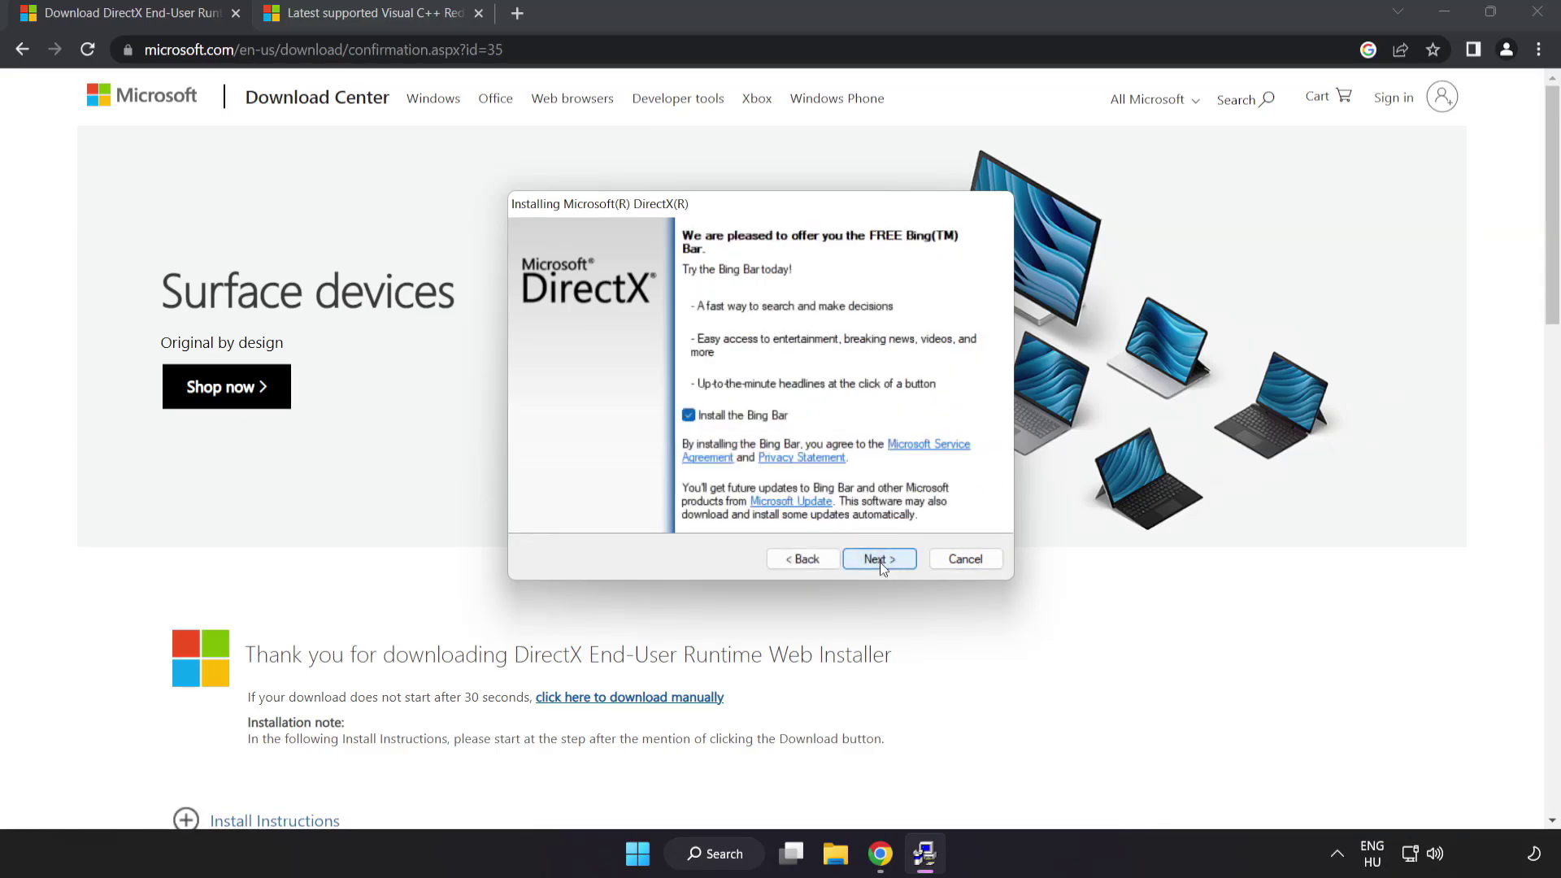
pyautogui.click(689, 416)
pyautogui.click(884, 560)
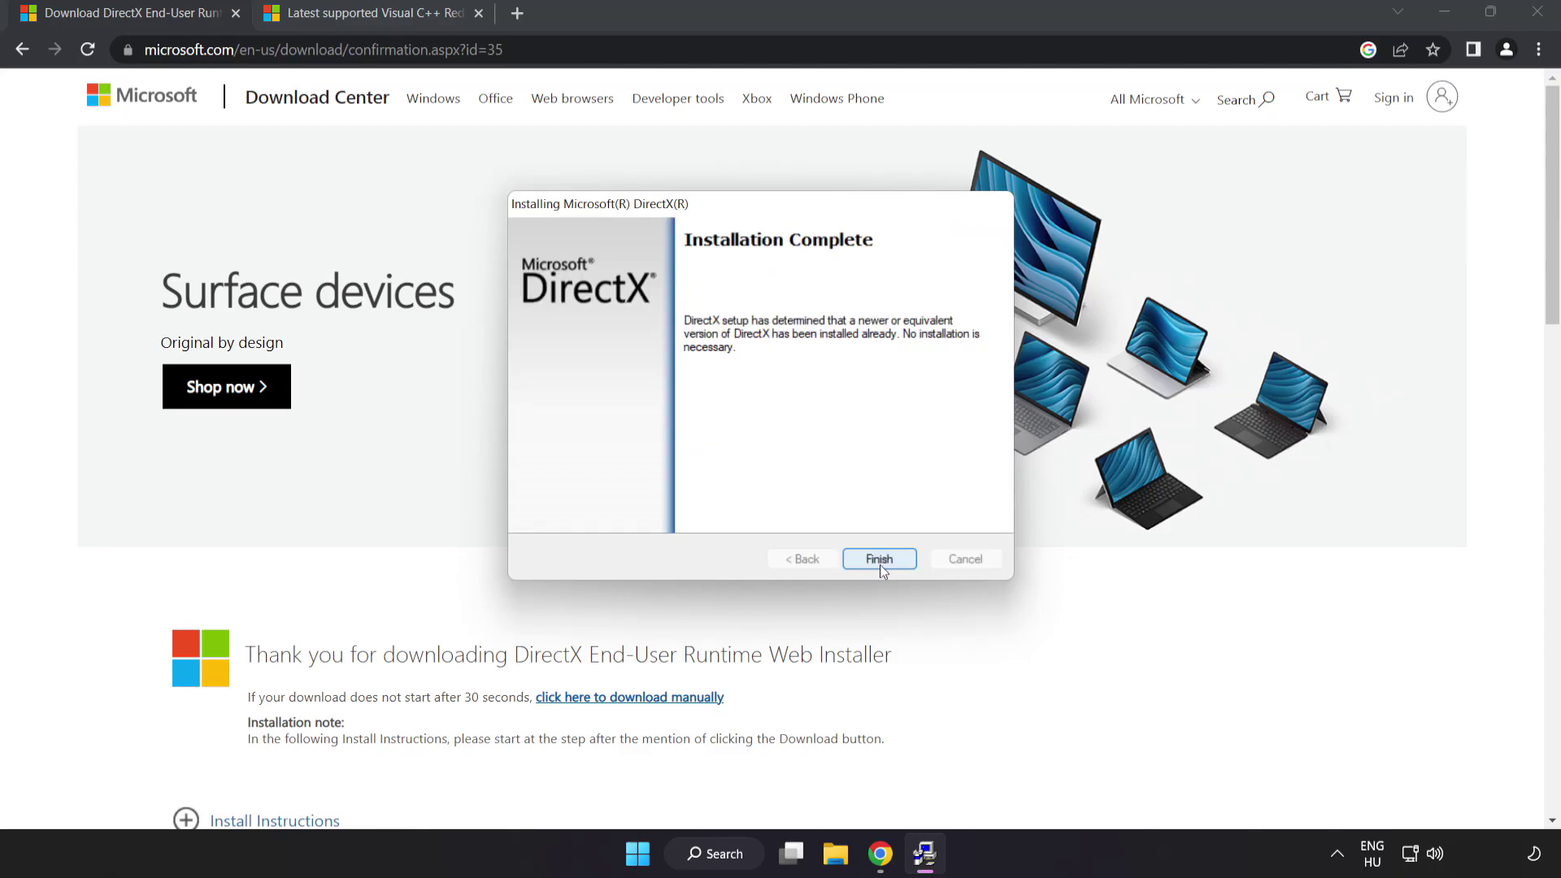
pyautogui.click(879, 565)
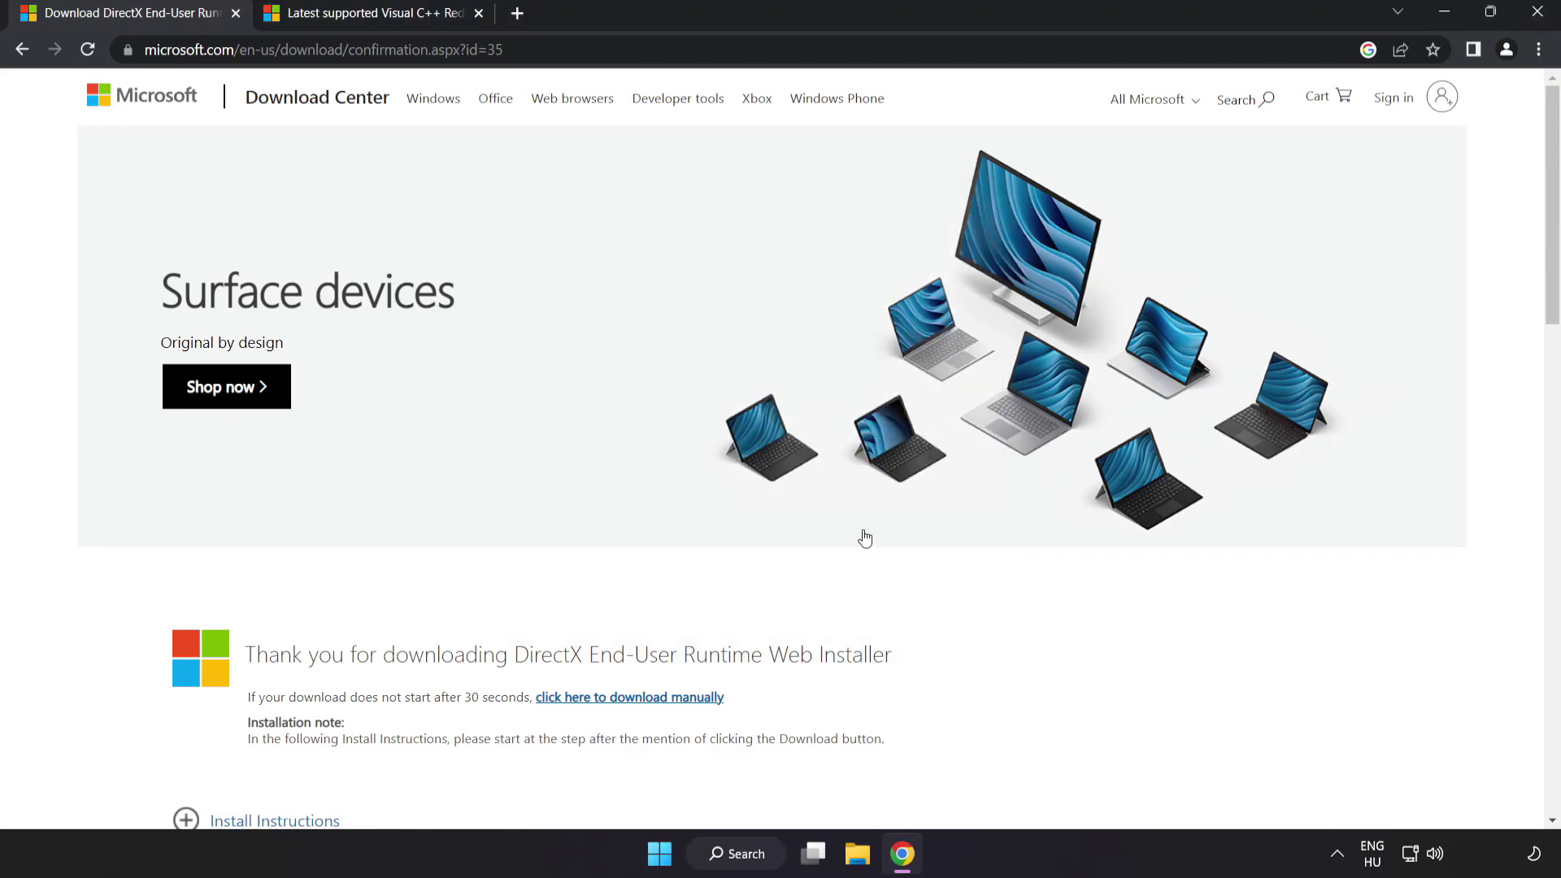
# Close the DirectX tab and download the ARM64, x86 and x64 Visual C++ 2015–2022 redistributables
pyautogui.click(235, 14)
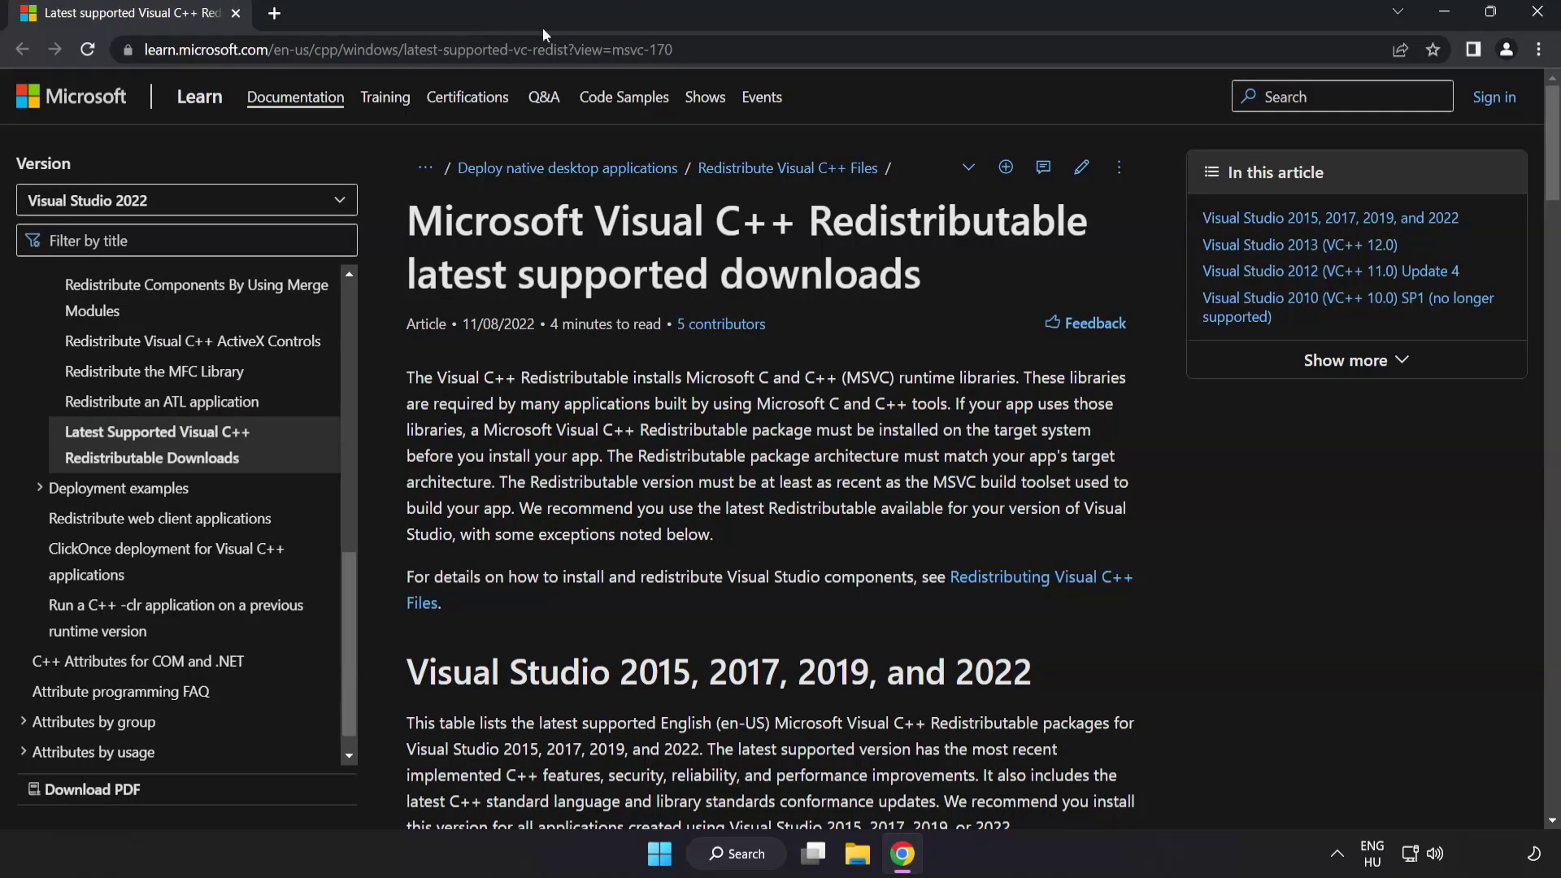
pyautogui.click(921, 57)
pyautogui.click(921, 57)
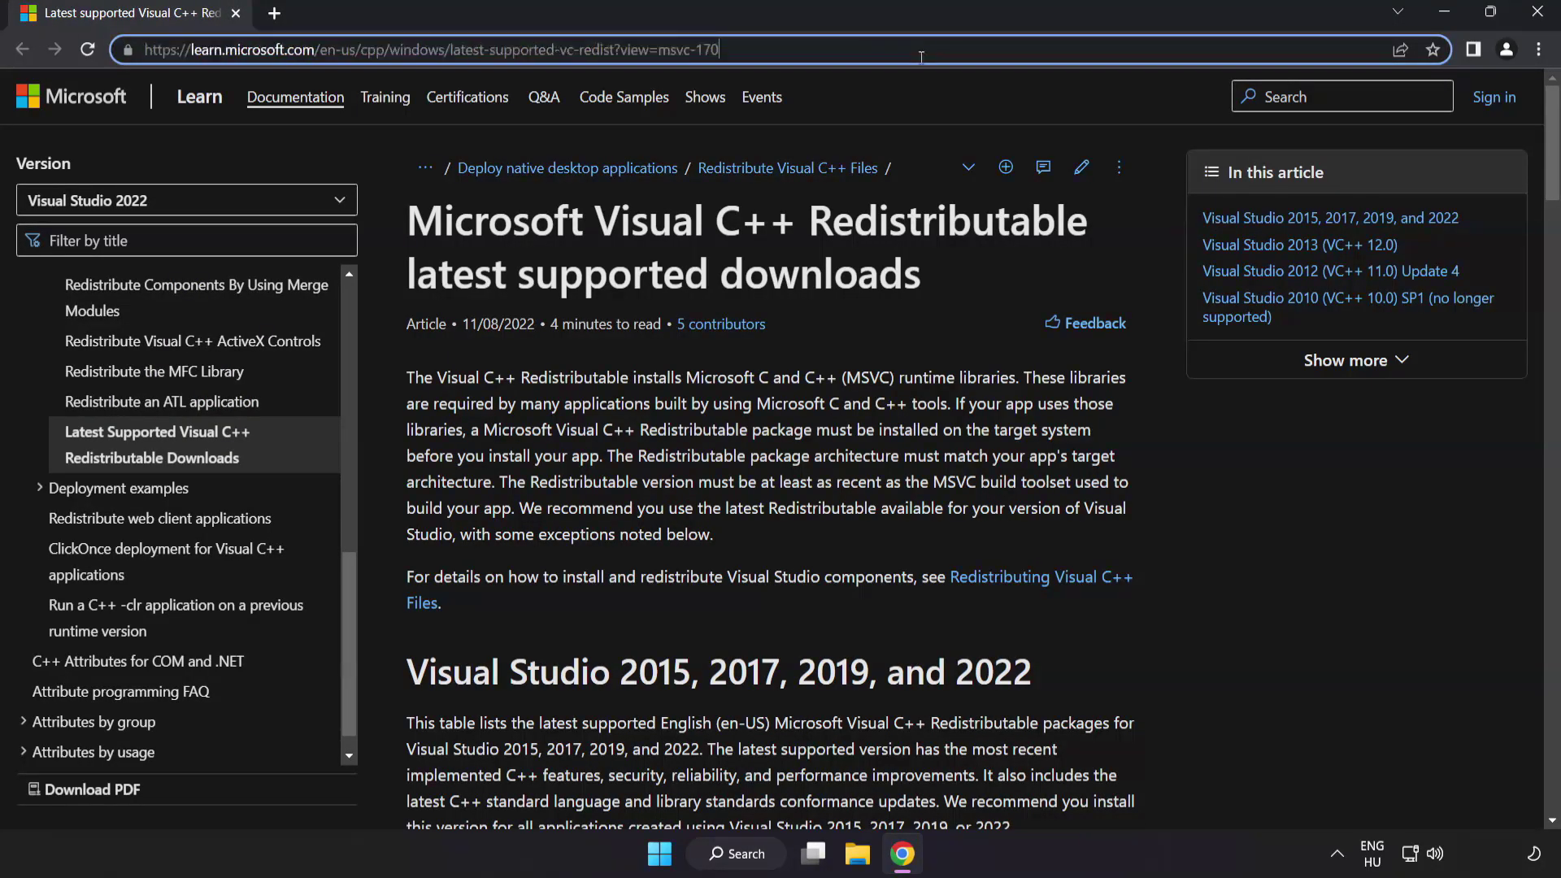
pyautogui.click(781, 241)
pyautogui.moveTo(1549, 172); pyautogui.dragTo(1545, 221)
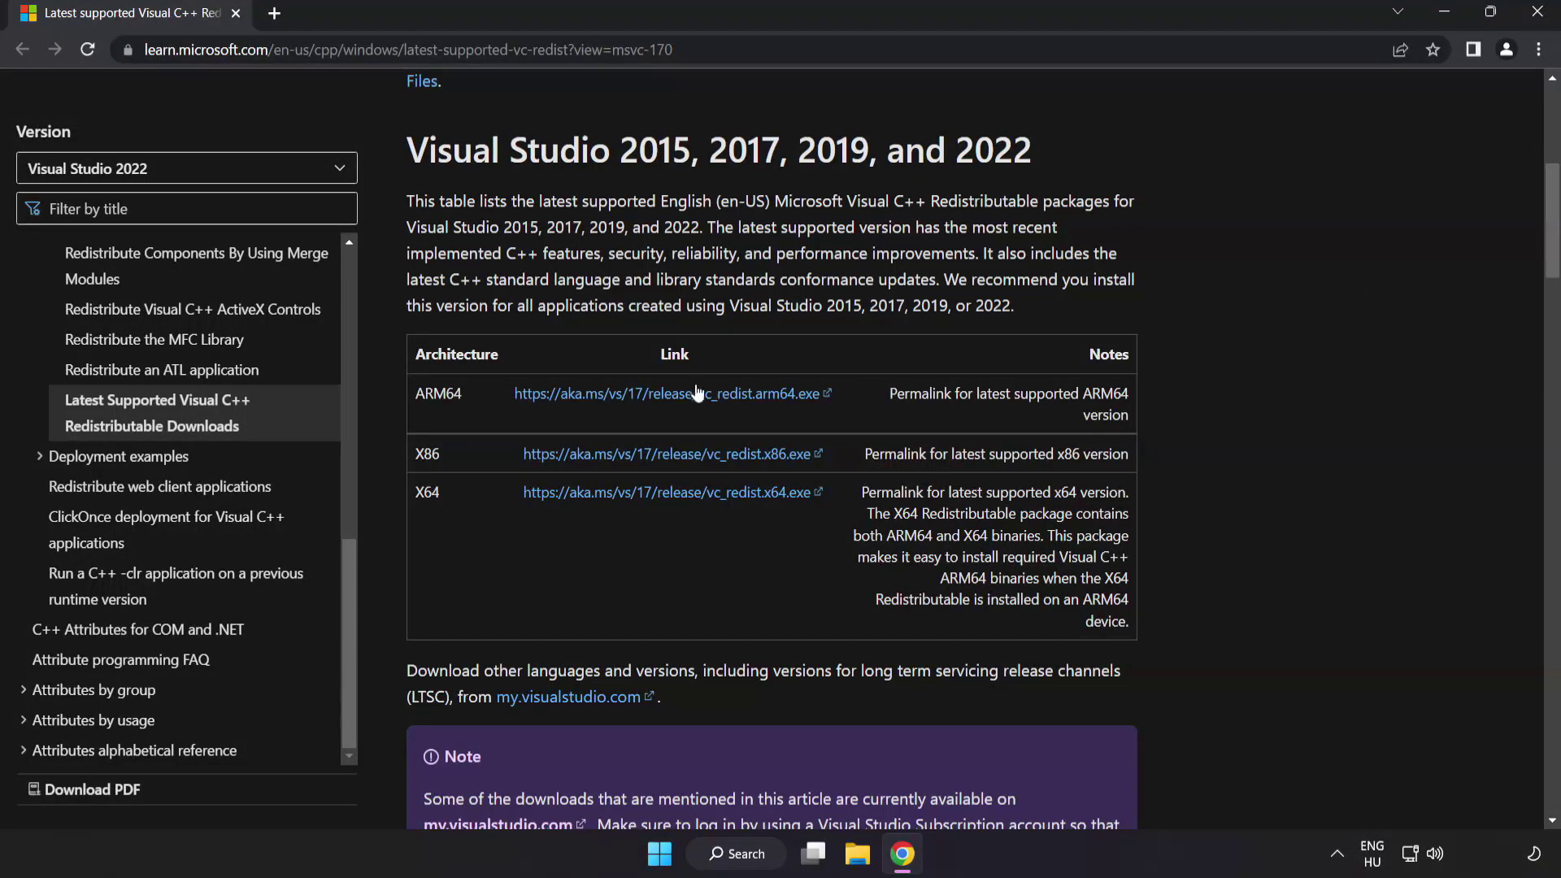
pyautogui.click(647, 395)
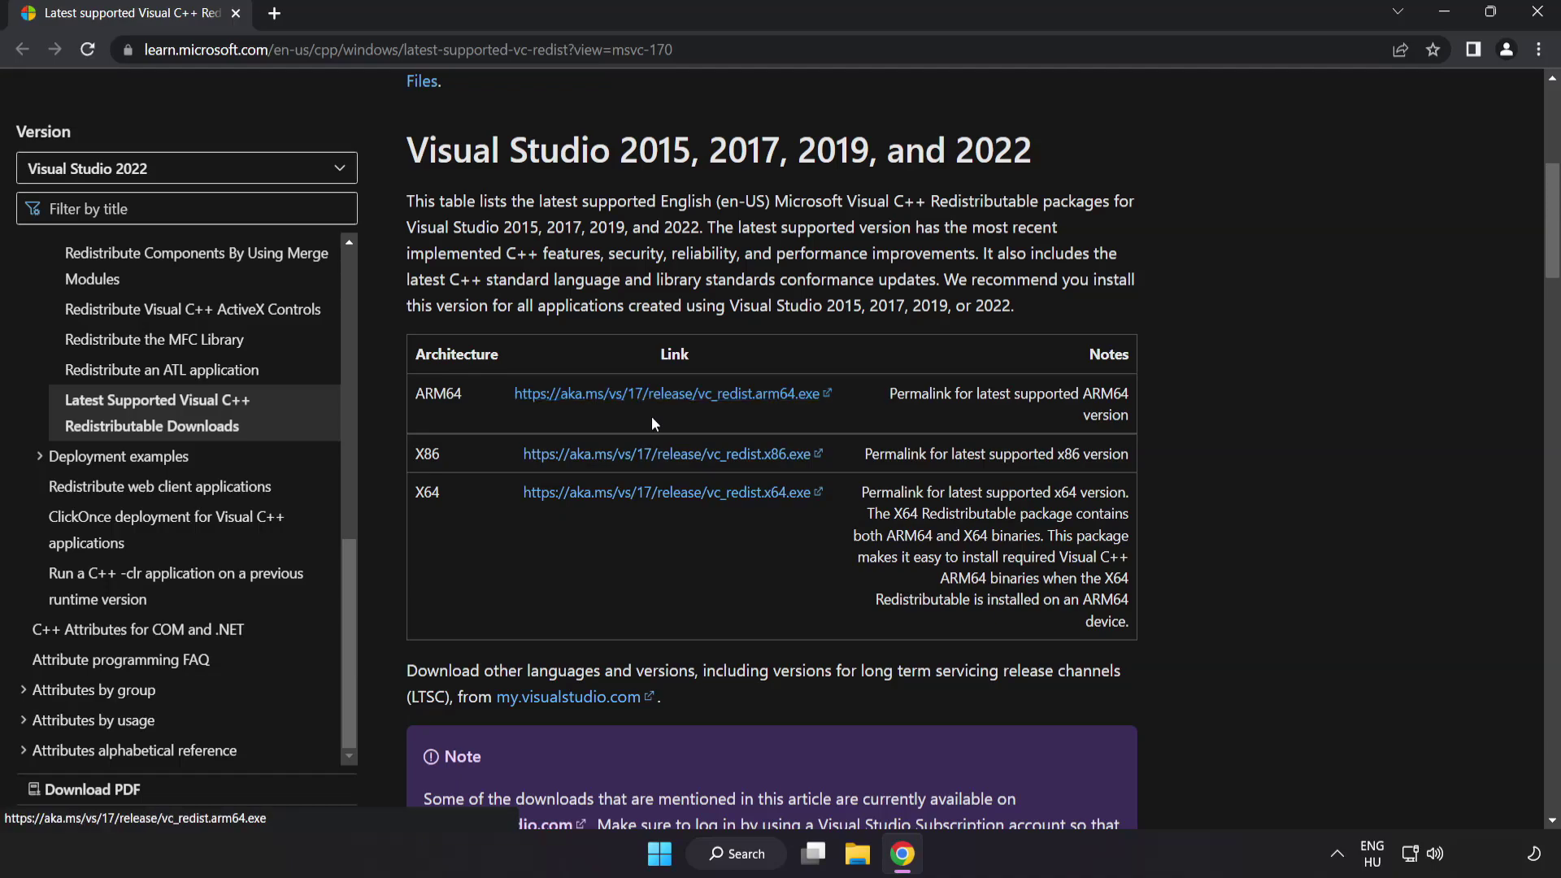
pyautogui.click(663, 454)
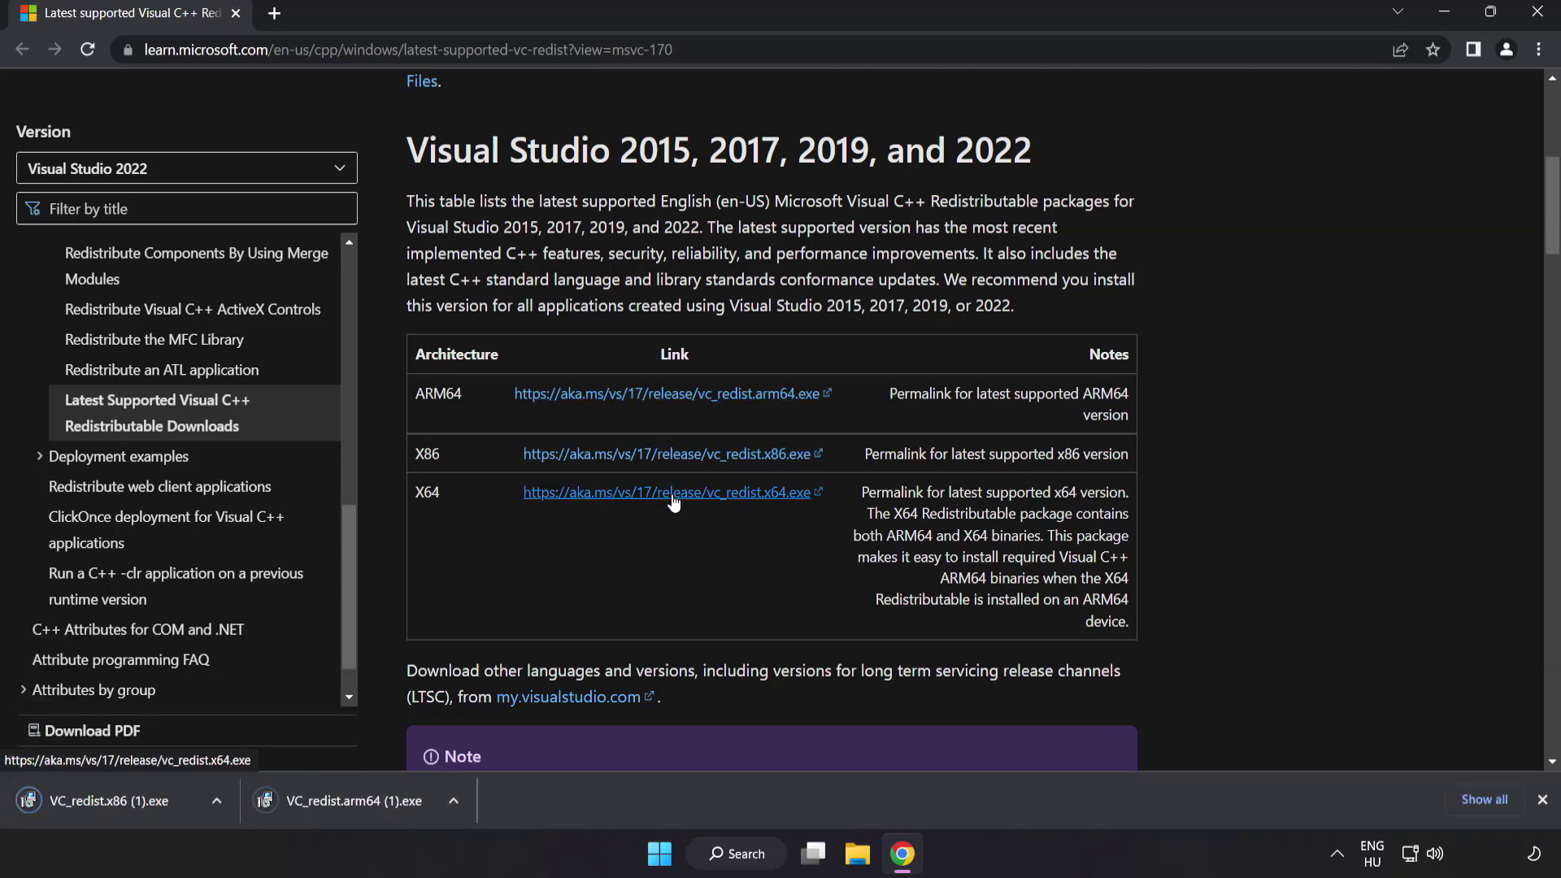
pyautogui.click(673, 497)
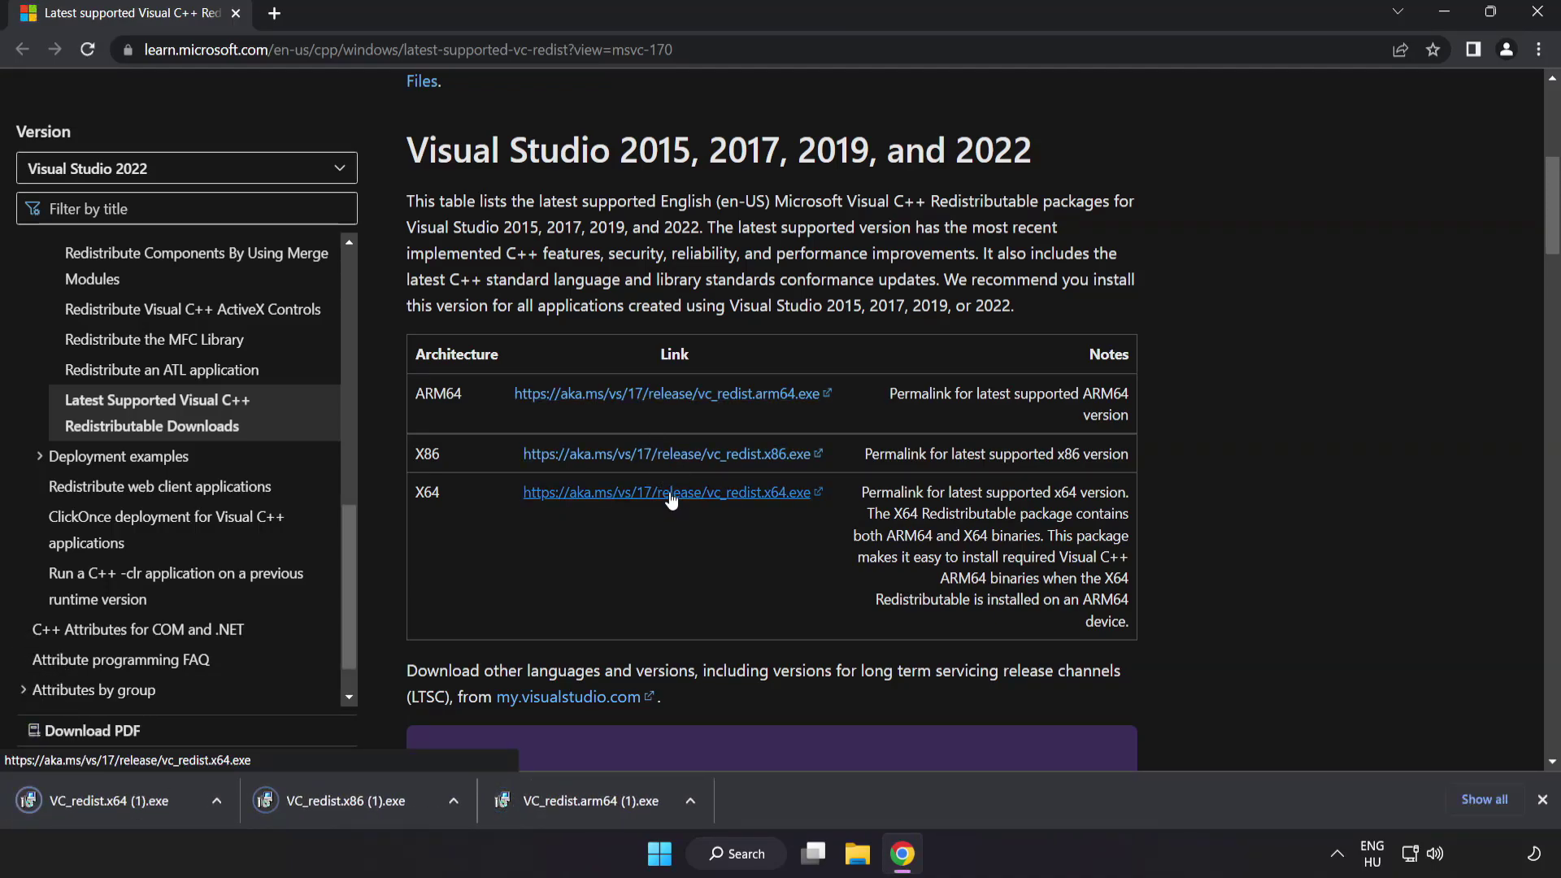
# Try installing the ARM64 Visual C++ redistributable with licence accepted; the setup fails
pyautogui.click(587, 803)
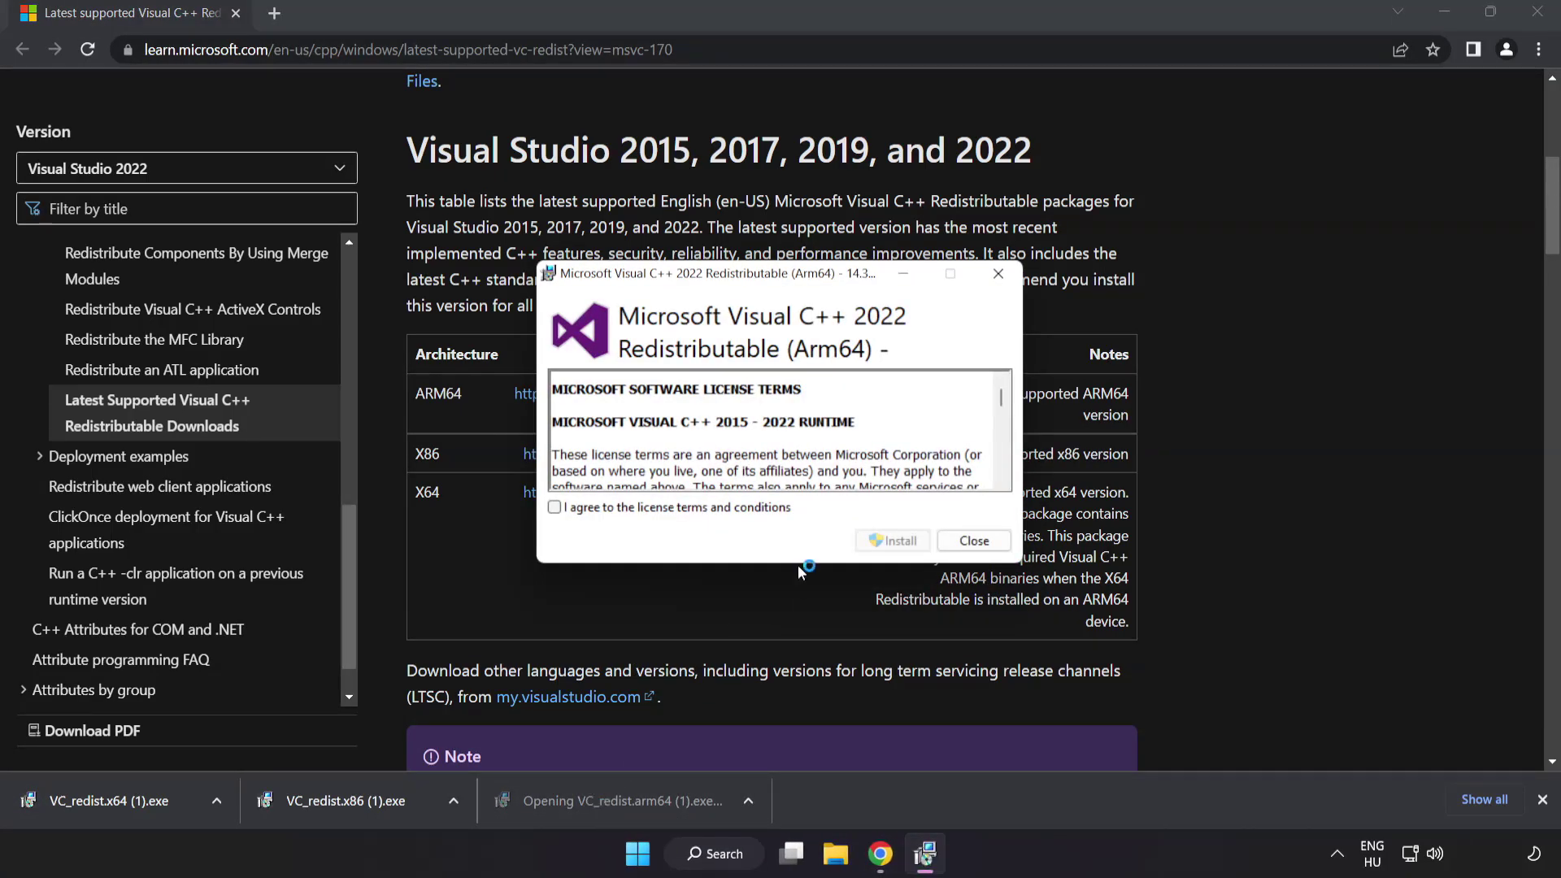
pyautogui.moveTo(1001, 396); pyautogui.dragTo(1000, 472)
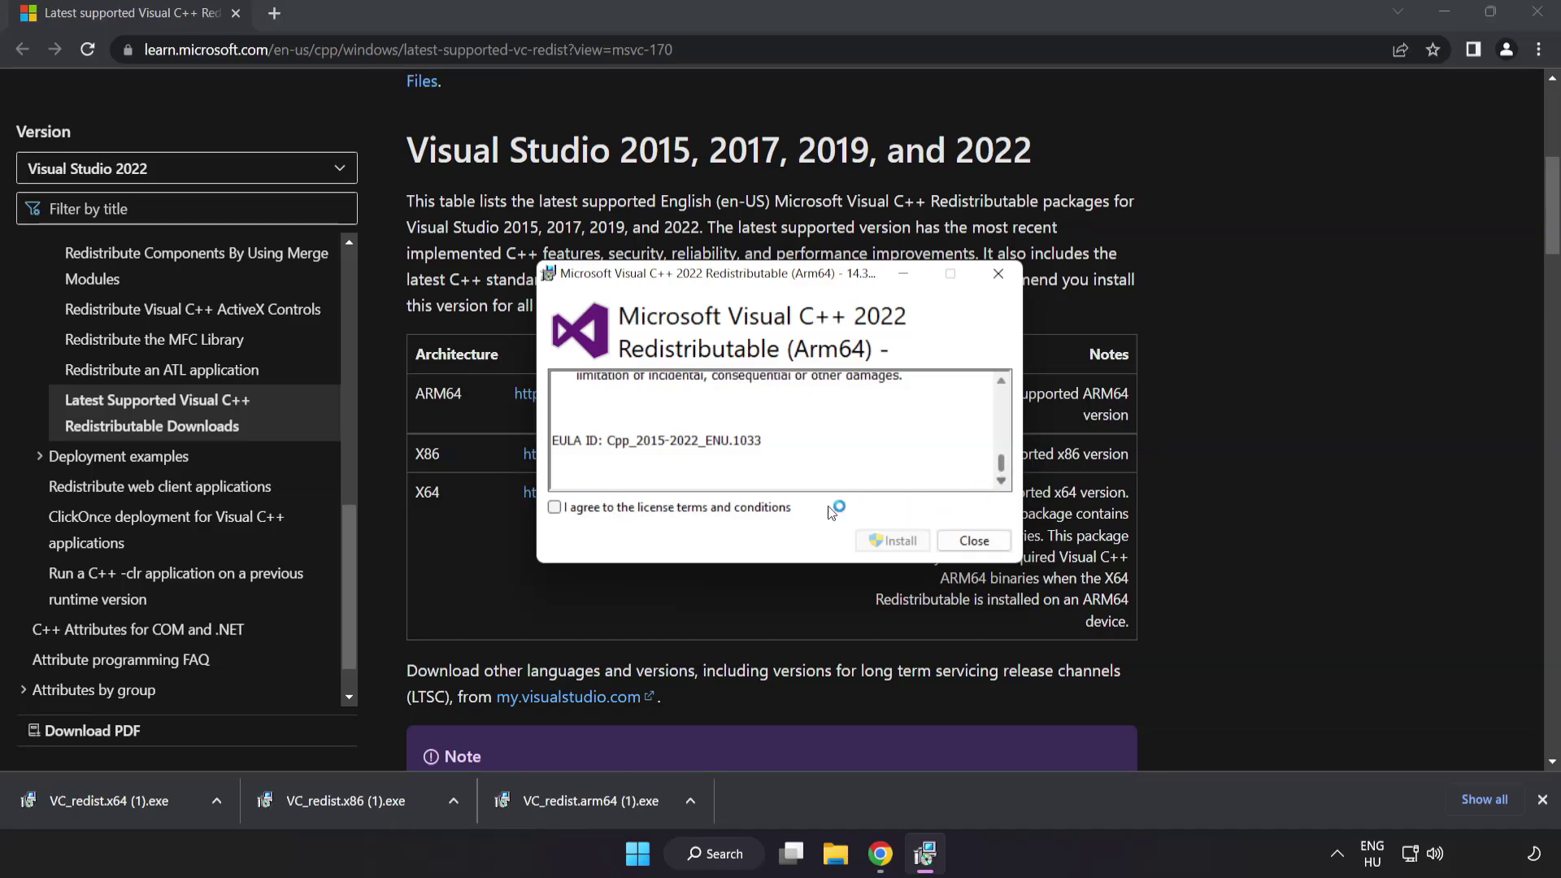
pyautogui.click(556, 509)
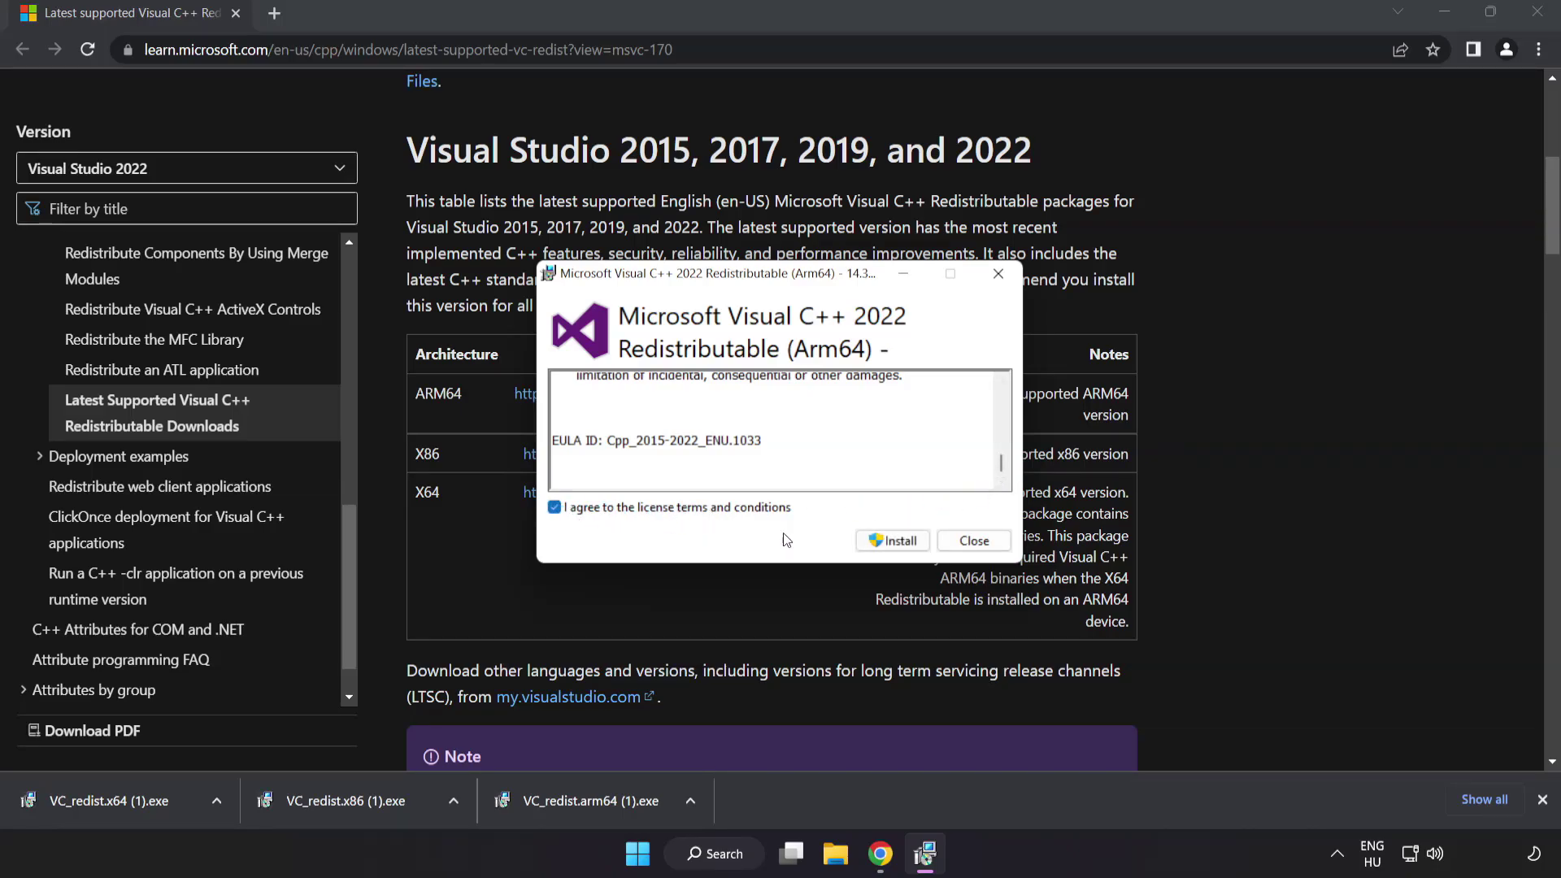
pyautogui.click(889, 541)
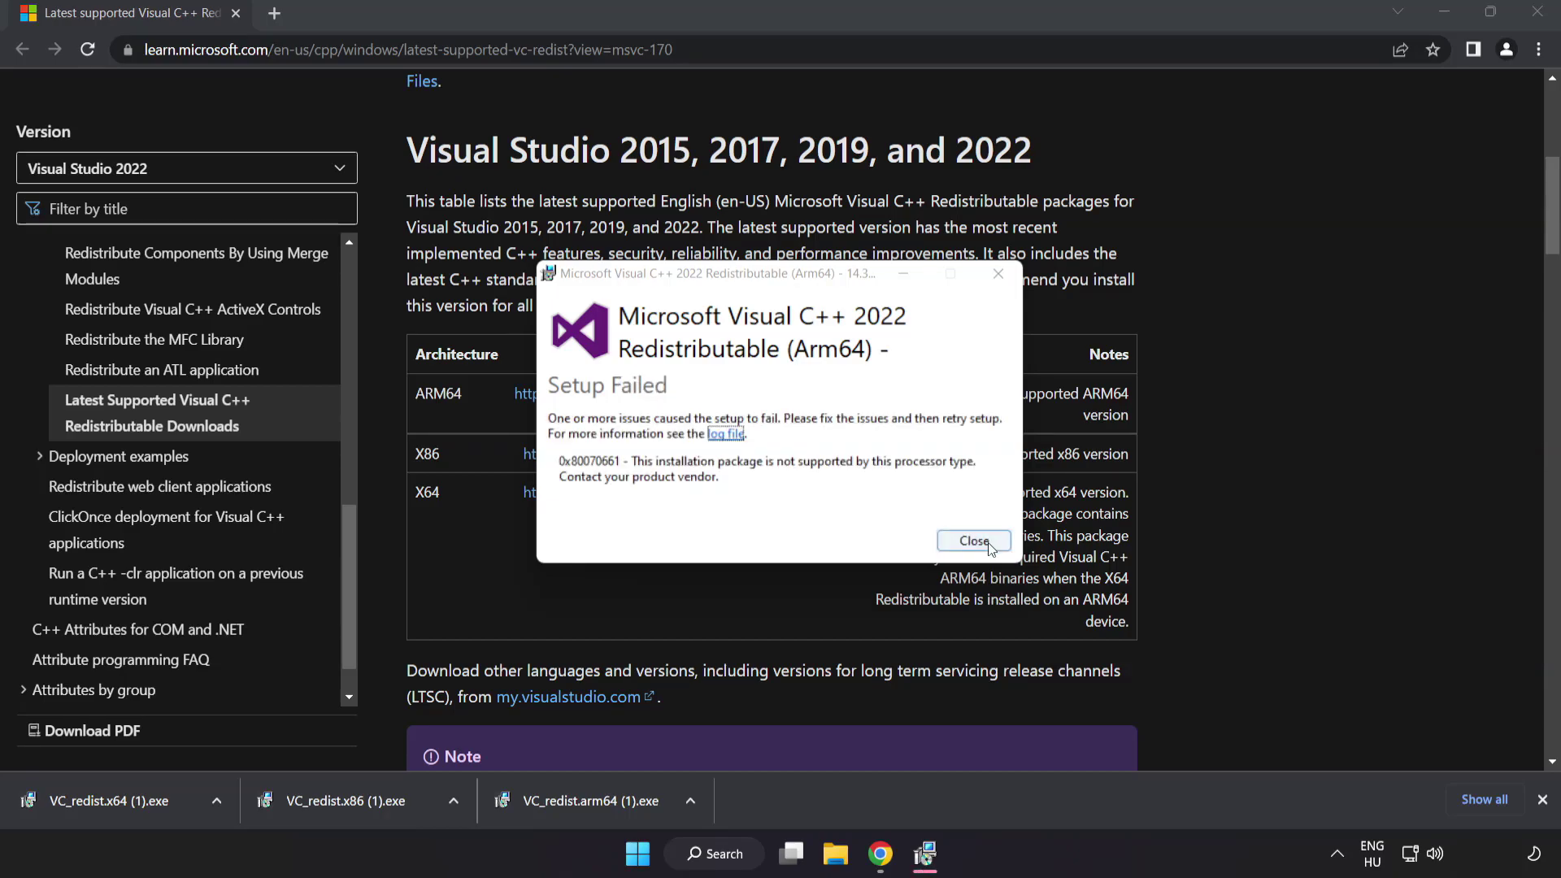
pyautogui.click(988, 543)
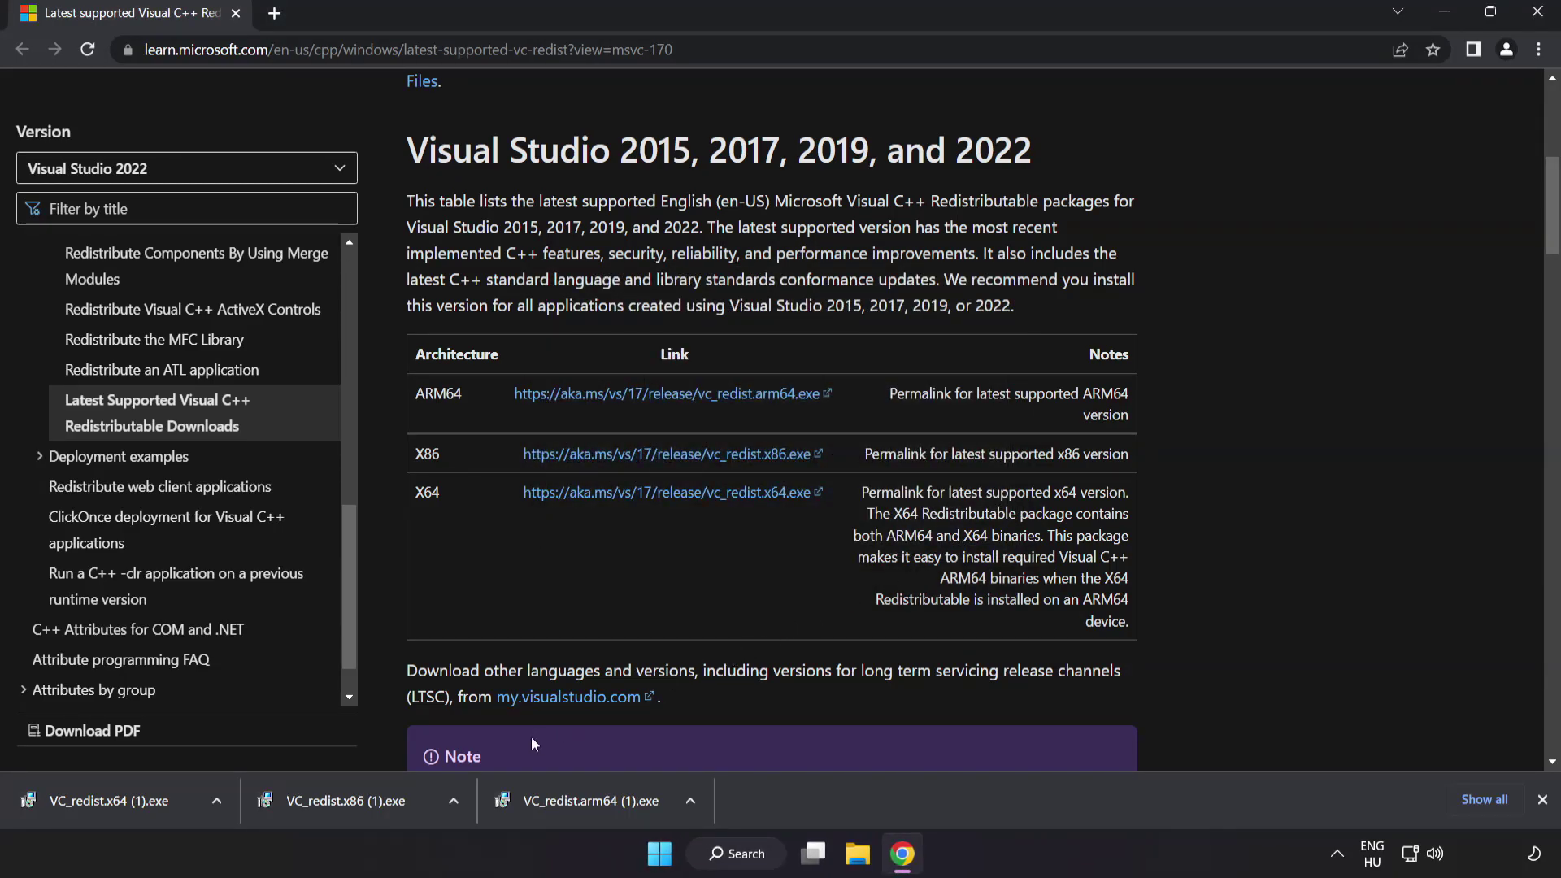
# Install the x86 redistributable, dismiss the failed x64 setup, and close Chrome
pyautogui.click(352, 802)
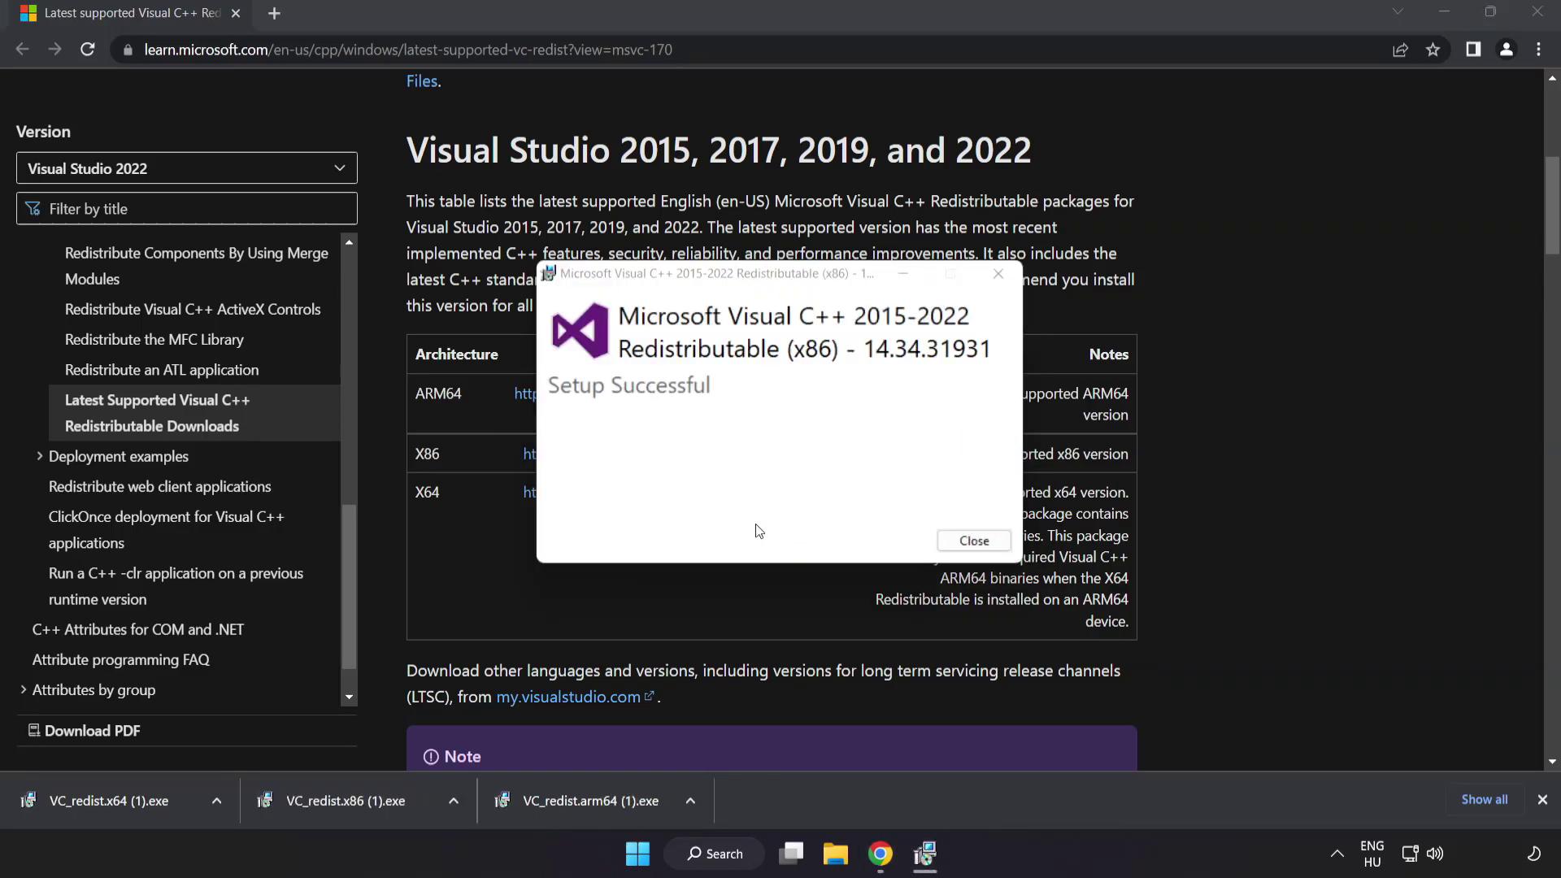
pyautogui.click(973, 541)
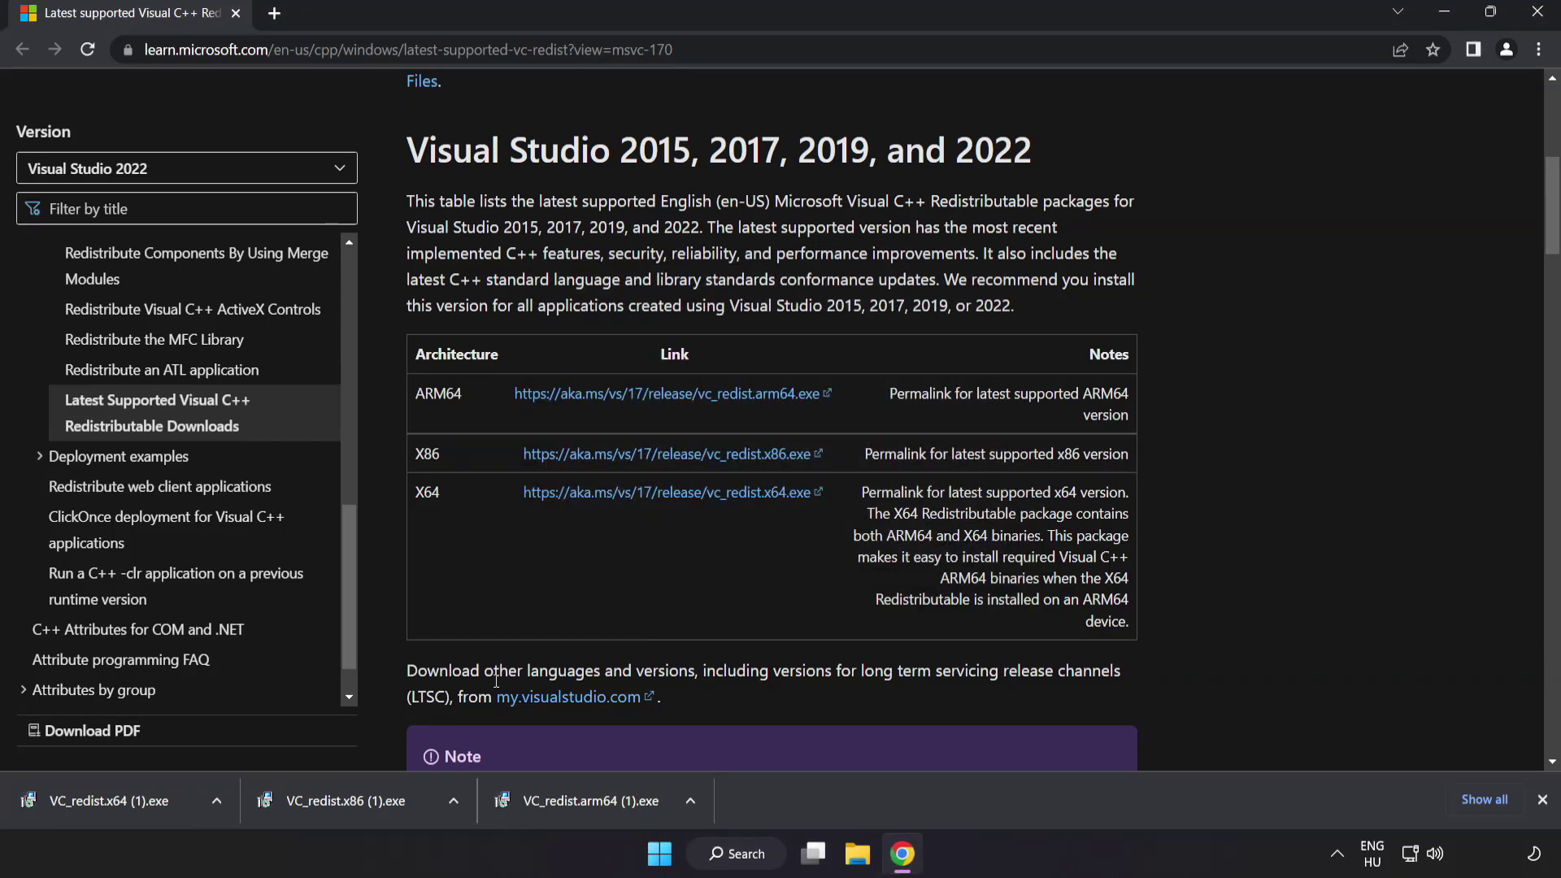
pyautogui.click(139, 801)
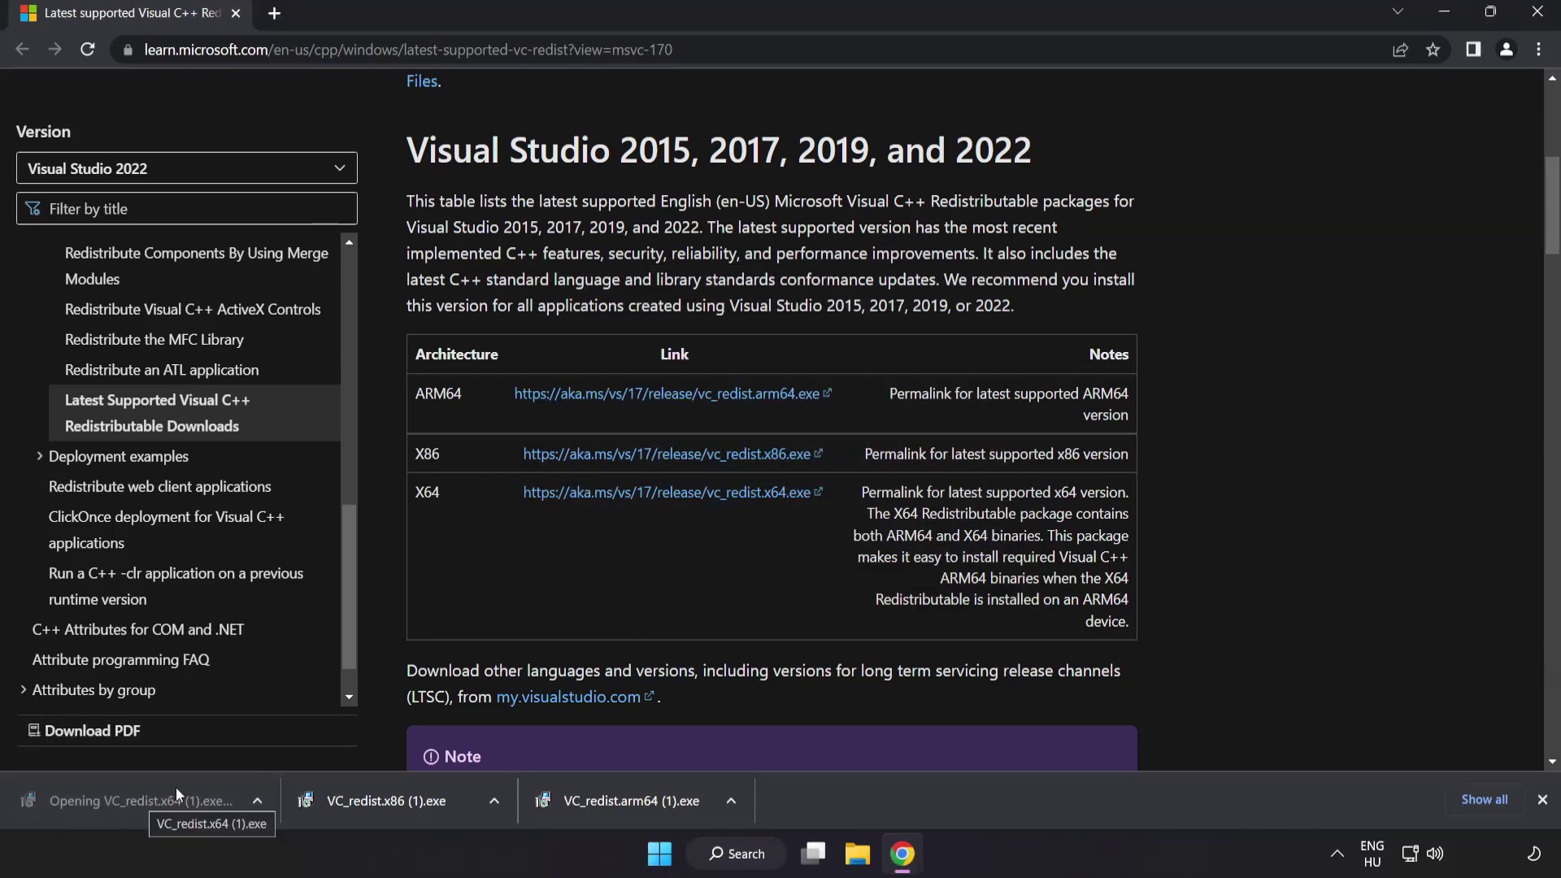
pyautogui.click(975, 541)
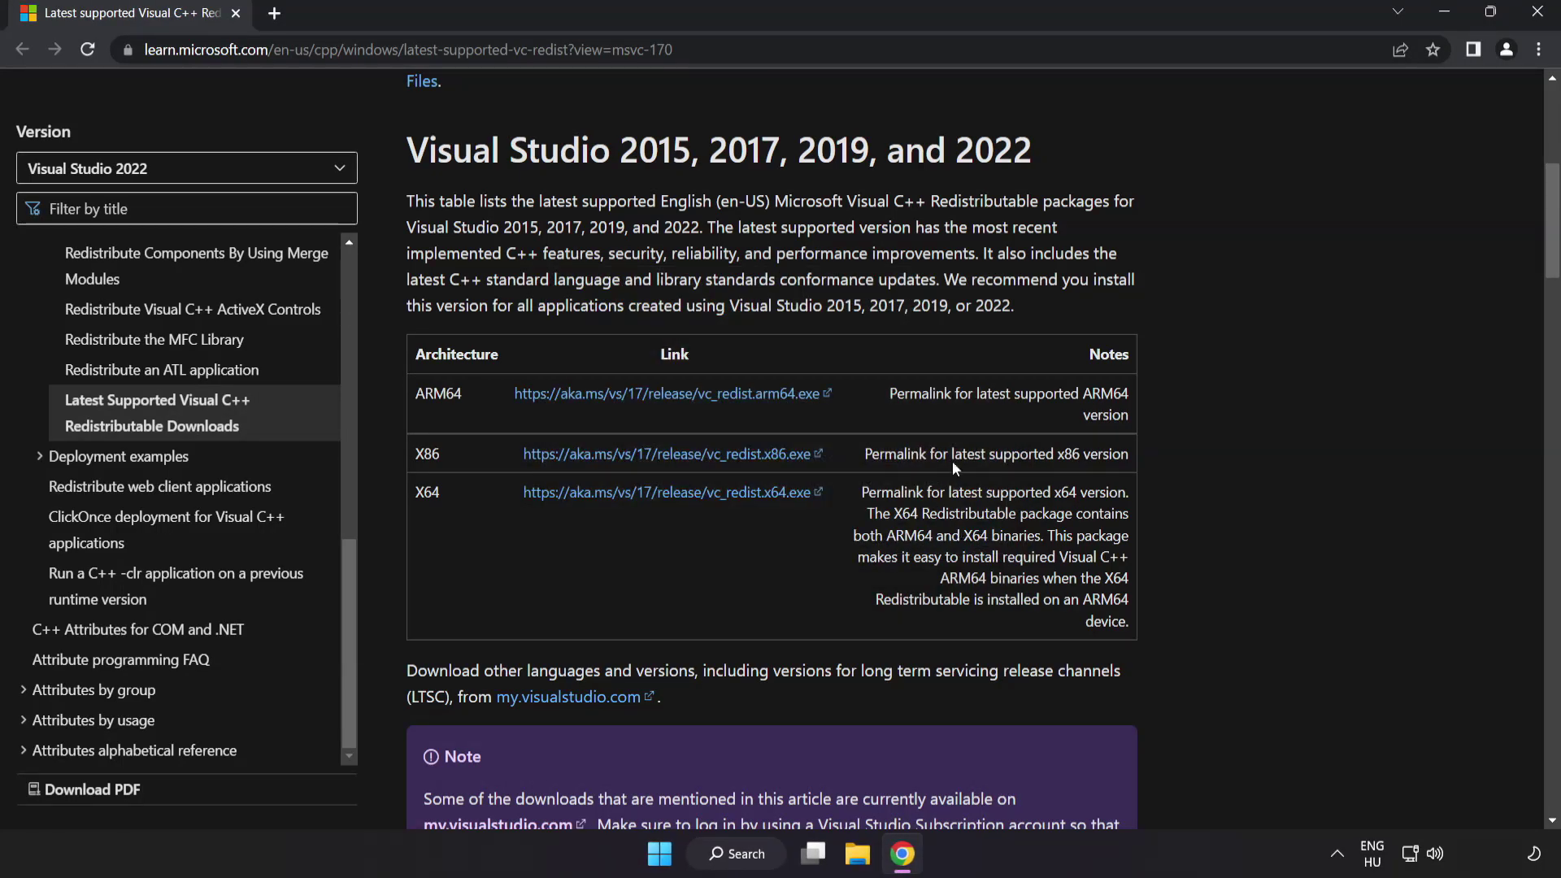
pyautogui.click(1535, 14)
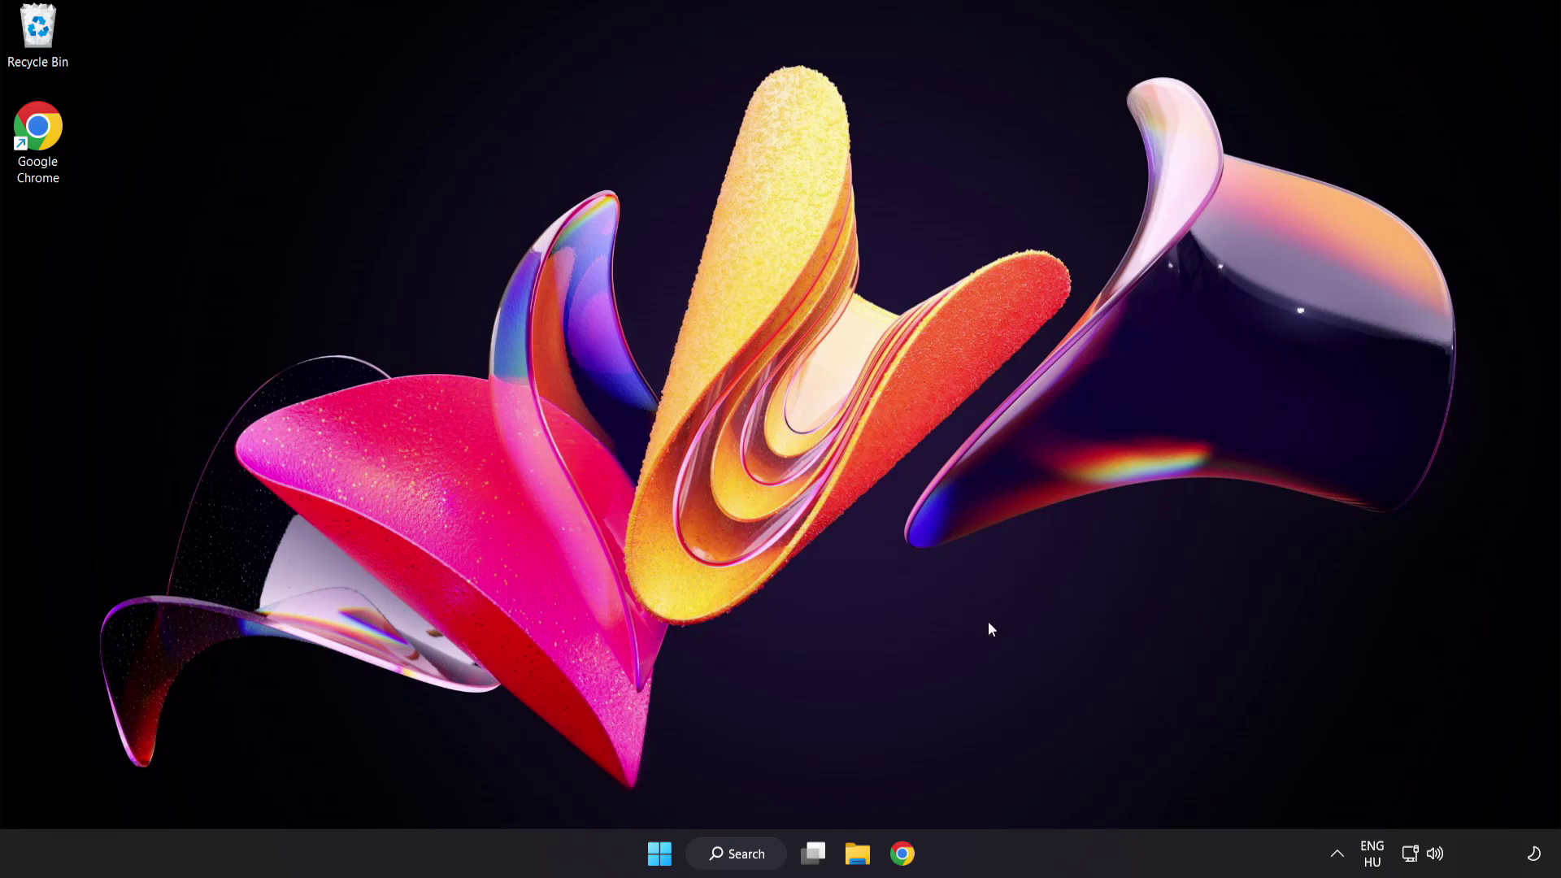
# Search for cmd and launch Command Prompt as administrator
pyautogui.click(742, 863)
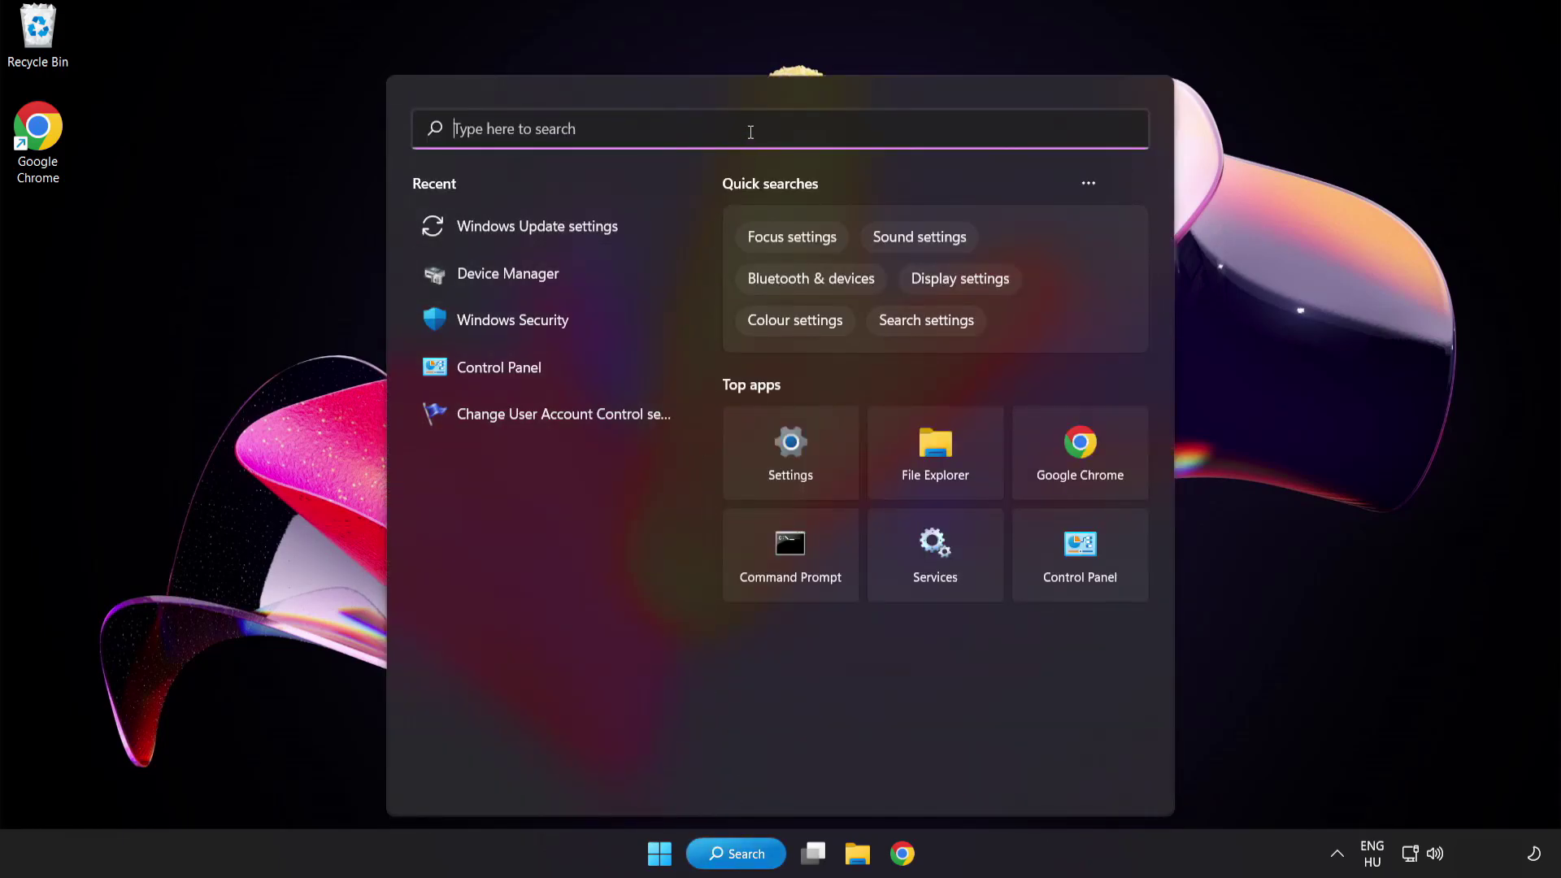
pyautogui.write('cmd')
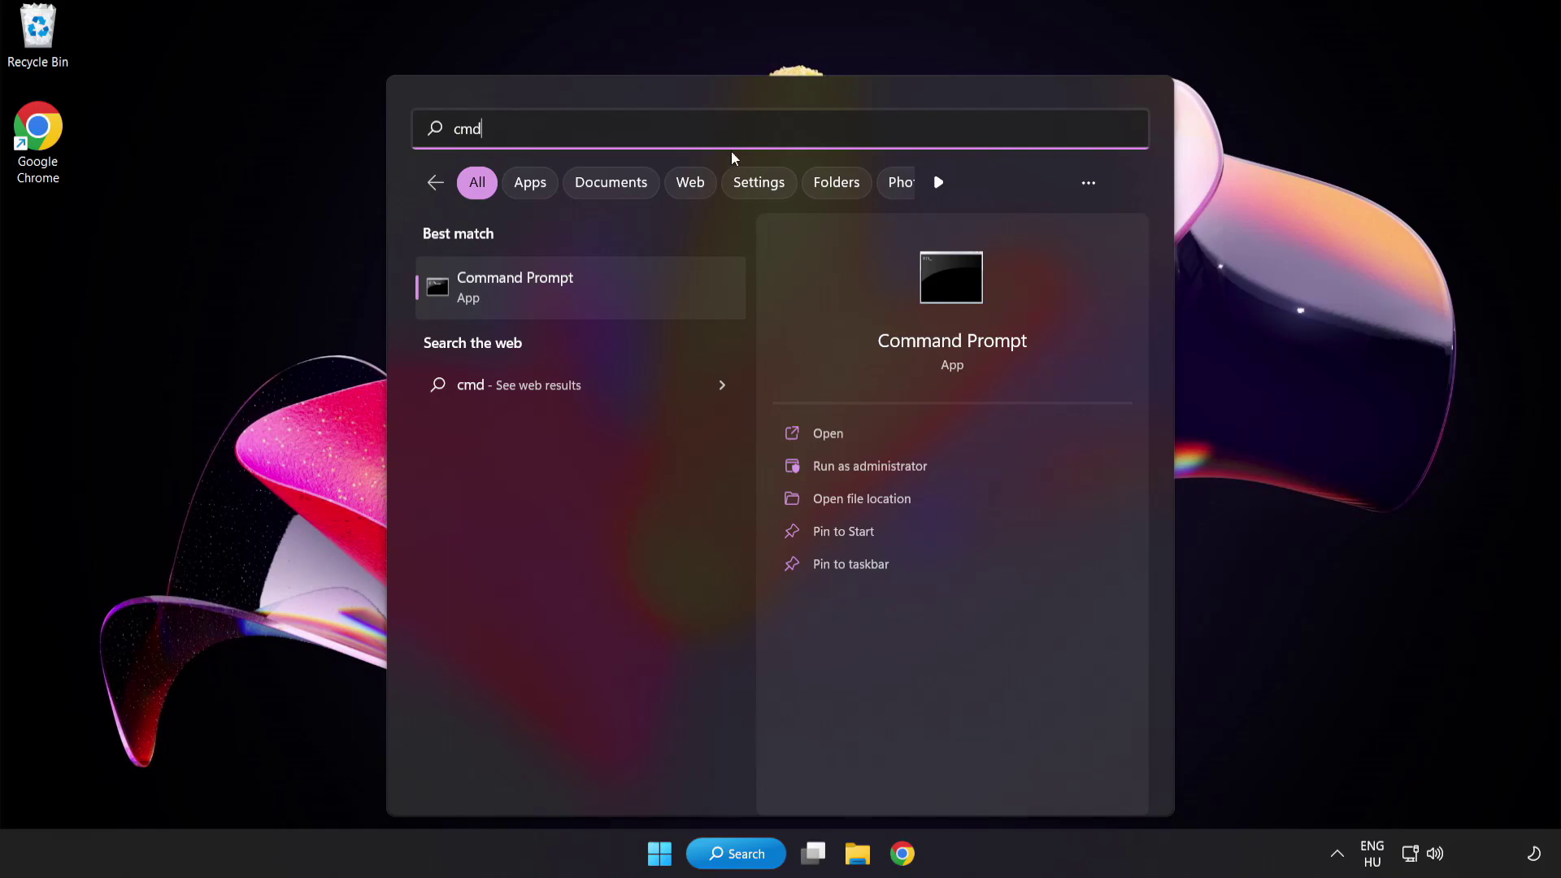
pyautogui.rightClick(584, 298)
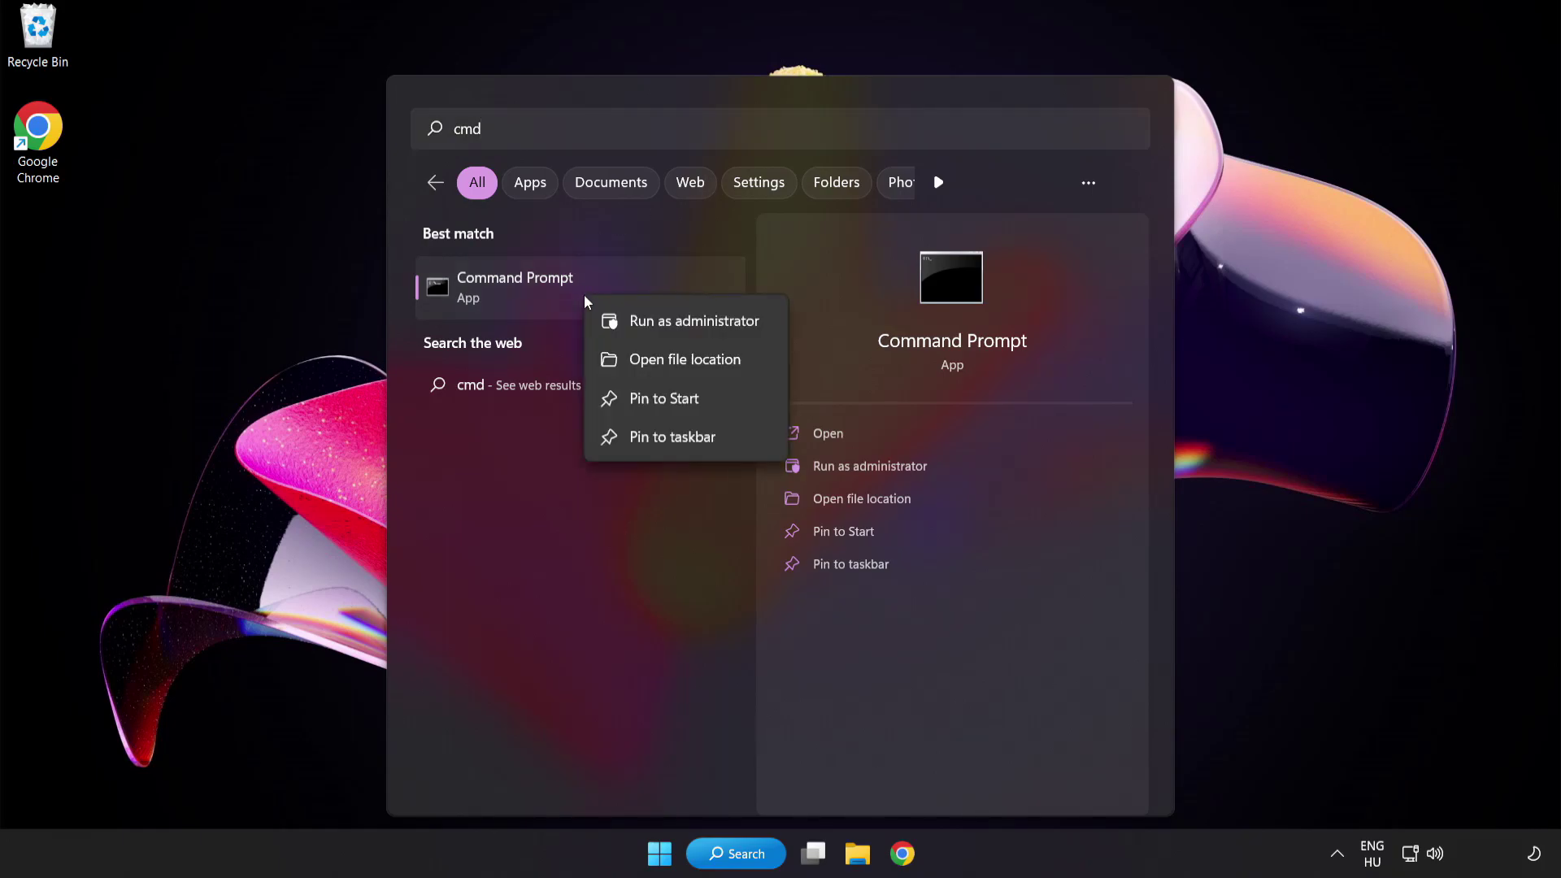
pyautogui.click(657, 324)
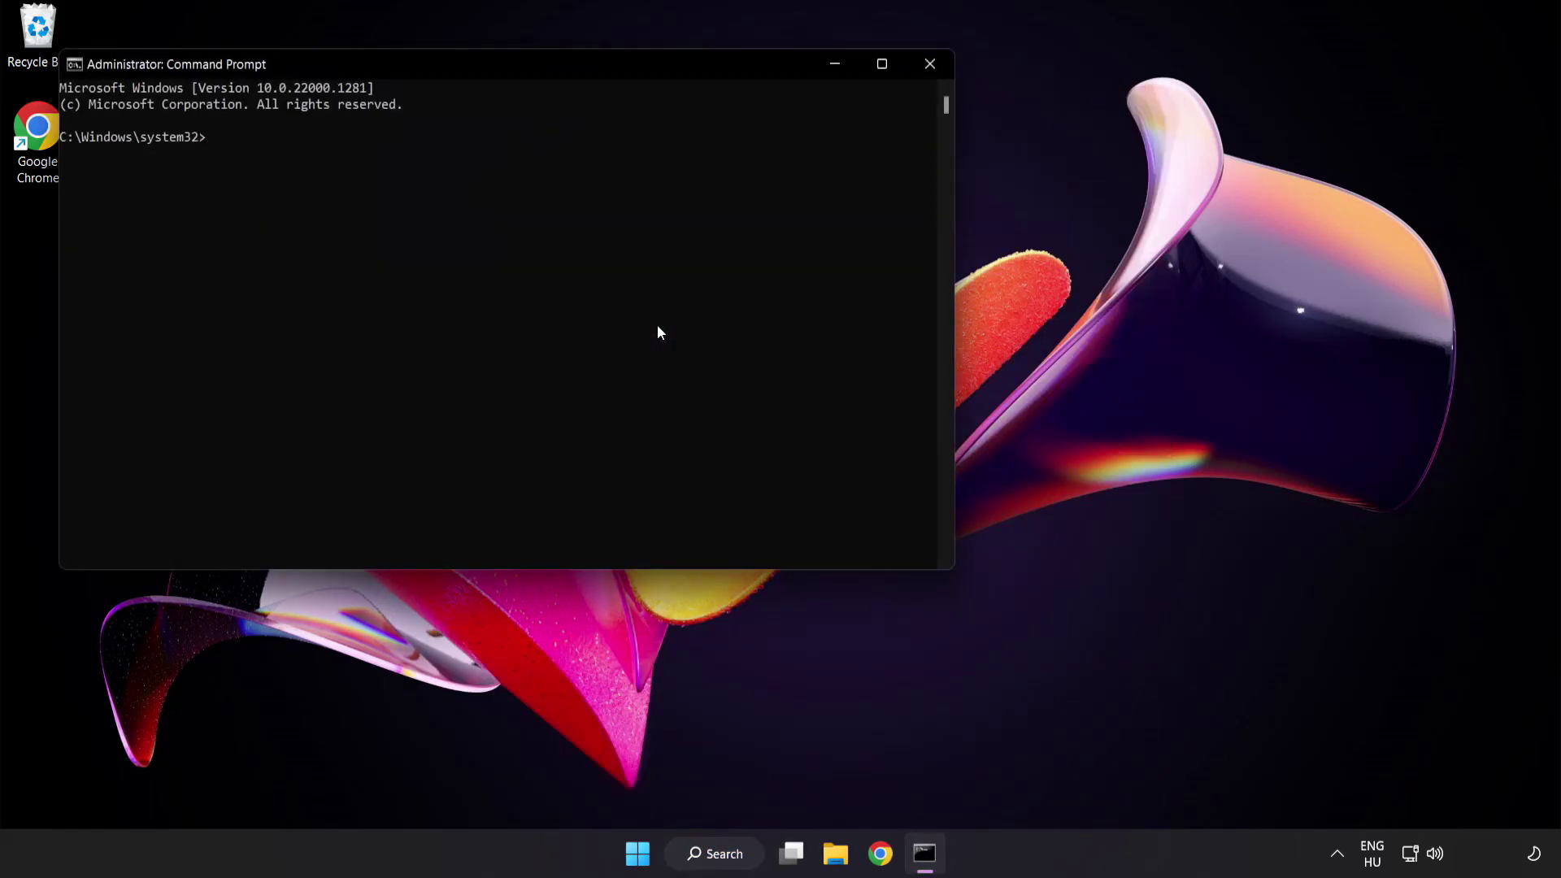
# Run sfc /scannow, confirm no integrity violations are found, and close Command Prompt
pyautogui.moveTo(445, 65); pyautogui.dragTo(679, 153)
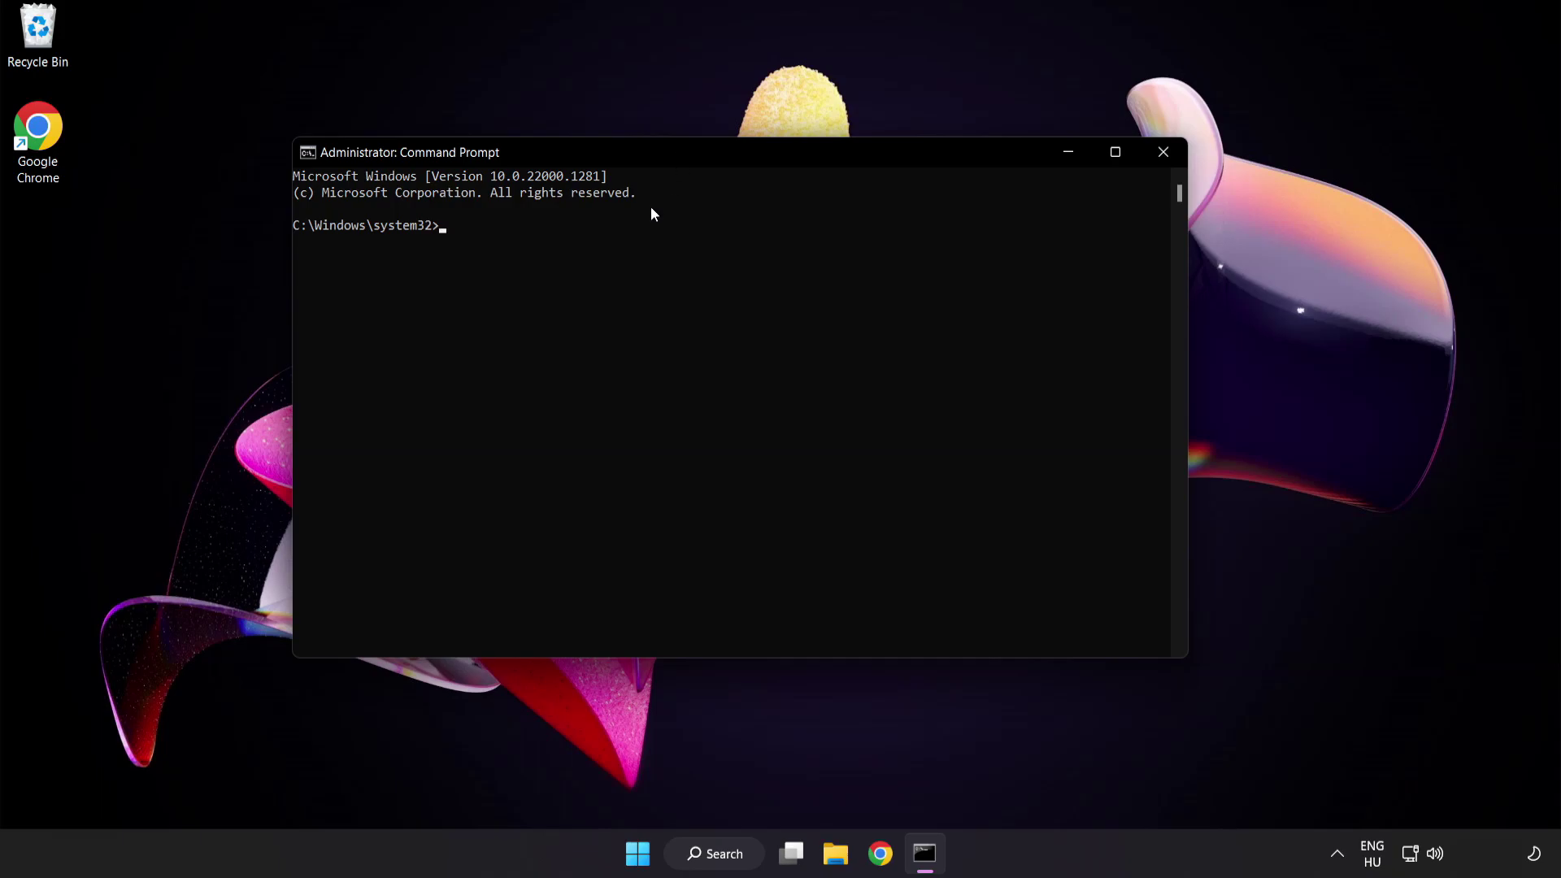
pyautogui.write('sfc')
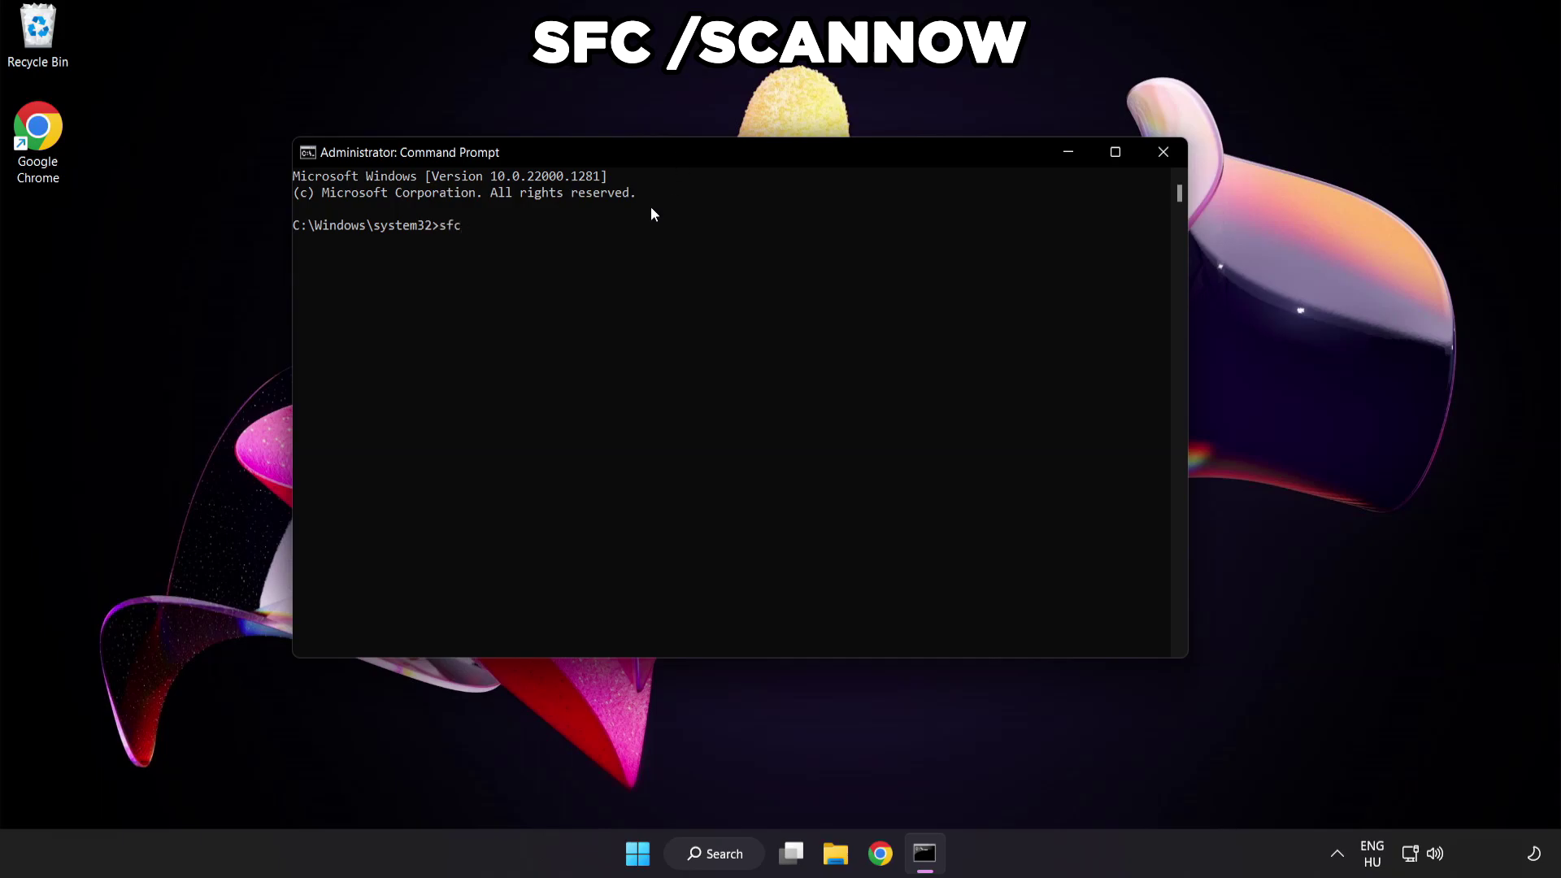
pyautogui.write(' /scannow')
pyautogui.press('Return')
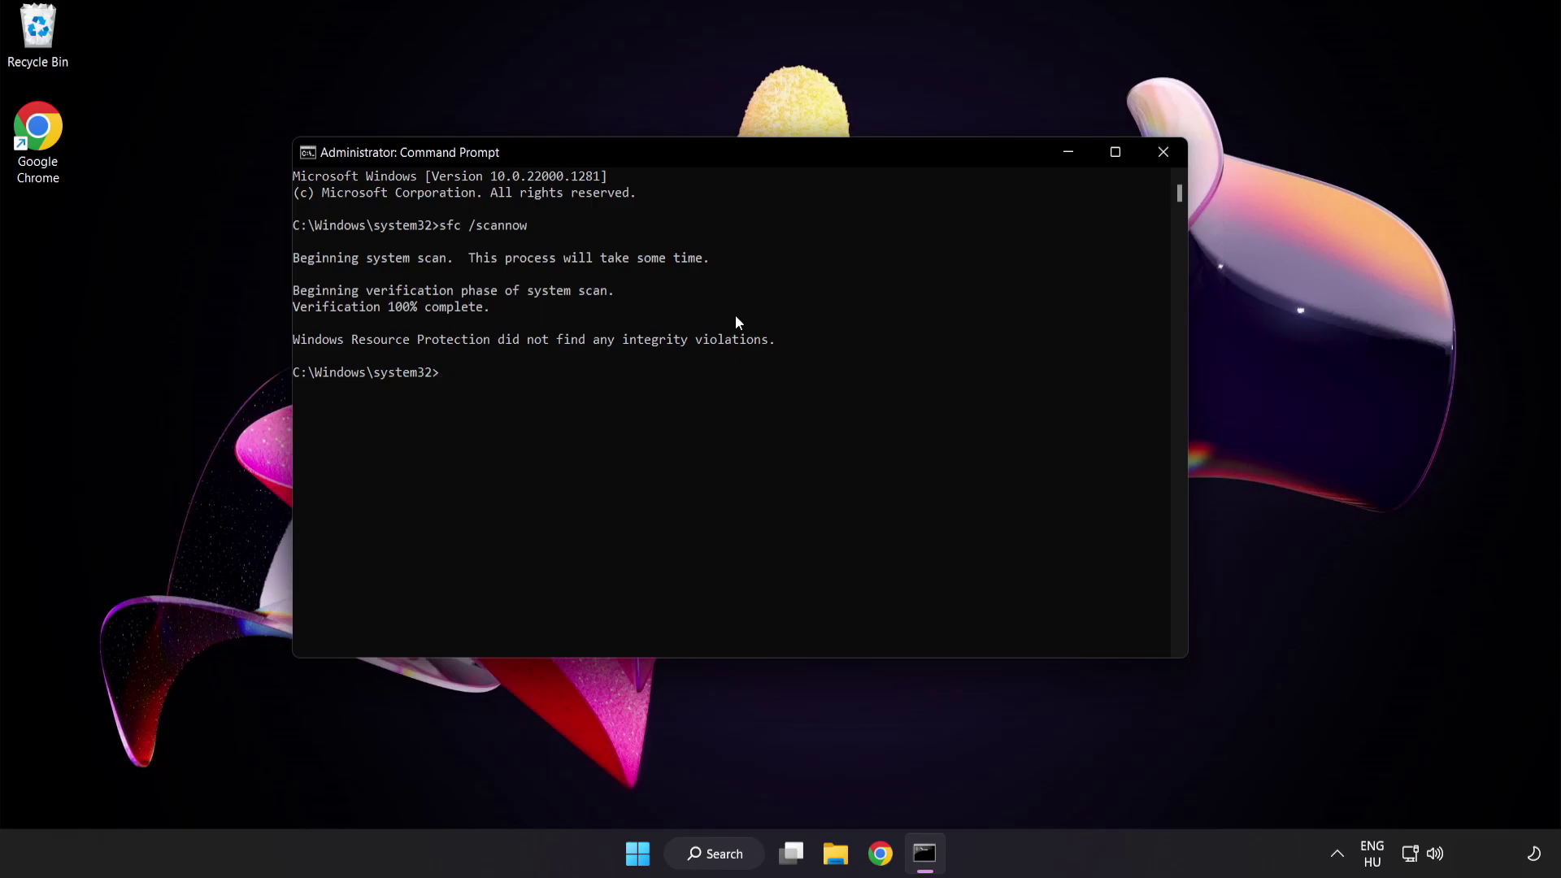
pyautogui.click(1163, 154)
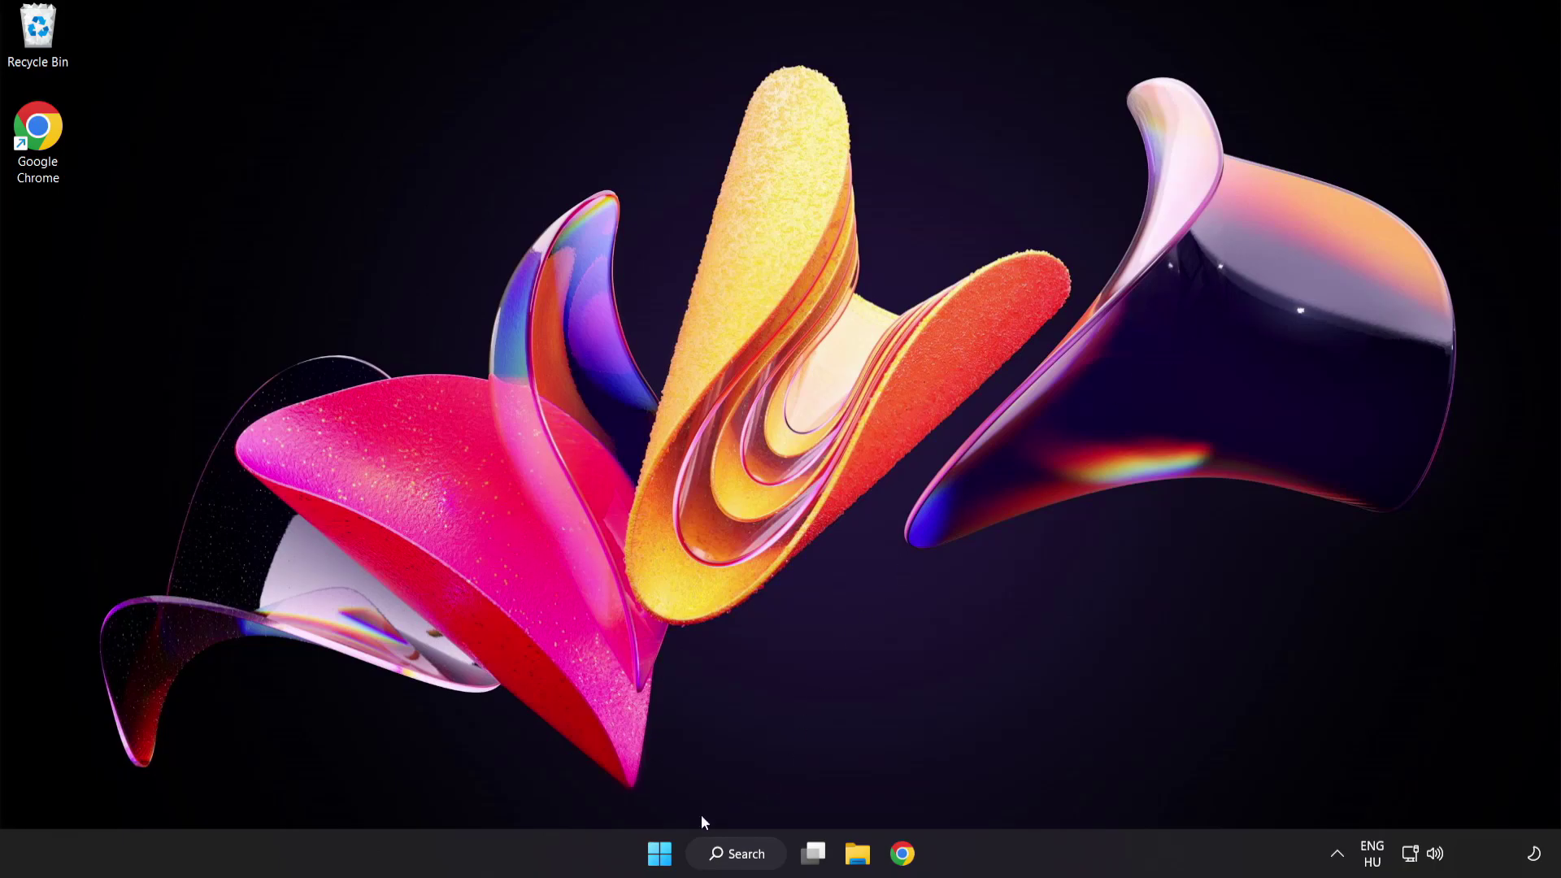
# Show the Start menu power options listing Sleep, Shut down and Restart
pyautogui.click(659, 852)
pyautogui.click(1035, 784)
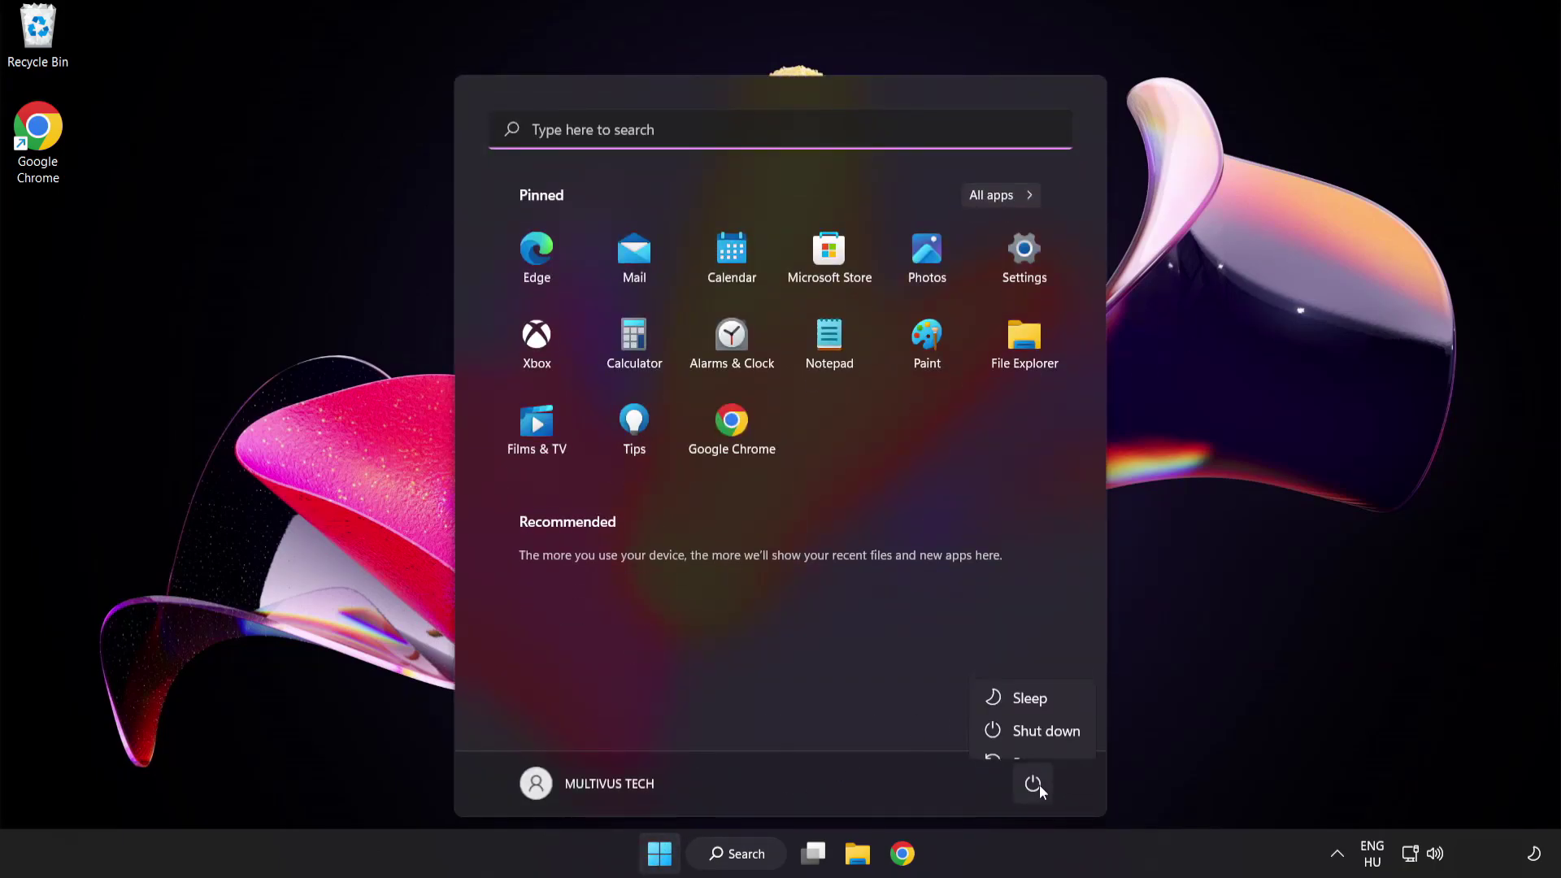